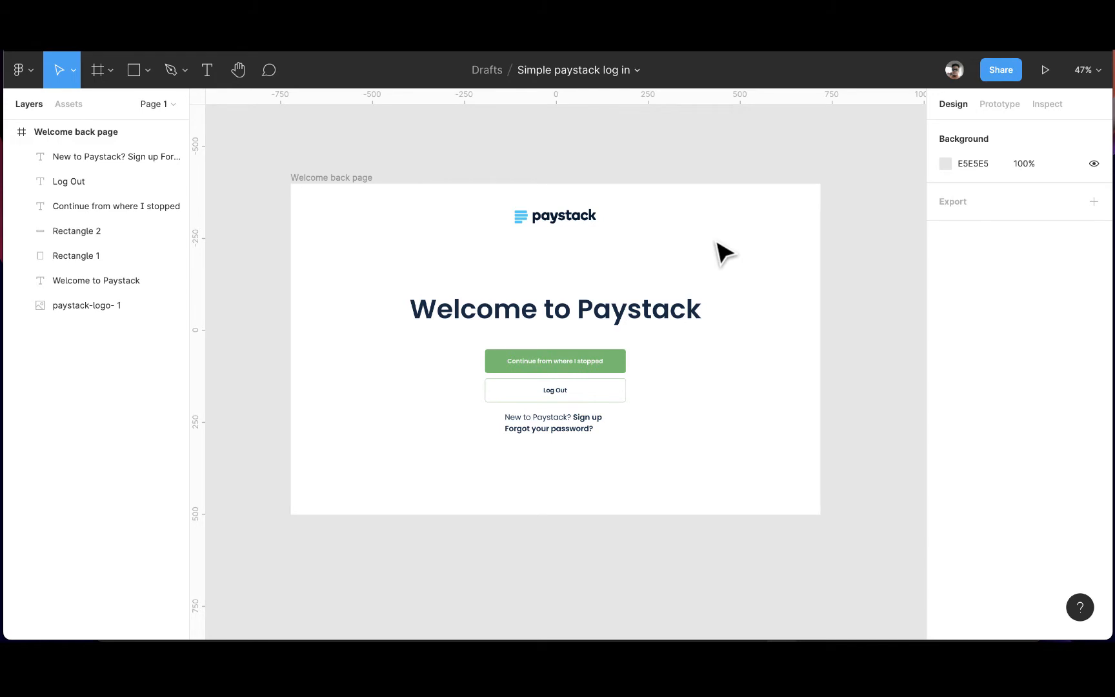
- Draw a new frame of about 452 × 438 beside the Welcome back page frame
{"action": "scroll", "coordinate": [723, 251], "scroll_direction": "down", "scroll_amount": 2}
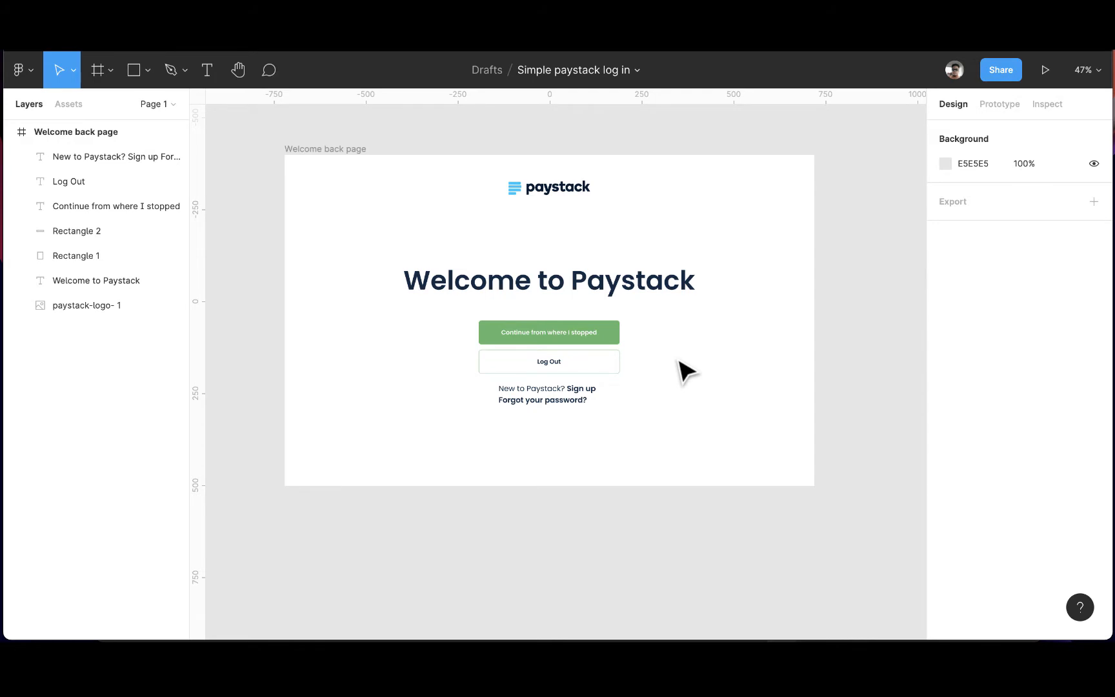
{"action": "scroll", "coordinate": [679, 361], "scroll_direction": "right", "scroll_amount": 3}
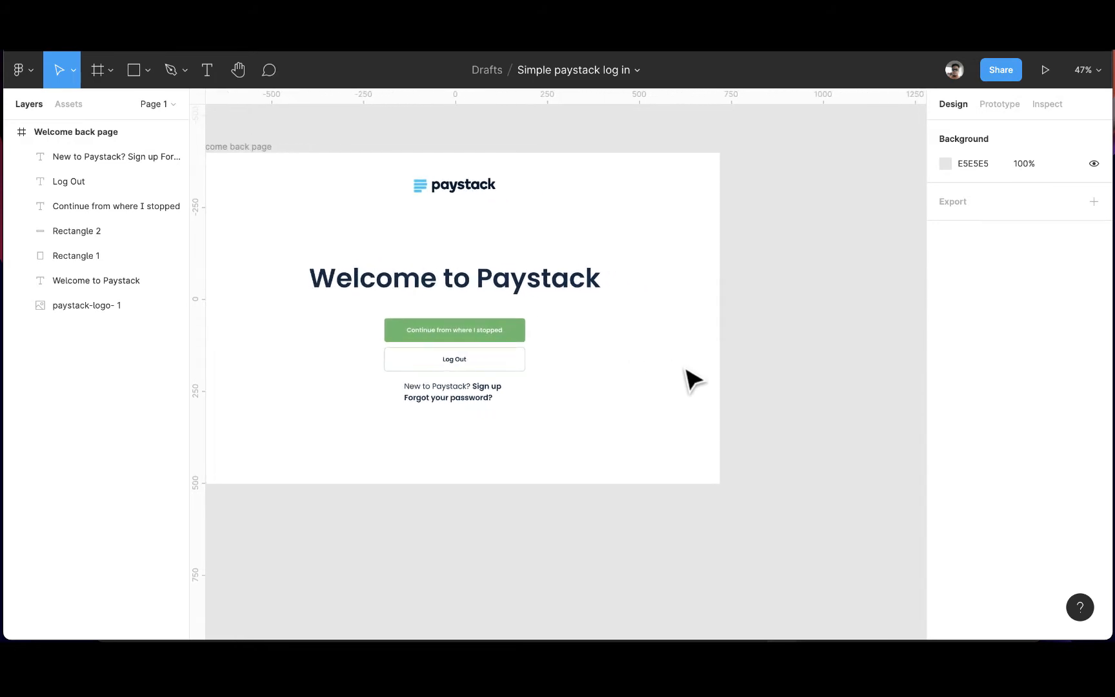
{"action": "key", "text": "f"}
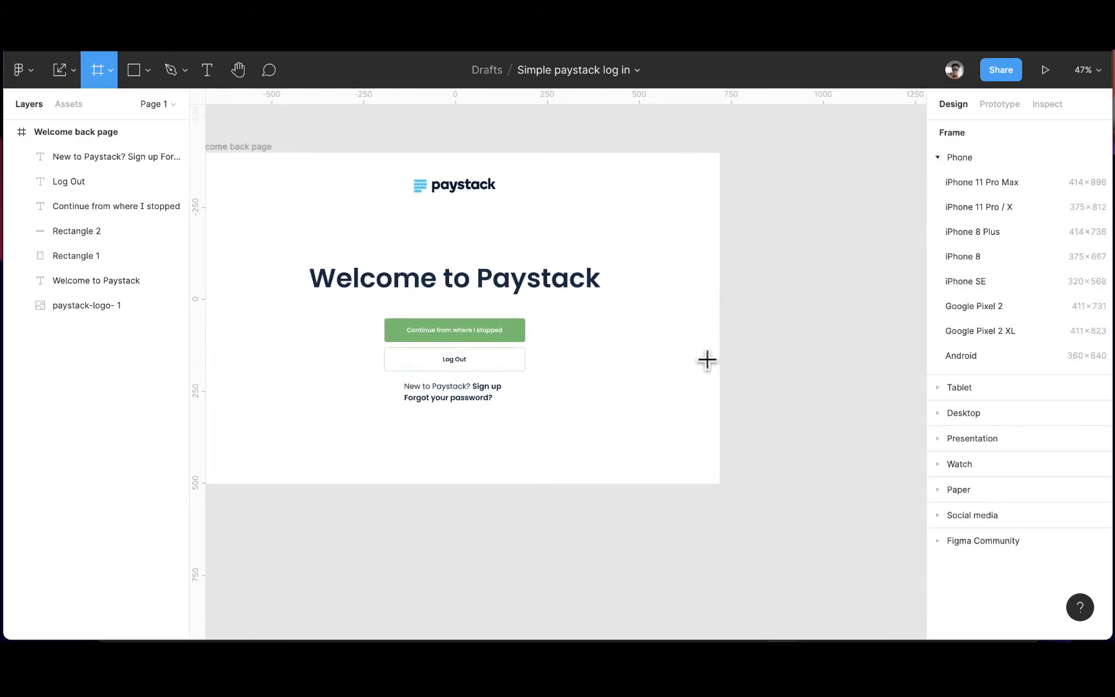
{"action": "scroll", "coordinate": [777, 323], "scroll_direction": "down", "scroll_amount": 3}
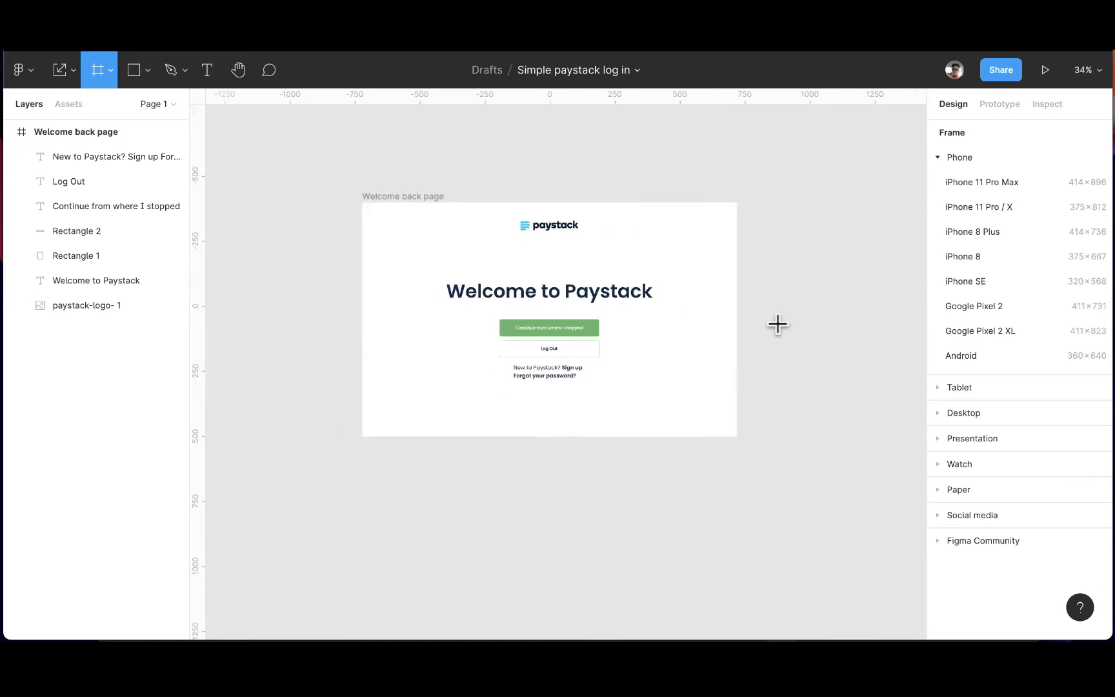
{"action": "left_click_drag", "start_coordinate": [755, 237], "coordinate": [873, 355]}
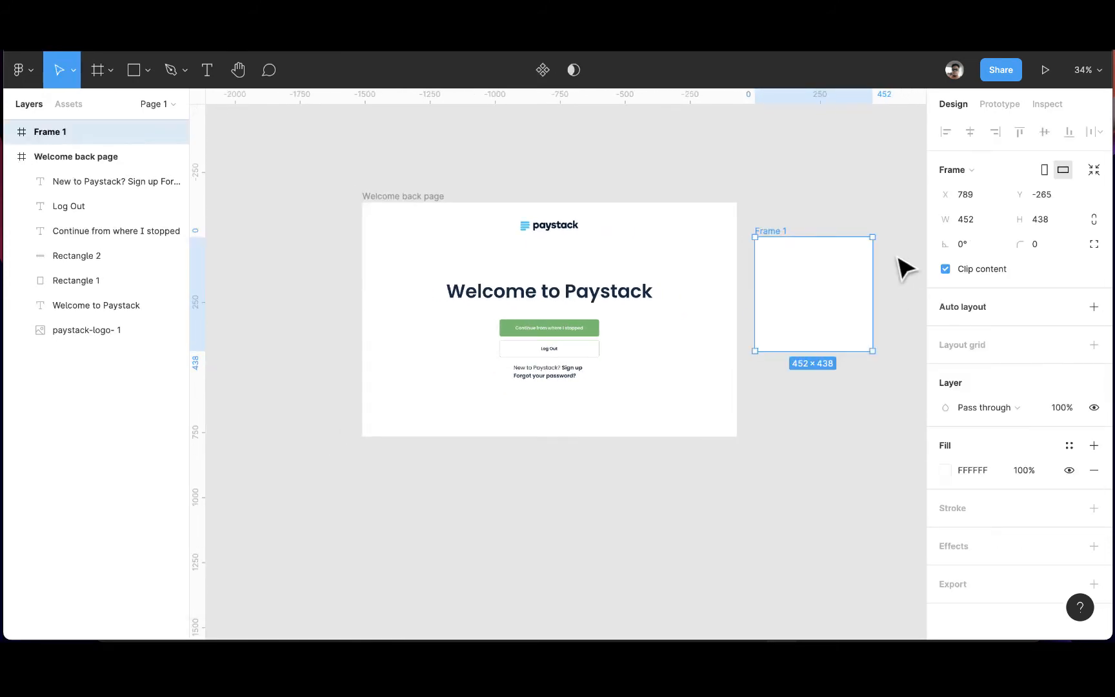
- Set the new frame's width and height to 500 and move it down to about Y -182
{"action": "left_click", "coordinate": [939, 220]}
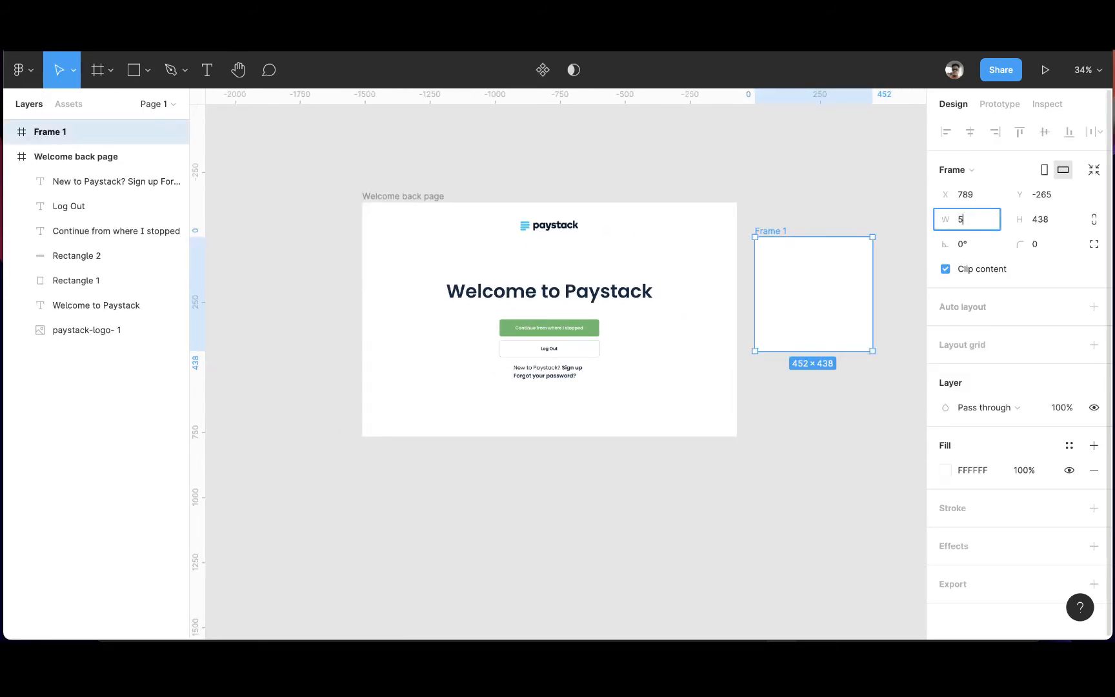
{"action": "left_click", "coordinate": [1040, 220]}
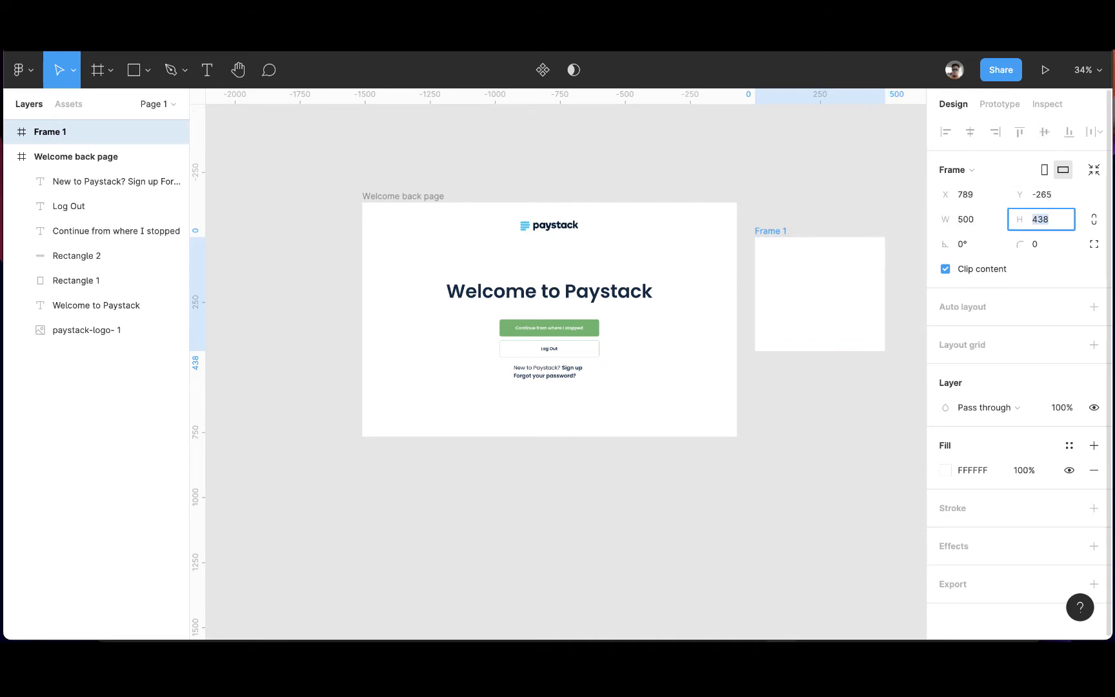
{"action": "type", "text": "500"}
{"action": "key", "text": "Return"}
{"action": "left_click_drag", "start_coordinate": [822, 318], "coordinate": [822, 339]}
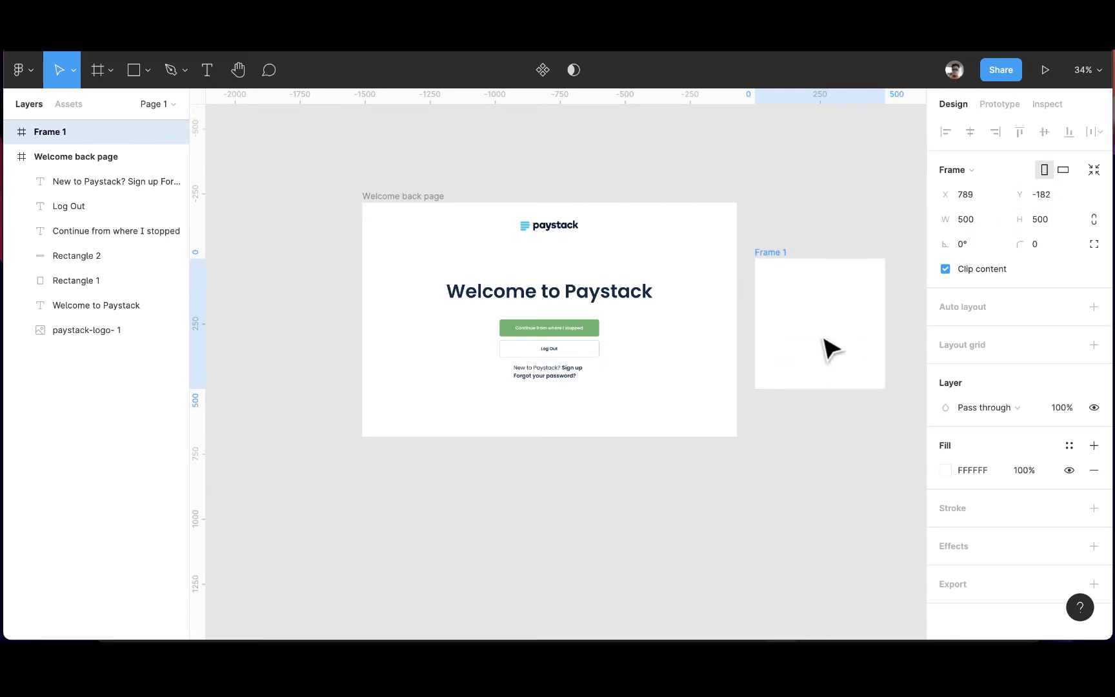
- Fill the new frame with the document's dark navy 0D2A44 and move it to about X 840, Y -198
{"action": "left_click", "coordinate": [944, 474]}
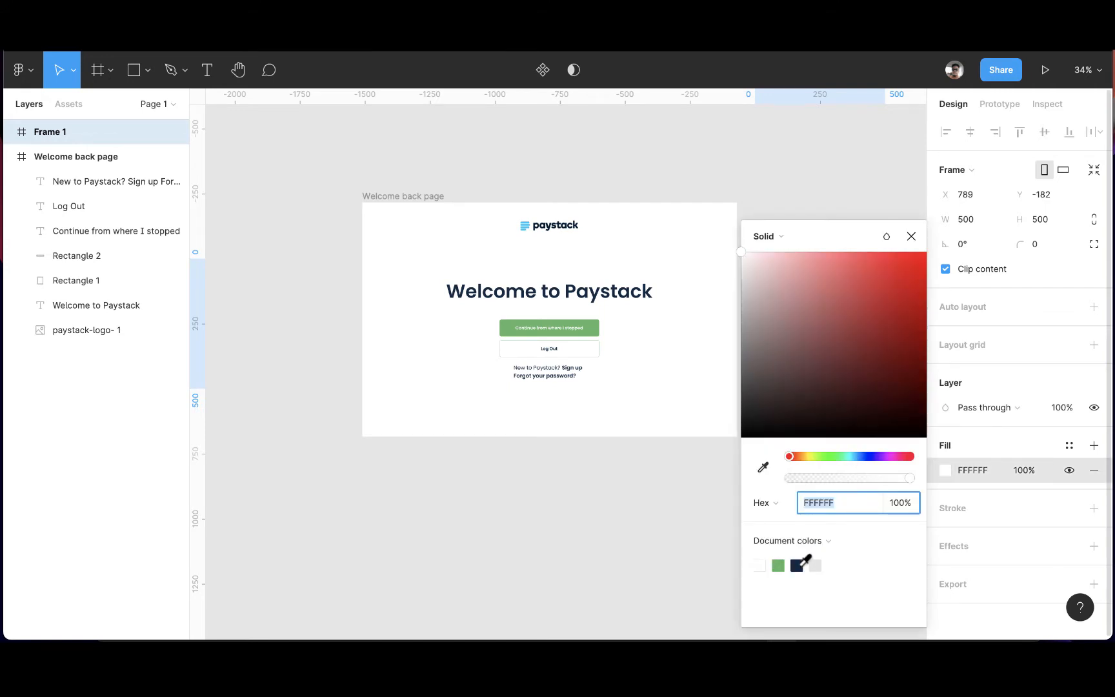
{"action": "left_click", "coordinate": [799, 566]}
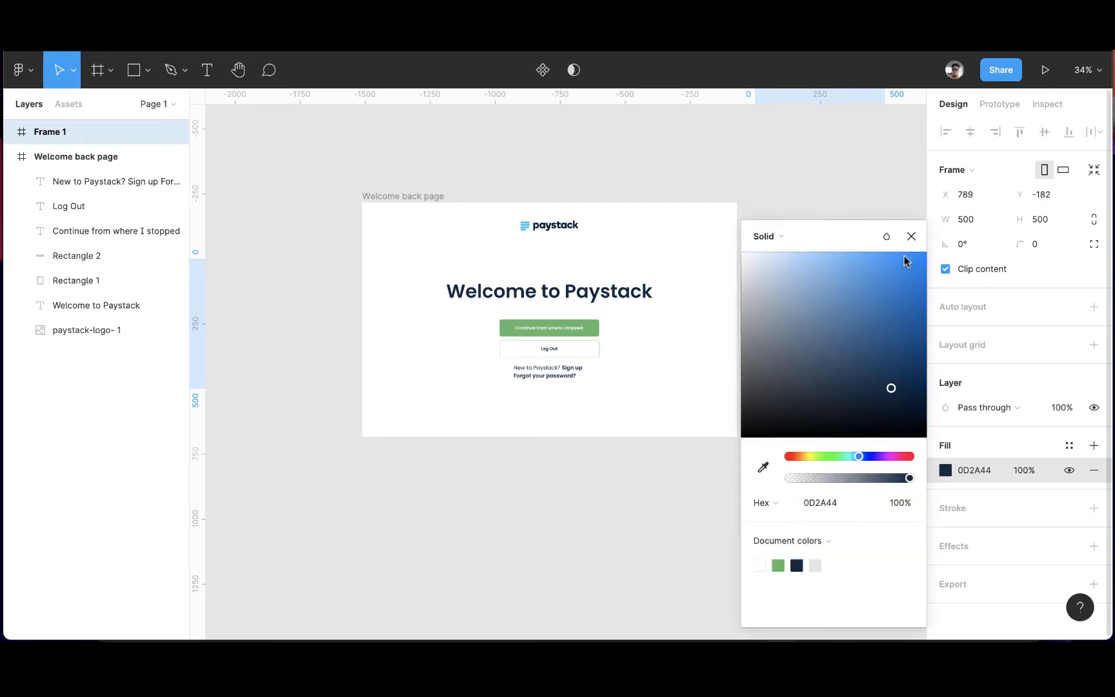
{"action": "left_click", "coordinate": [910, 237]}
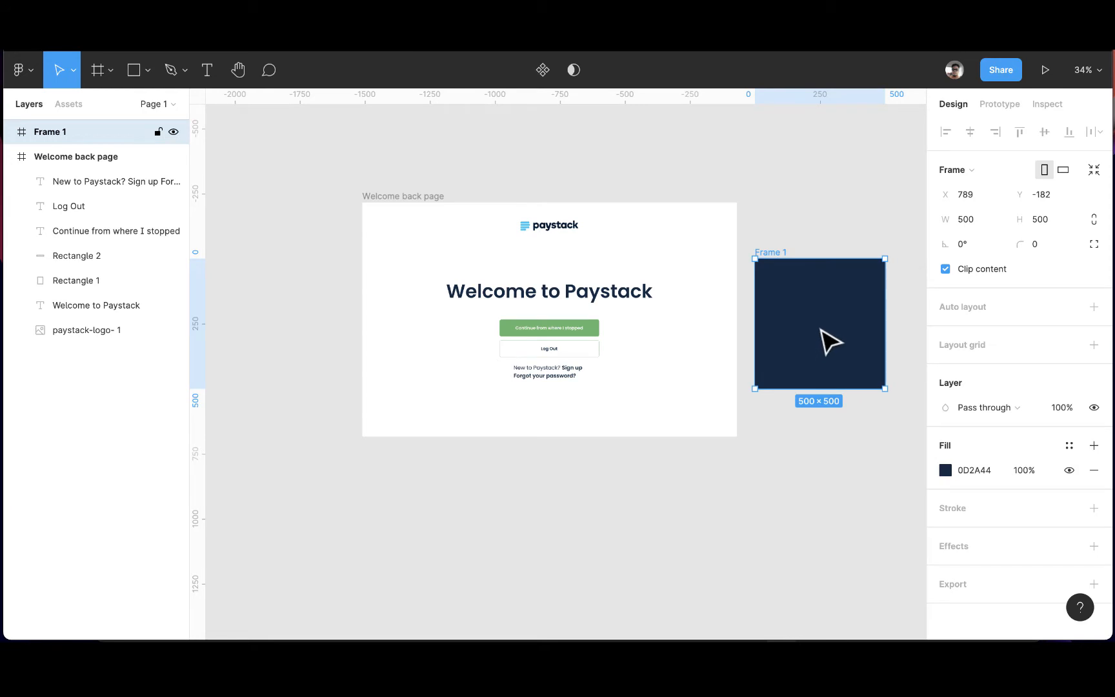
{"action": "mouse_move", "coordinate": [829, 341]}
{"action": "left_mouse_down"}
{"action": "mouse_move", "coordinate": [555, 341]}
{"action": "mouse_move", "coordinate": [888, 343]}
{"action": "mouse_move", "coordinate": [849, 328]}
{"action": "mouse_move", "coordinate": [846, 344]}
{"action": "mouse_move", "coordinate": [846, 334]}
{"action": "left_mouse_up"}
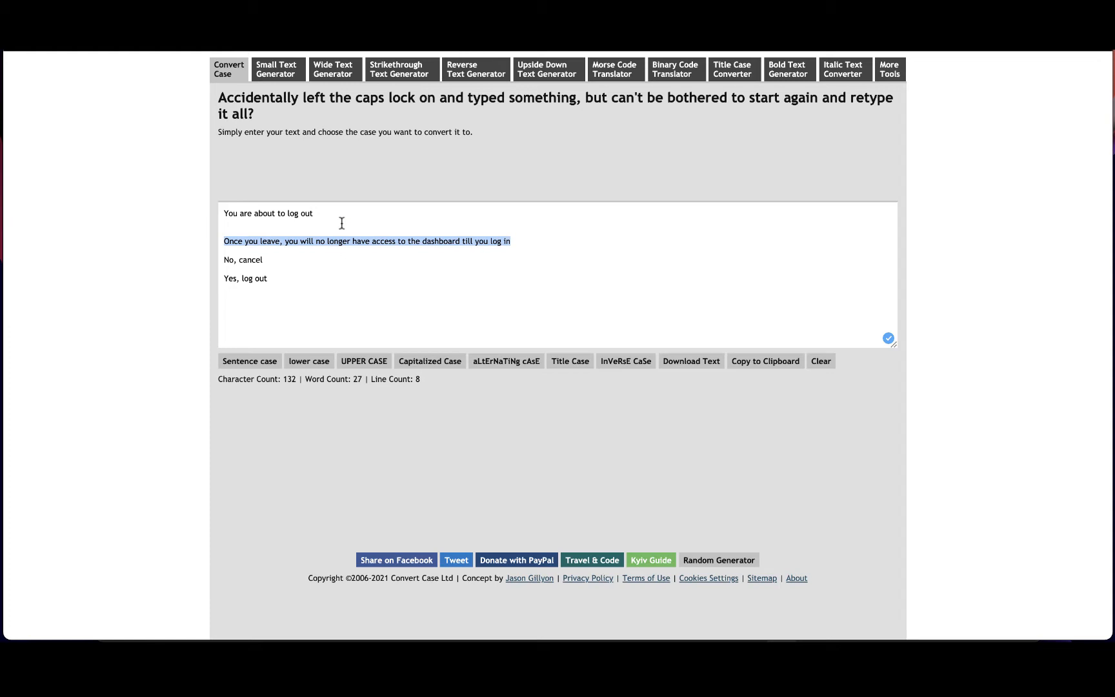
- Copy "You are about to log out" from the Convert Case page, paste it into Figma and place it above the navy frame
{"action": "left_click_drag", "start_coordinate": [329, 214], "coordinate": [210, 218]}
{"action": "key", "text": "super+c"}
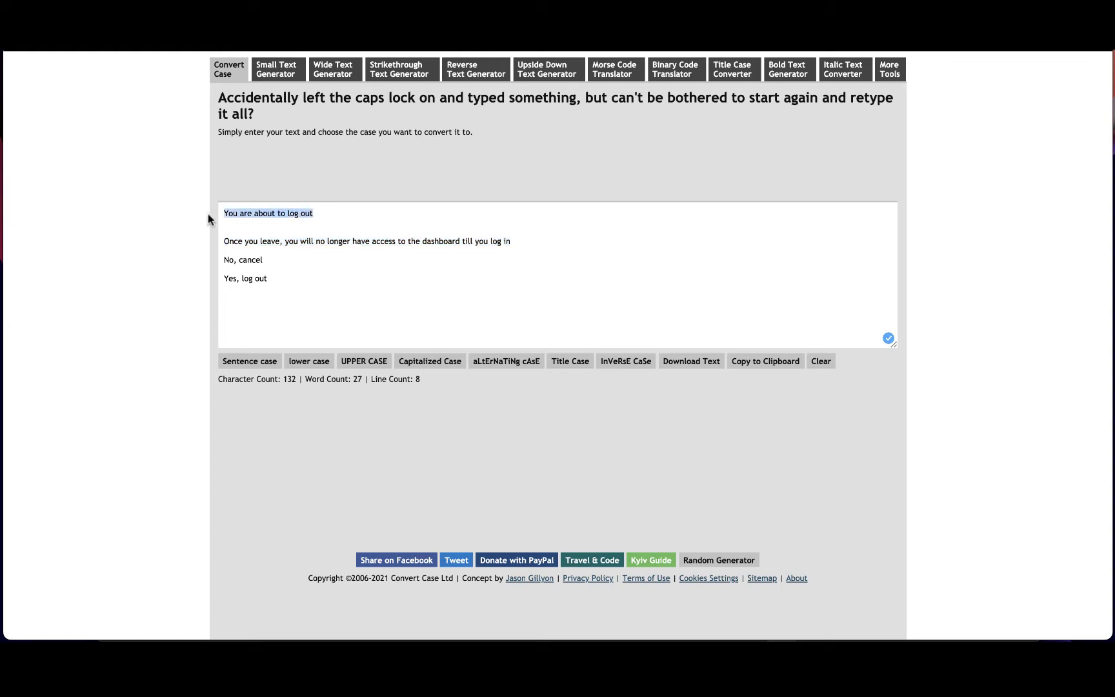
{"action": "key", "text": "super+Tab"}
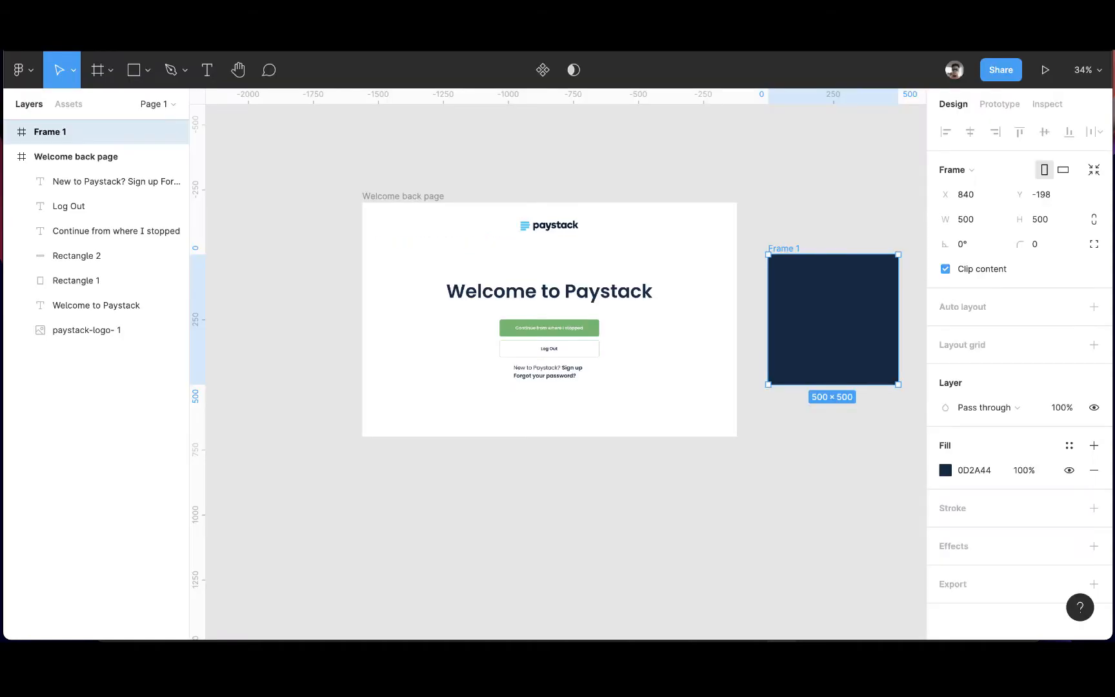
{"action": "key", "text": "super+v"}
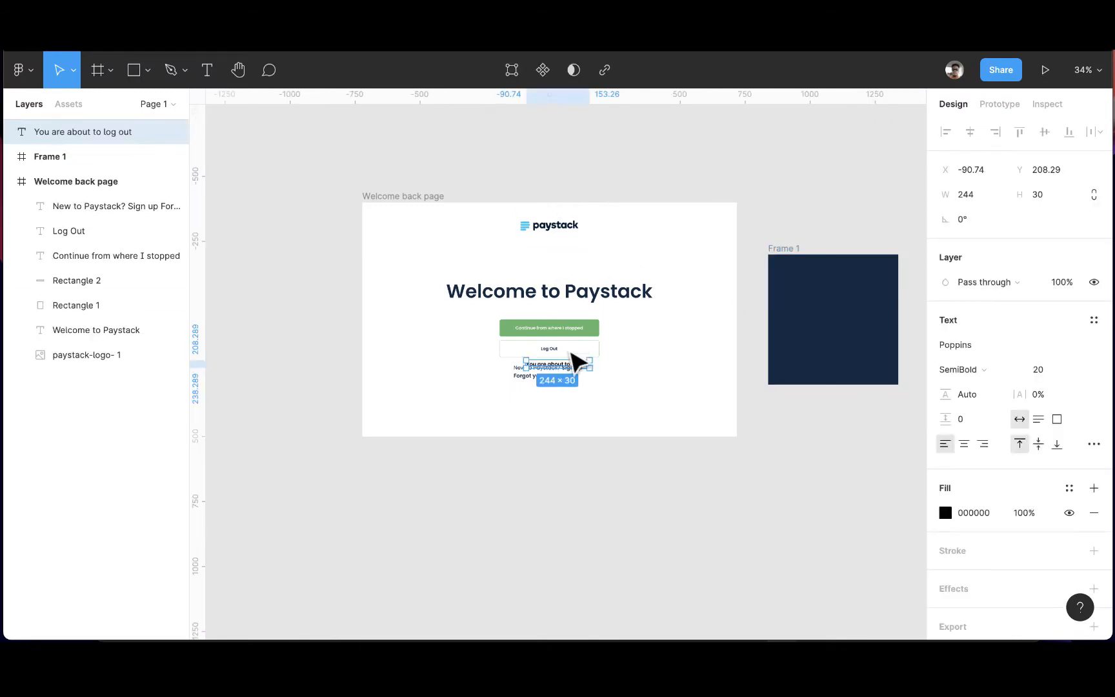
{"action": "left_click_drag", "start_coordinate": [563, 366], "coordinate": [805, 189]}
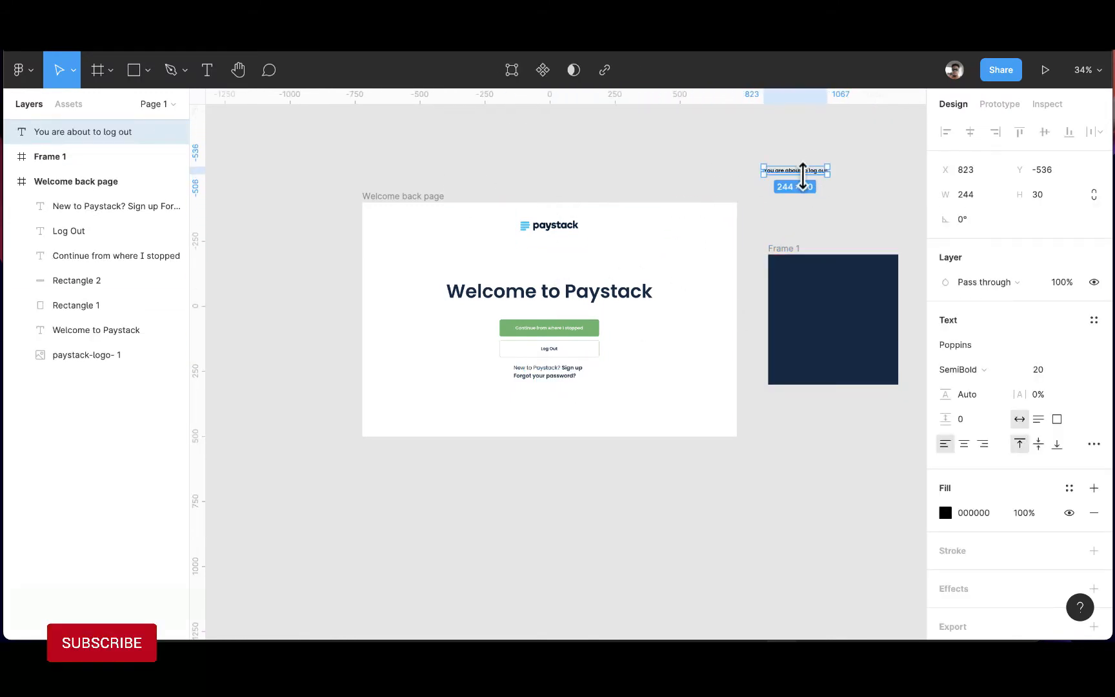
- Set the "You are about to log out" text to size 36 and move it into the upper part of the navy frame
{"action": "left_click", "coordinate": [1073, 369]}
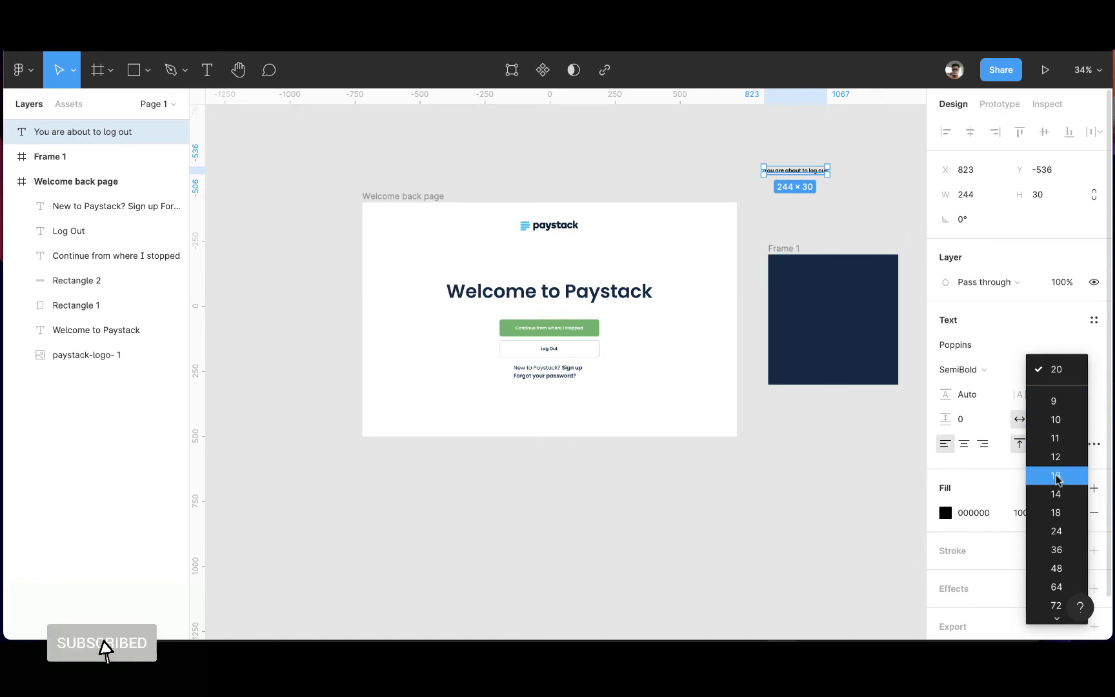
{"action": "left_click", "coordinate": [1057, 549]}
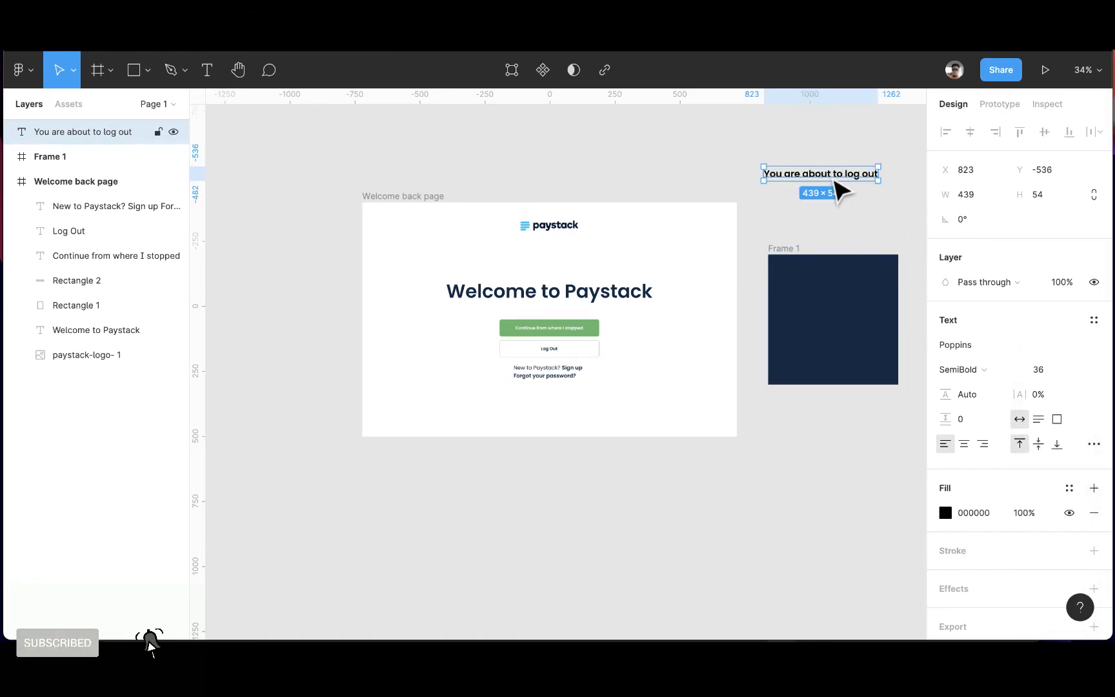
{"action": "scroll", "coordinate": [839, 190], "scroll_direction": "right", "scroll_amount": 5}
{"action": "scroll", "coordinate": [805, 161], "scroll_direction": "up", "scroll_amount": 5}
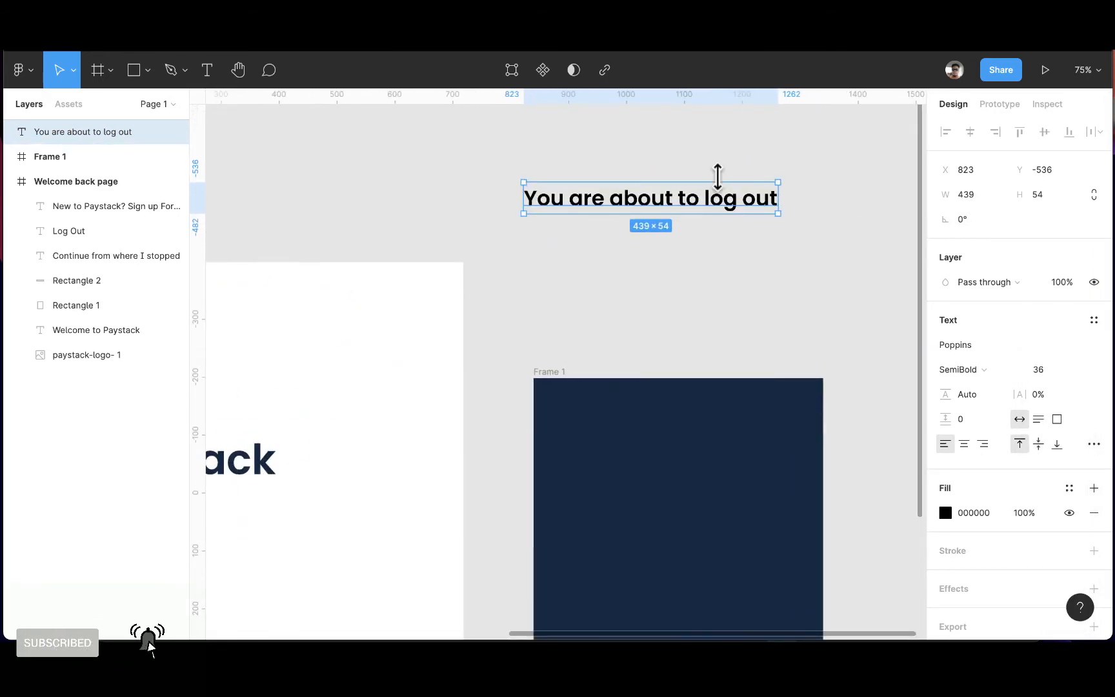
{"action": "scroll", "coordinate": [719, 299], "scroll_direction": "down", "scroll_amount": 2}
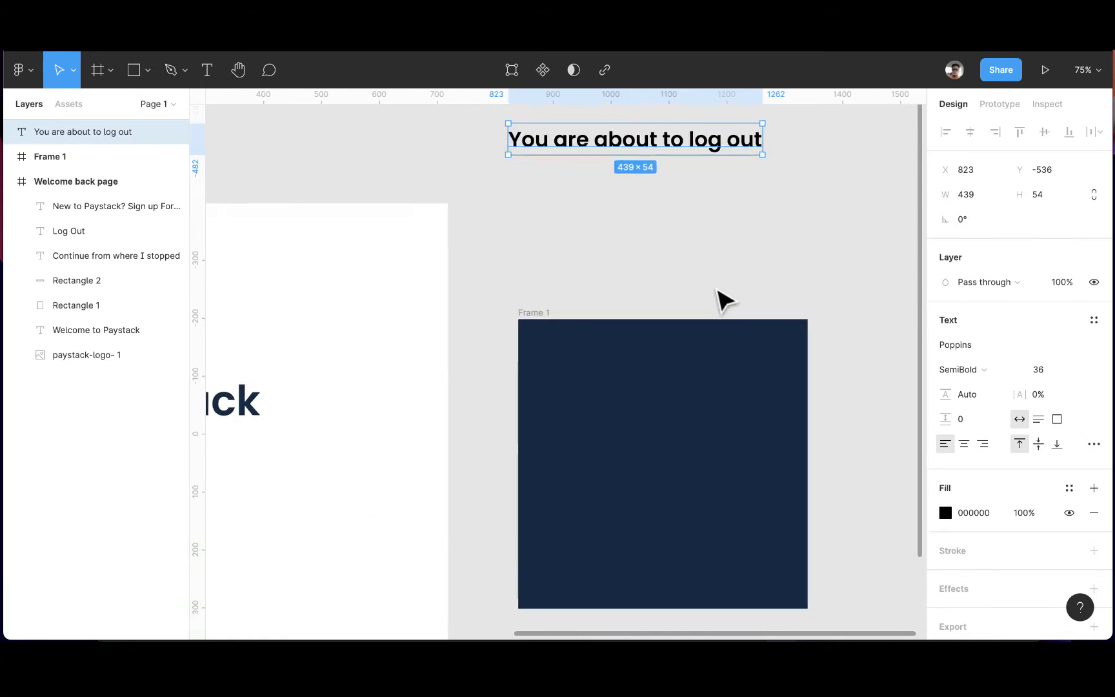
{"action": "scroll", "coordinate": [692, 241], "scroll_direction": "down", "scroll_amount": 3}
{"action": "left_click_drag", "start_coordinate": [654, 174], "coordinate": [682, 396]}
- Change the fill of the "You are about to log out" text to white FFFFFF
{"action": "scroll", "coordinate": [957, 579], "scroll_direction": "down", "scroll_amount": 3}
{"action": "left_click", "coordinate": [945, 566]}
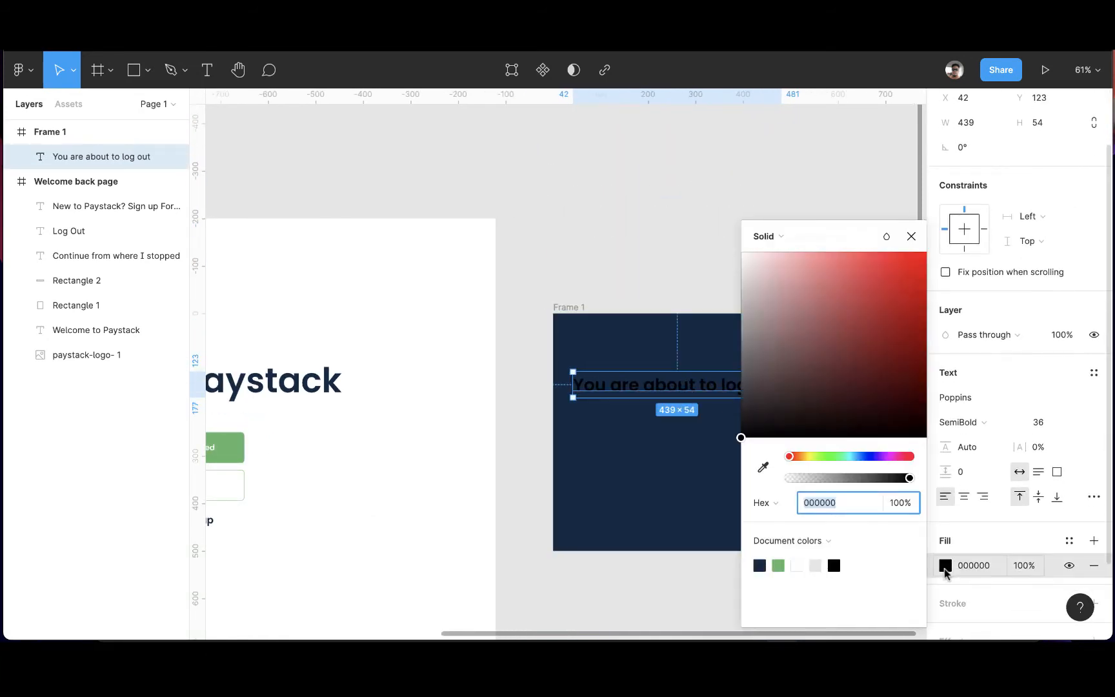
{"action": "left_click_drag", "start_coordinate": [832, 362], "coordinate": [710, 264]}
{"action": "left_click", "coordinate": [715, 269]}
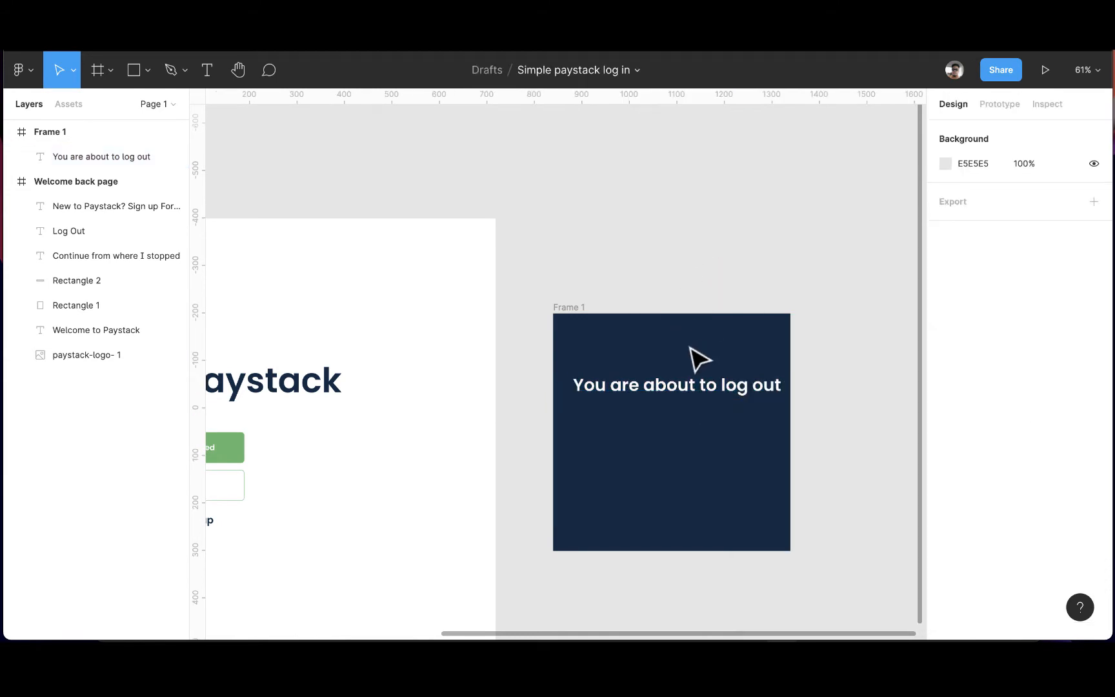
- Set the "You are about to log out" text to size 24 and centre it horizontally in the frame at about Y 149
{"action": "left_click", "coordinate": [688, 387]}
{"action": "scroll", "coordinate": [738, 442], "scroll_direction": "down", "scroll_amount": 3}
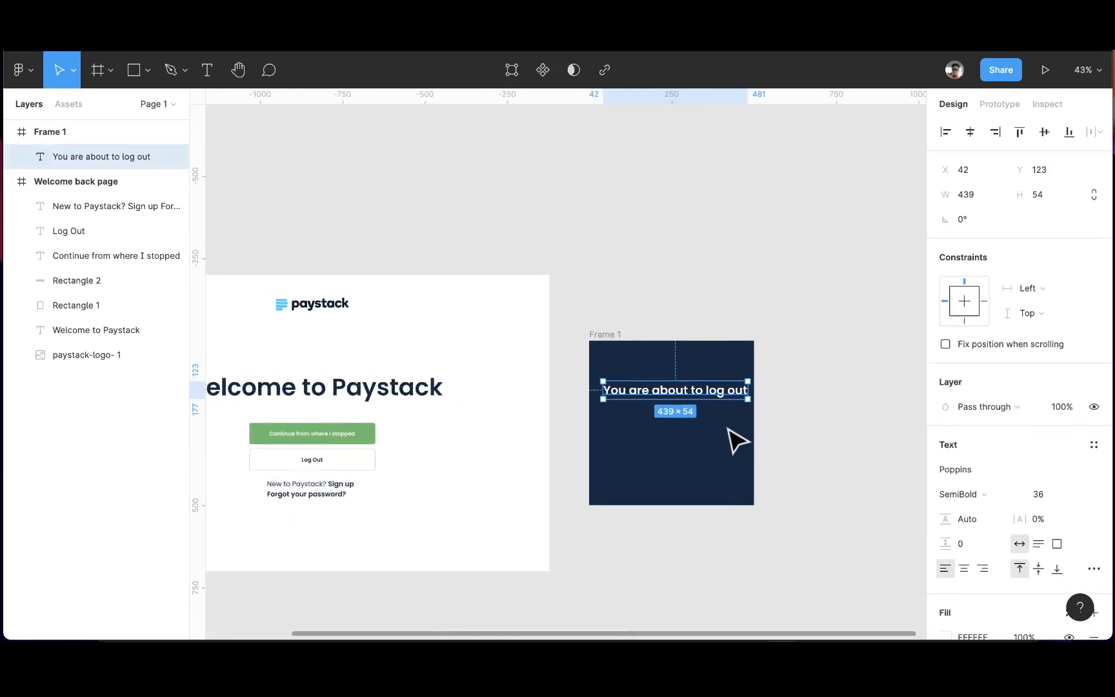
{"action": "left_click", "coordinate": [1073, 495]}
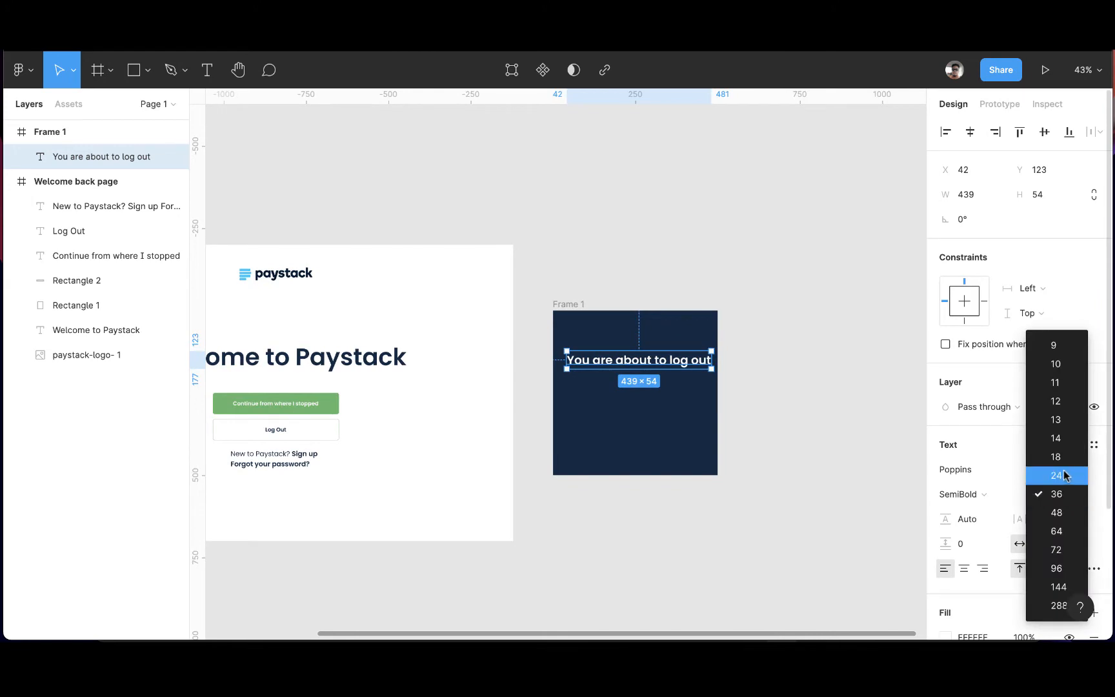
{"action": "left_click", "coordinate": [1065, 475]}
{"action": "left_click_drag", "start_coordinate": [622, 359], "coordinate": [644, 368]}
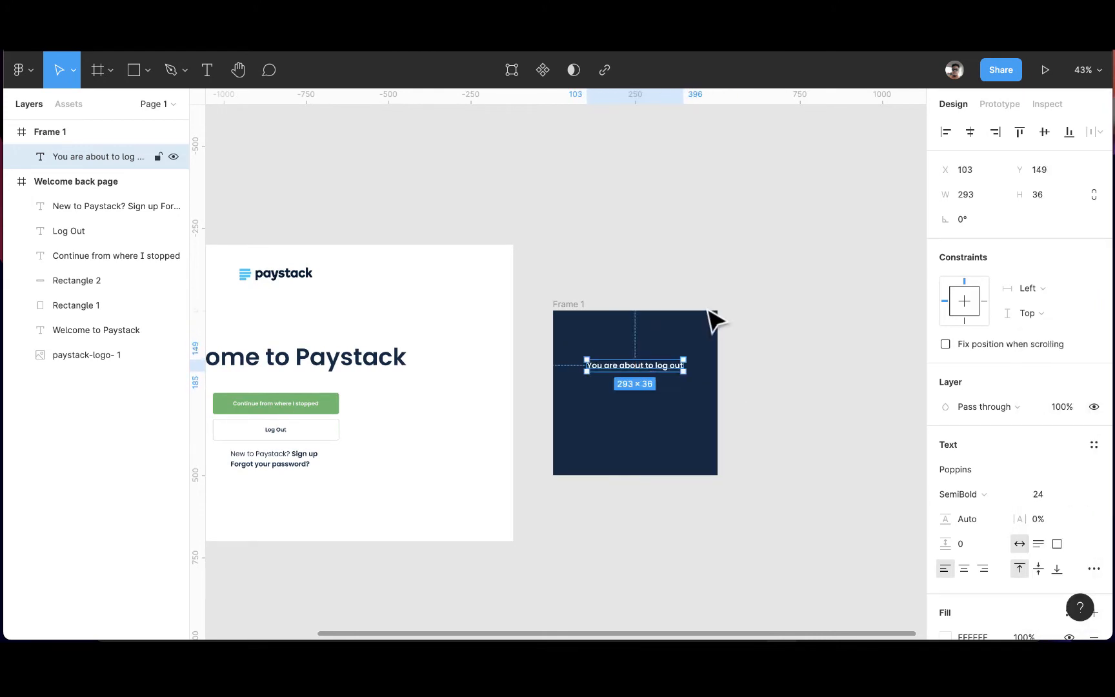
{"action": "left_click", "coordinate": [970, 131]}
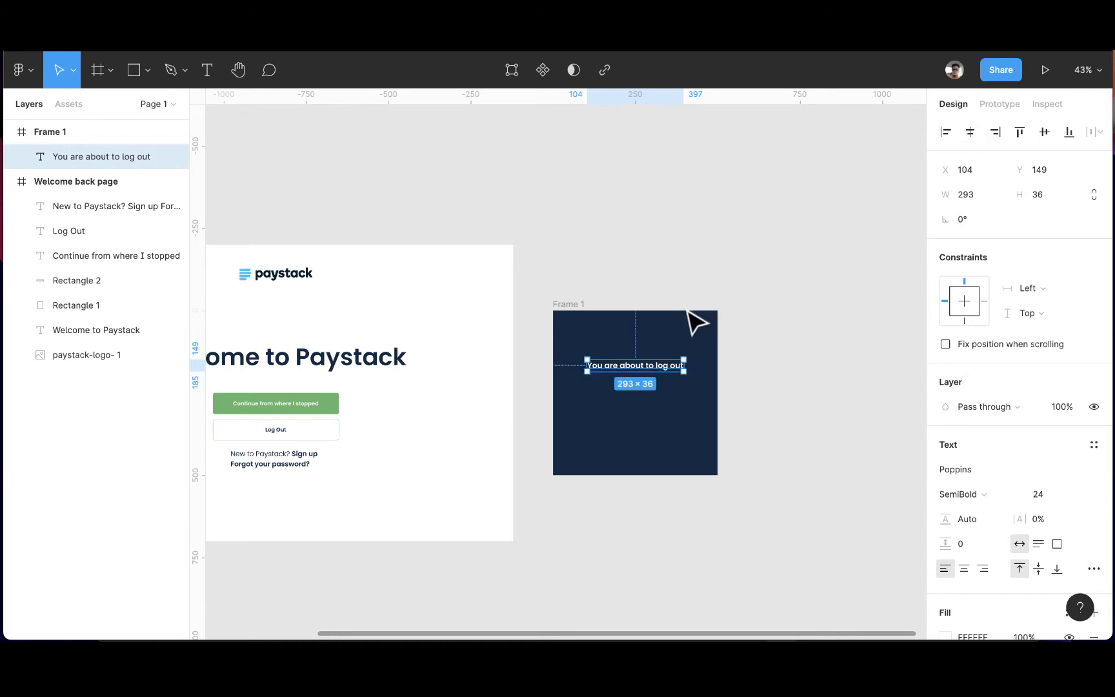
- Copy "Once you leave, you will no longer have access to the dashboard till you log in" from Convert Case and paste it above the navy frame in Figma
{"action": "left_click", "coordinate": [759, 361]}
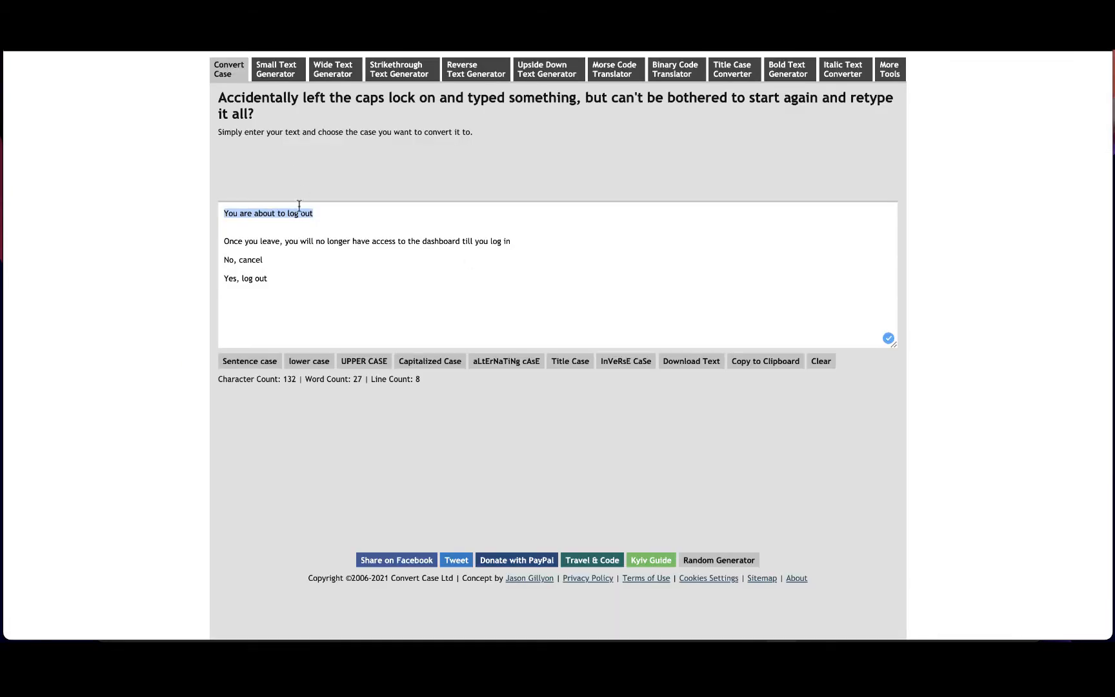
{"action": "left_click_drag", "start_coordinate": [509, 241], "coordinate": [157, 243]}
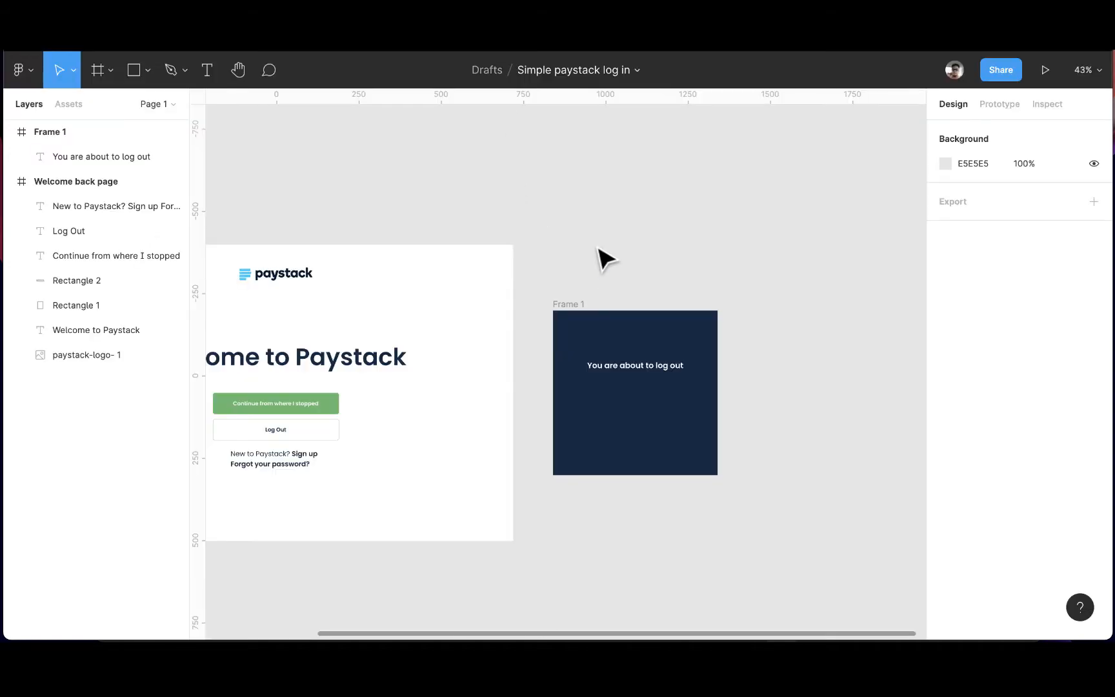
{"action": "type", "text": "Once you leave, you will no longer have access to the dashboard till you log in"}
{"action": "left_click_drag", "start_coordinate": [550, 371], "coordinate": [656, 220]}
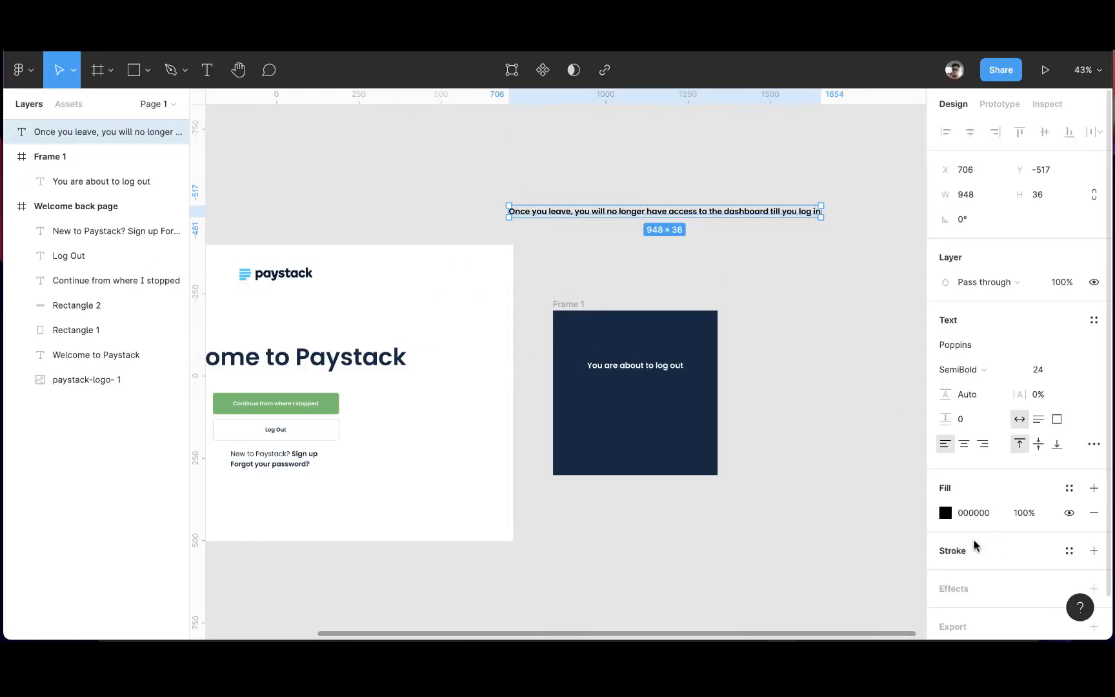
- Fill the "Once you leave" sentence with white FFFFFF and move it into the navy frame below the heading
{"action": "left_click", "coordinate": [944, 514]}
{"action": "left_click", "coordinate": [759, 270]}
{"action": "mouse_move", "coordinate": [758, 271]}
{"action": "left_mouse_down"}
{"action": "mouse_move", "coordinate": [729, 249]}
{"action": "mouse_move", "coordinate": [697, 406]}
{"action": "mouse_move", "coordinate": [710, 403]}
{"action": "mouse_move", "coordinate": [669, 401]}
{"action": "left_mouse_up"}
- Break the "Once you leave" sentence into two lines before the word "access"
{"action": "double_click", "coordinate": [664, 394]}
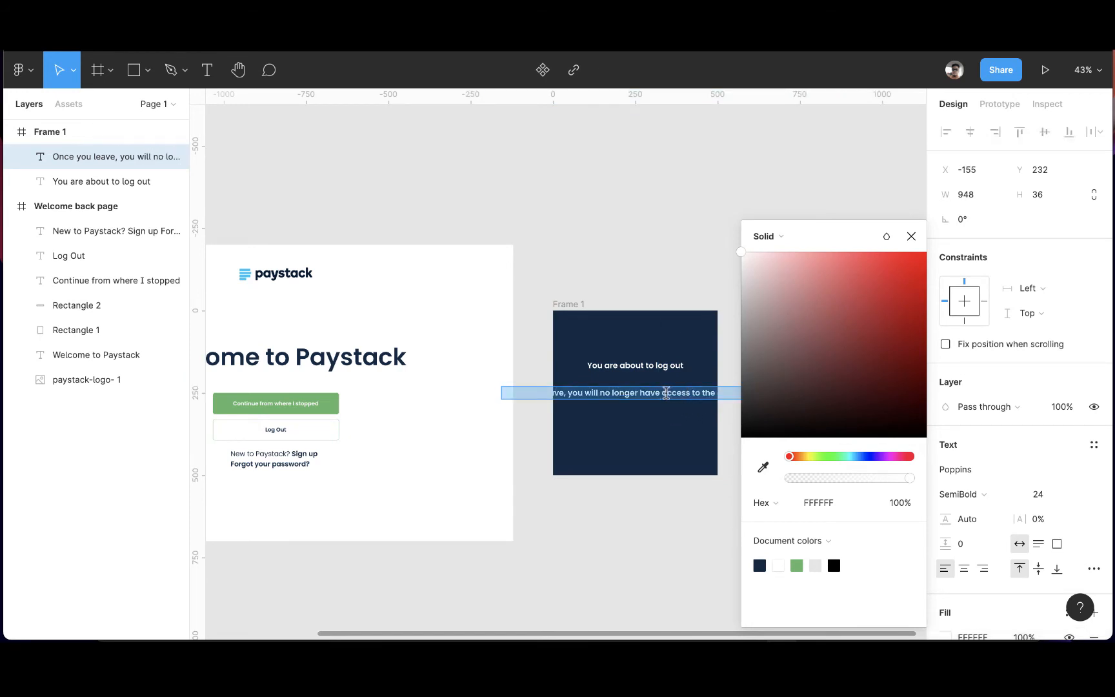
{"action": "left_click", "coordinate": [665, 393]}
{"action": "key", "text": "Return"}
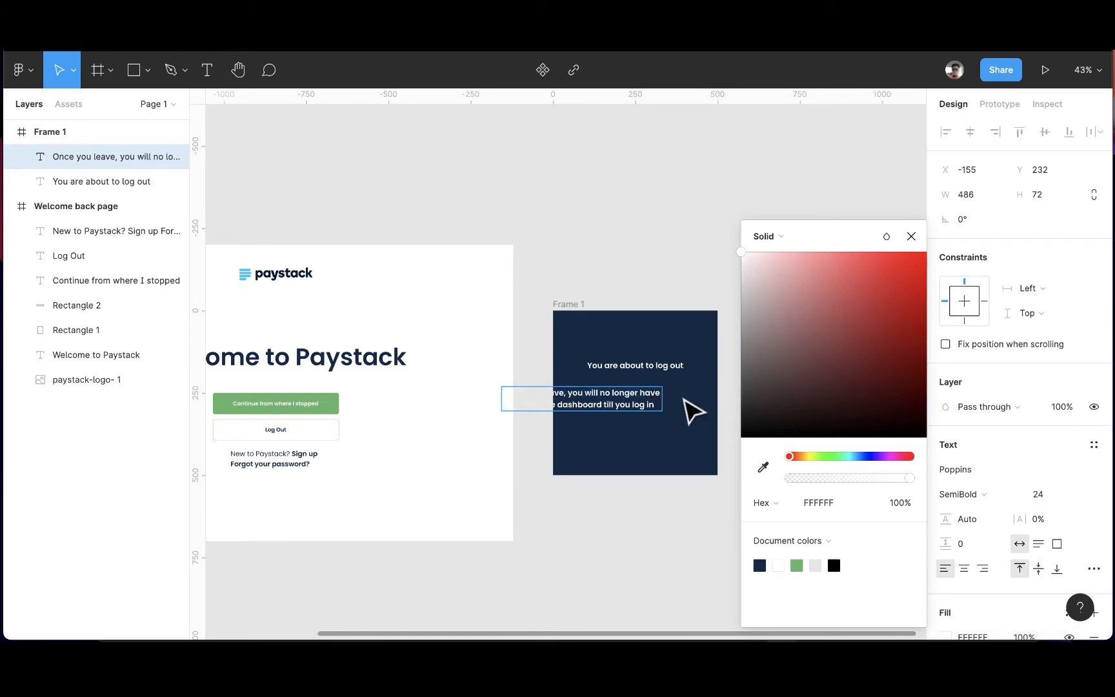
{"action": "key", "text": "Escape"}
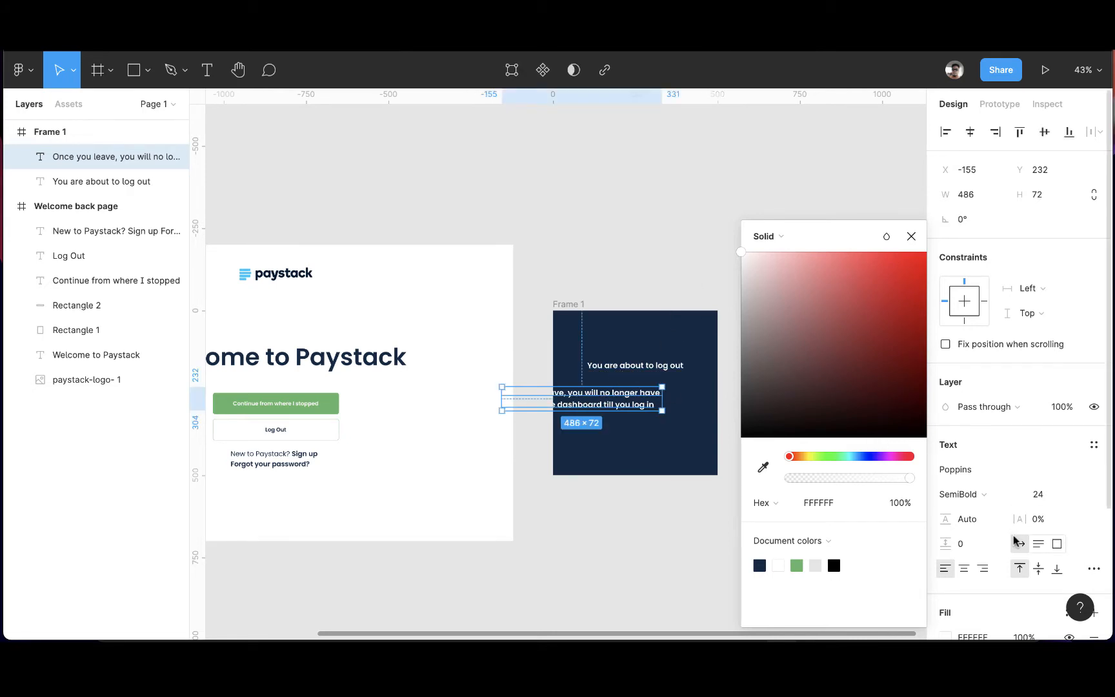
- Place the two-line sentence at X 0, Y 220 in the navy frame with a 486 × 60 text box
{"action": "left_click_drag", "start_coordinate": [613, 410], "coordinate": [659, 398]}
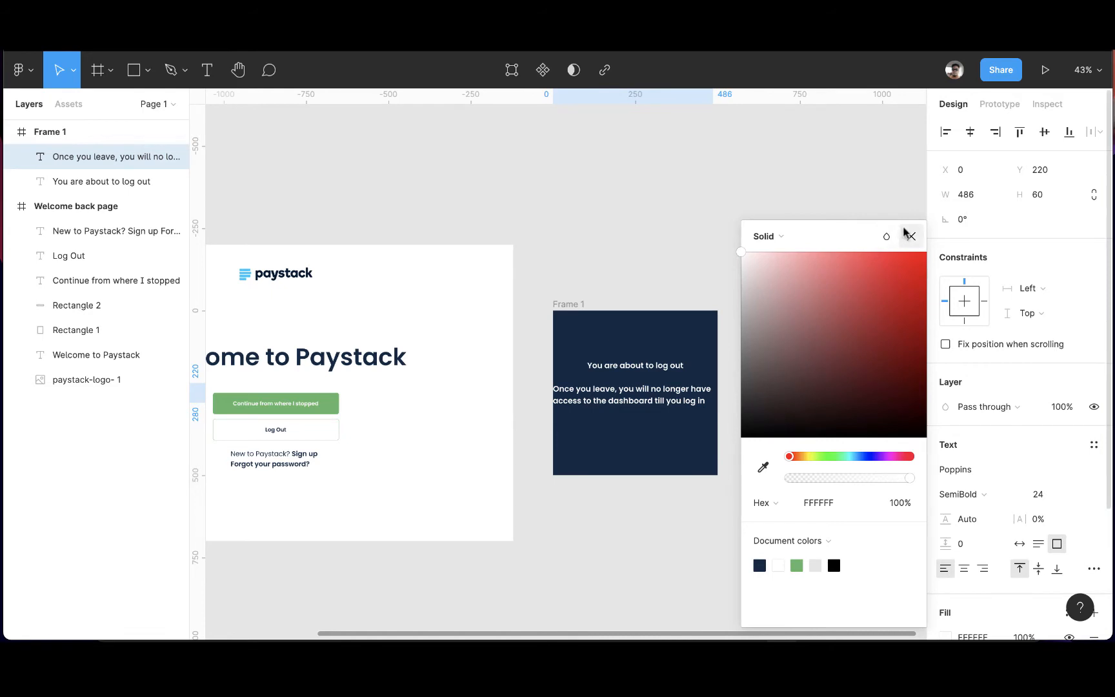
{"action": "left_click", "coordinate": [909, 236]}
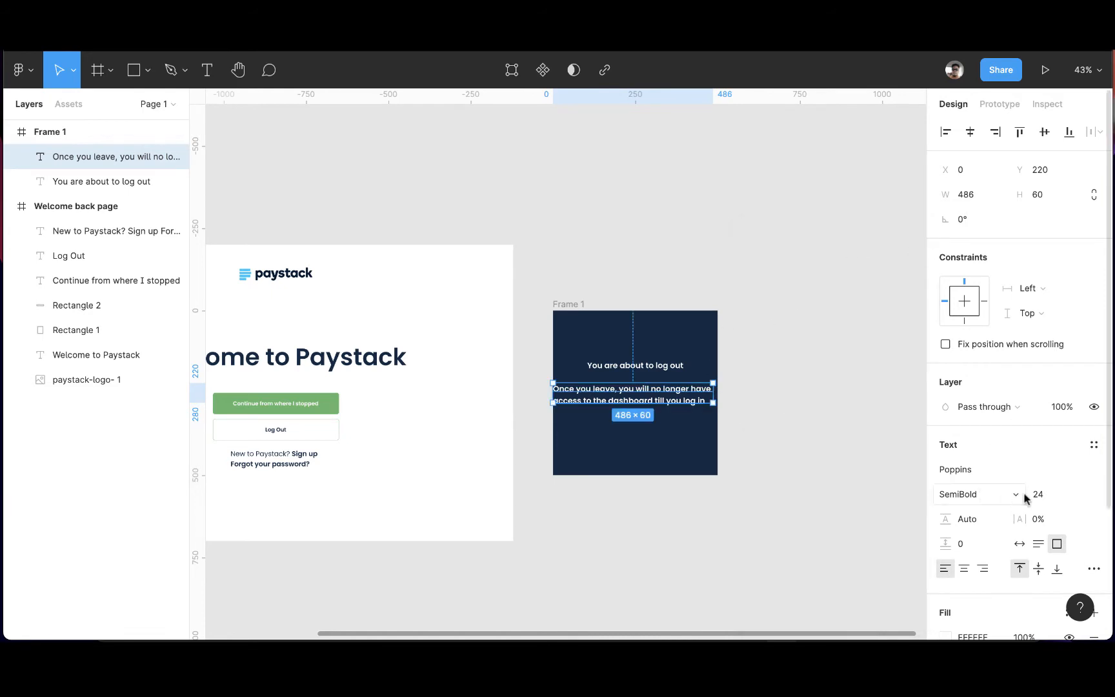
- Set the "Once you leave" sentence to the Light weight and move it to about X 47, Y 220
{"action": "left_click", "coordinate": [985, 495]}
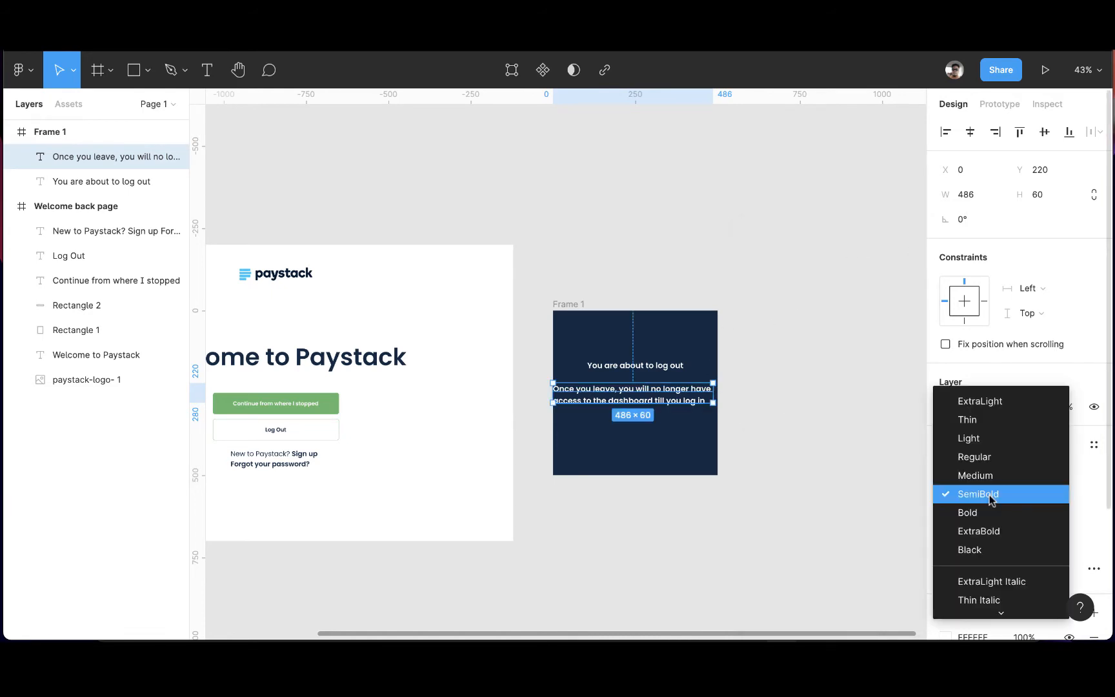
{"action": "left_click", "coordinate": [968, 438]}
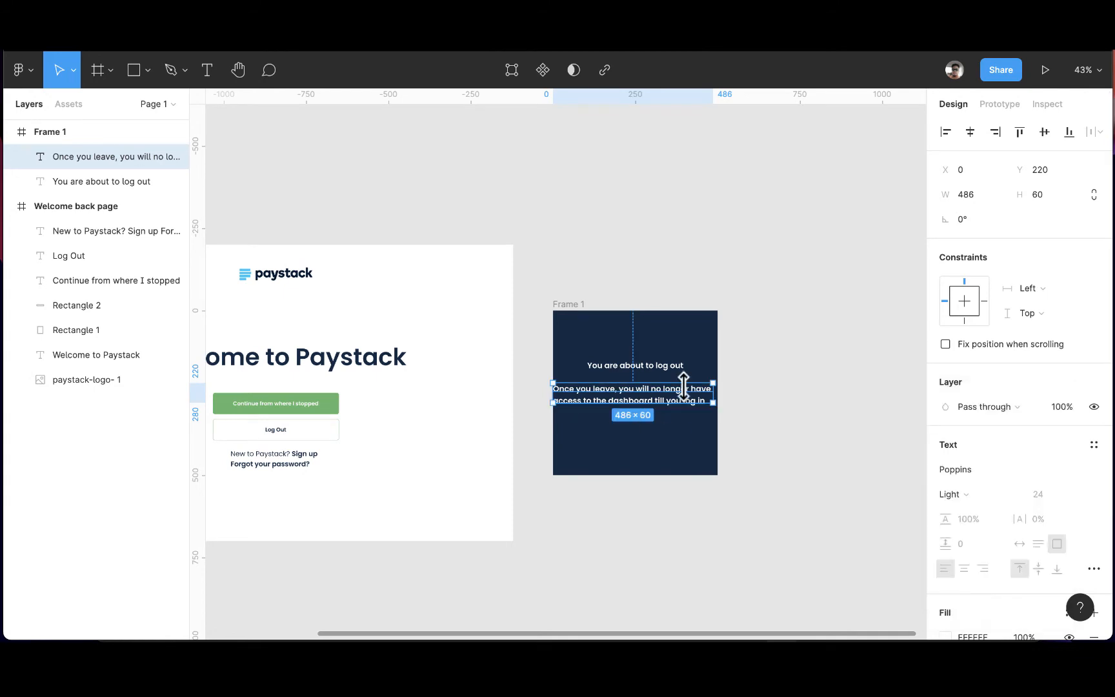
{"action": "left_click", "coordinate": [735, 374]}
{"action": "left_click_drag", "start_coordinate": [651, 391], "coordinate": [731, 394]}
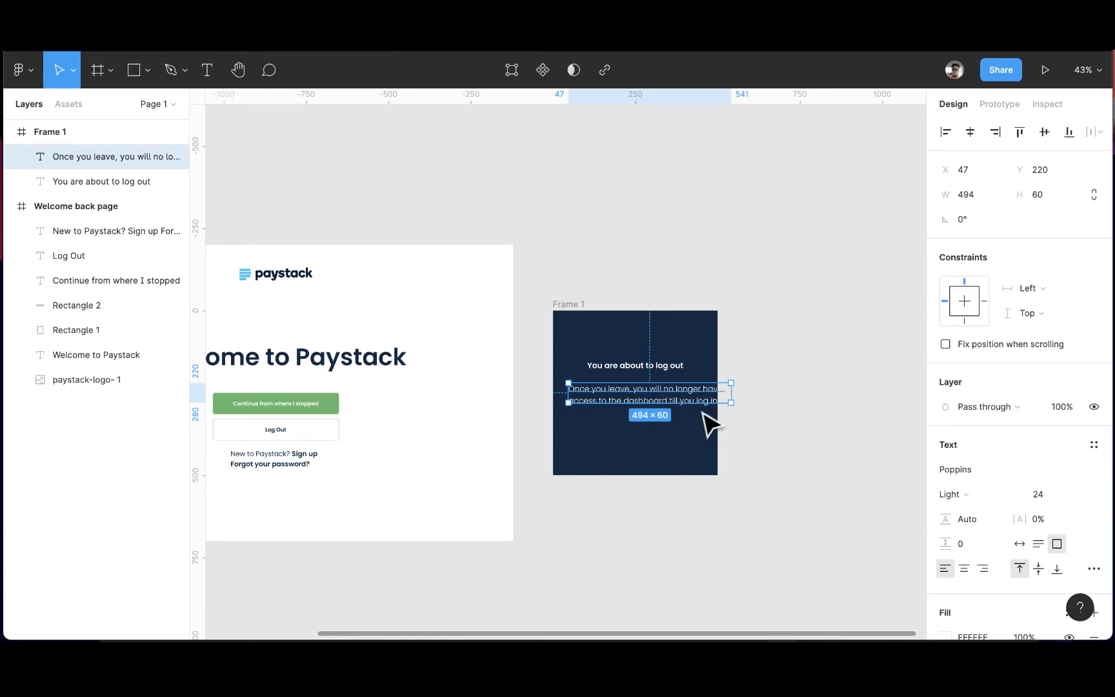
- Set the "Once you leave" sentence to Poppins Regular, size 14 with auto width, and move it beneath the heading
{"action": "scroll", "coordinate": [705, 424], "scroll_direction": "up", "scroll_amount": 5}
{"action": "scroll", "coordinate": [709, 424], "scroll_direction": "up", "scroll_amount": 3}
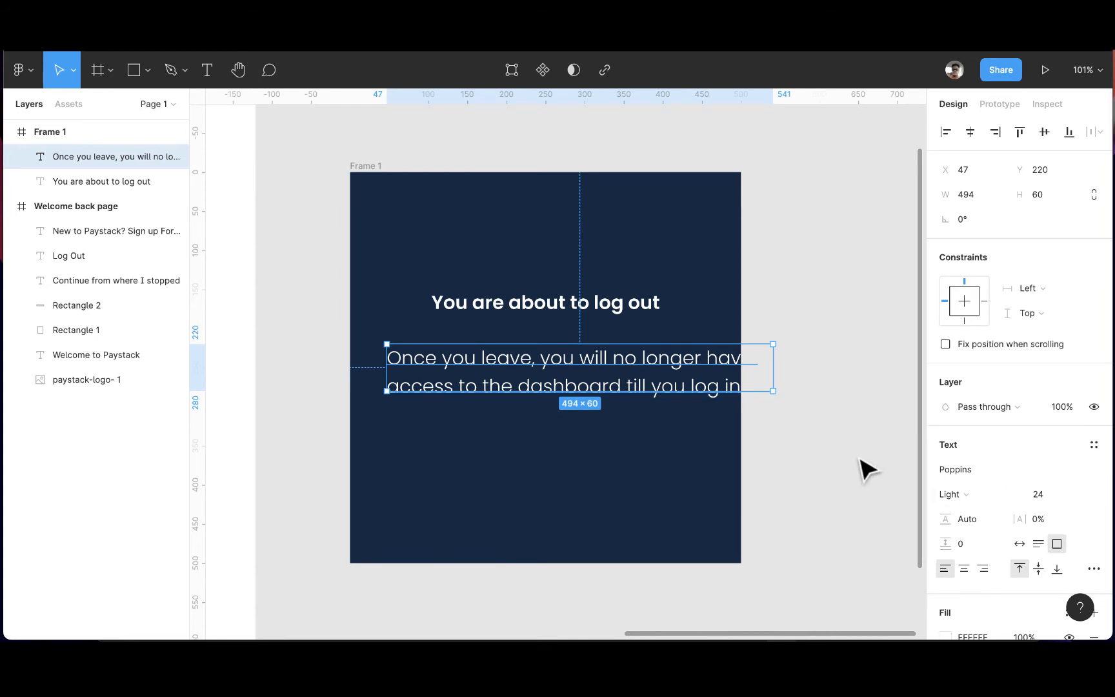
{"action": "left_click", "coordinate": [972, 498]}
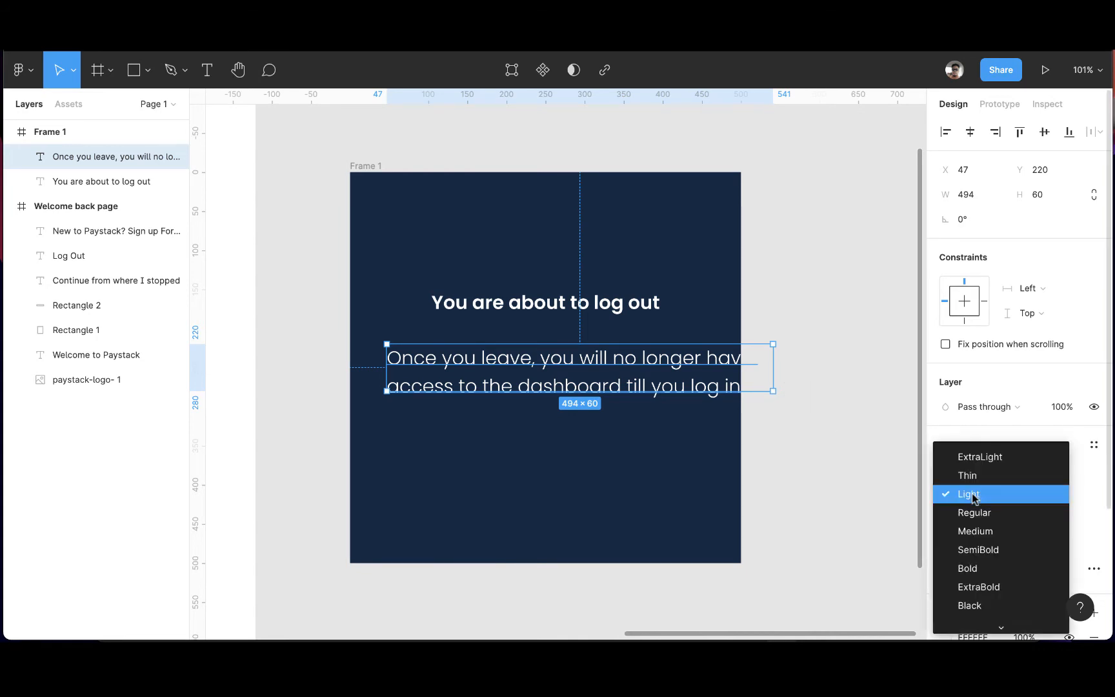
{"action": "left_click", "coordinate": [983, 513]}
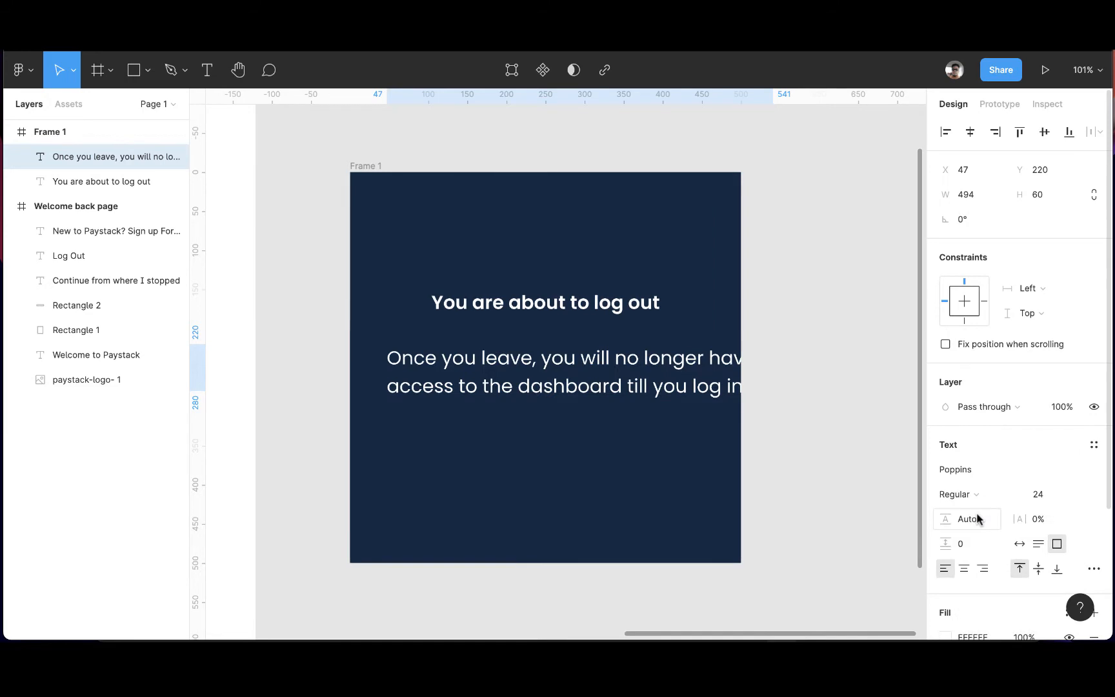
{"action": "left_click", "coordinate": [1065, 495]}
{"action": "left_click", "coordinate": [1058, 456]}
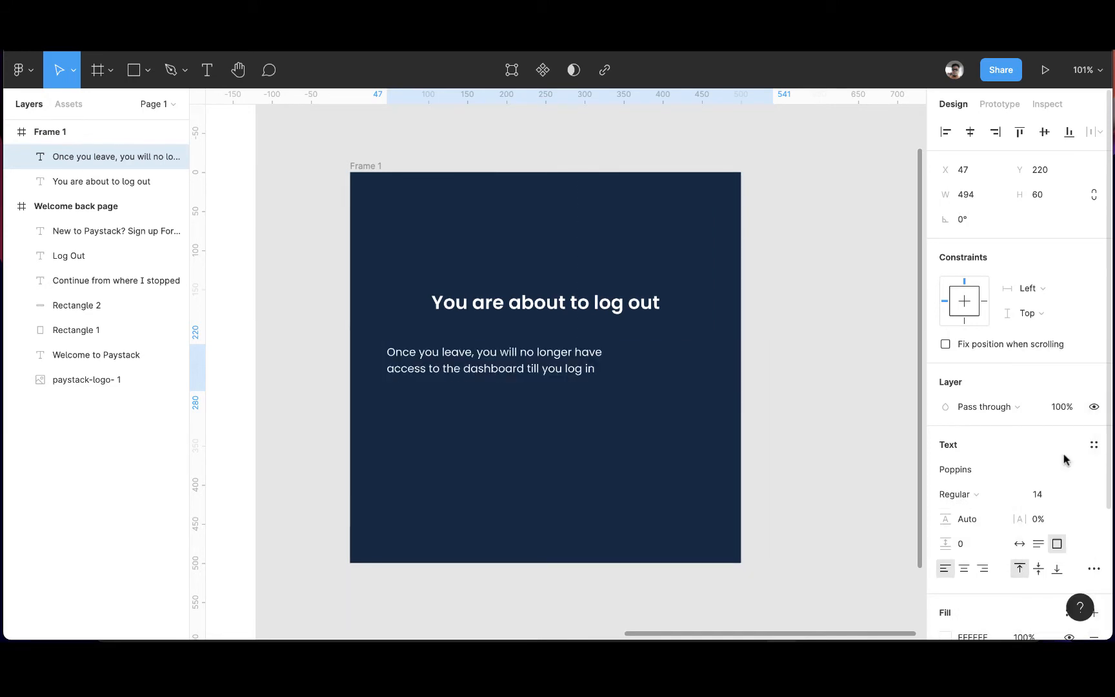
{"action": "left_click", "coordinate": [1020, 543]}
{"action": "left_click_drag", "start_coordinate": [528, 381], "coordinate": [568, 375]}
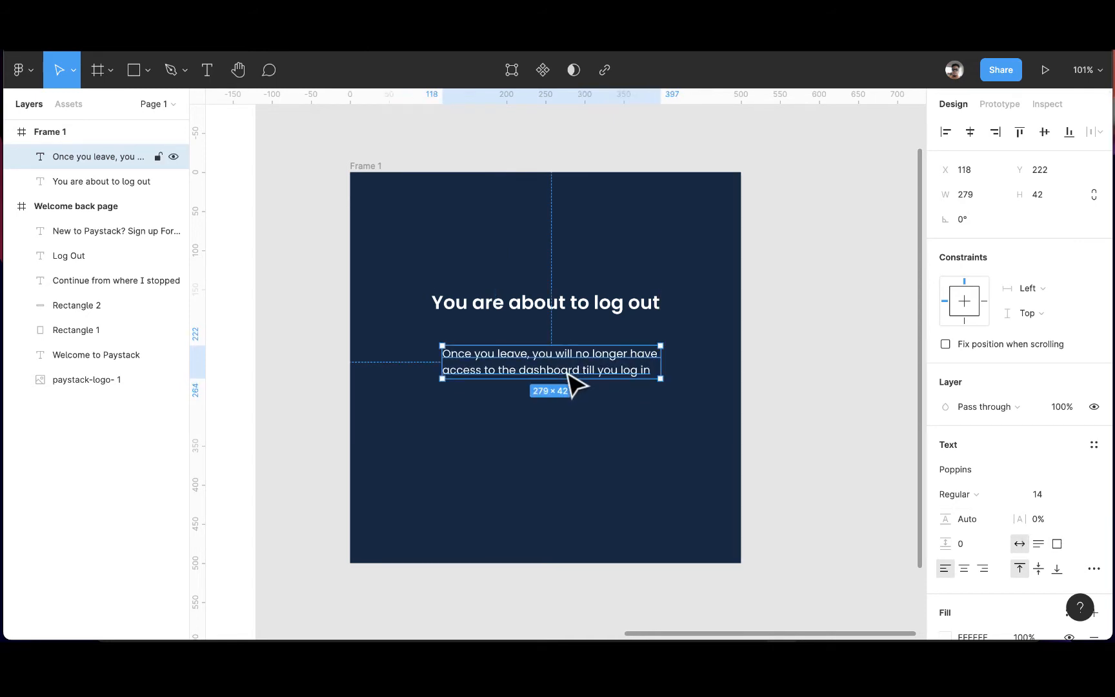
- Move the line break in the "Once you leave" sentence so the second line begins at "dashboard"
{"action": "double_click", "coordinate": [446, 370]}
{"action": "left_click", "coordinate": [446, 371]}
{"action": "key", "text": "Left"}
{"action": "key", "text": "BackSpace"}
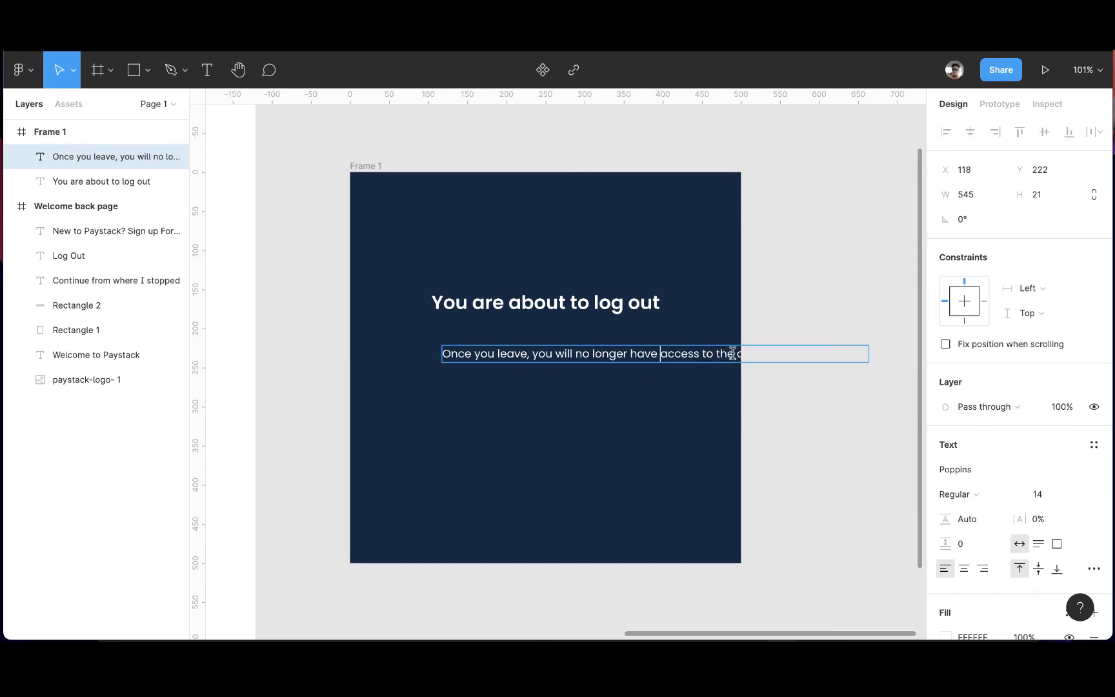
{"action": "key", "text": "Return"}
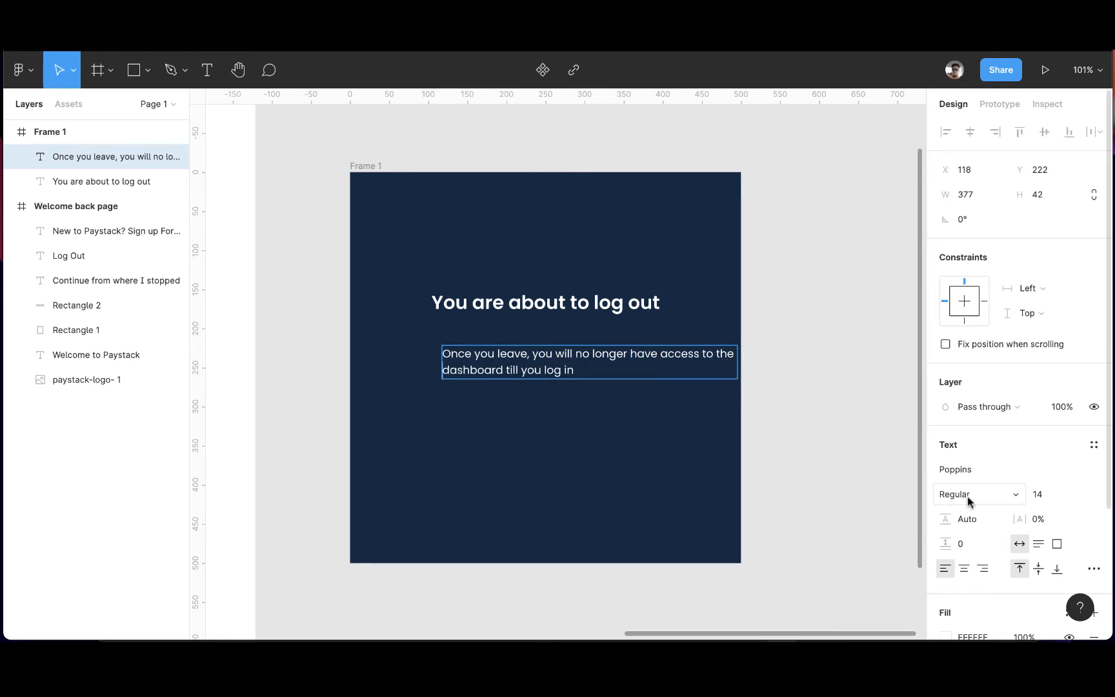
- Center-align the "Once you leave" sentence and place it horizontally centered below the heading at X 62, Y 214
{"action": "left_click", "coordinate": [964, 568]}
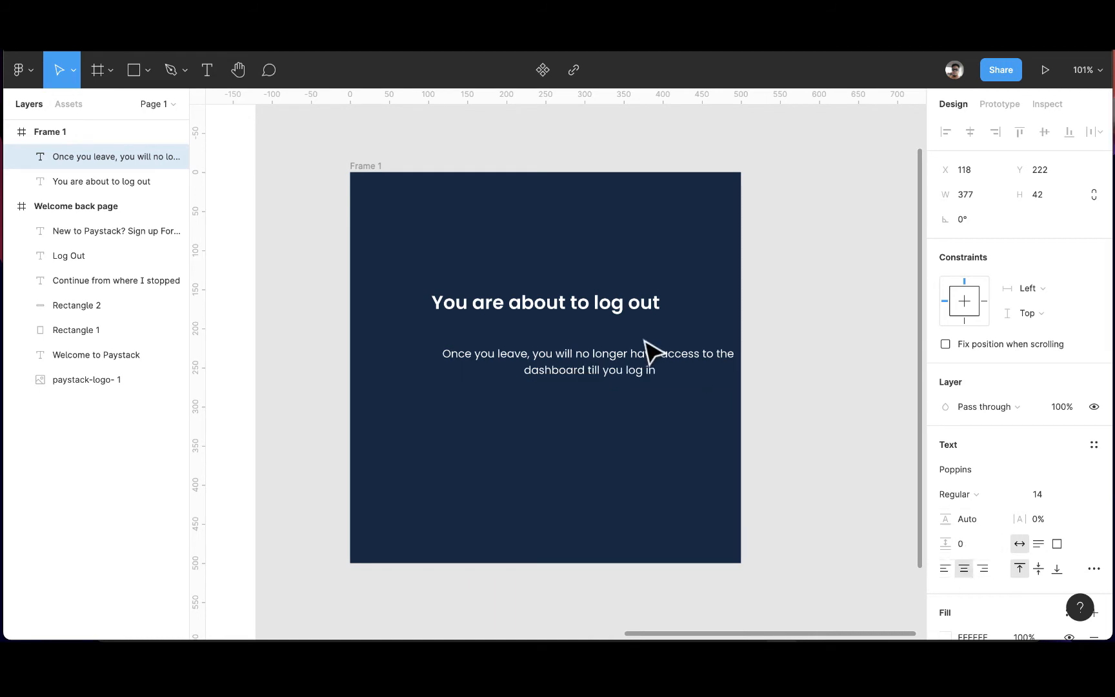
{"action": "key", "text": "Escape"}
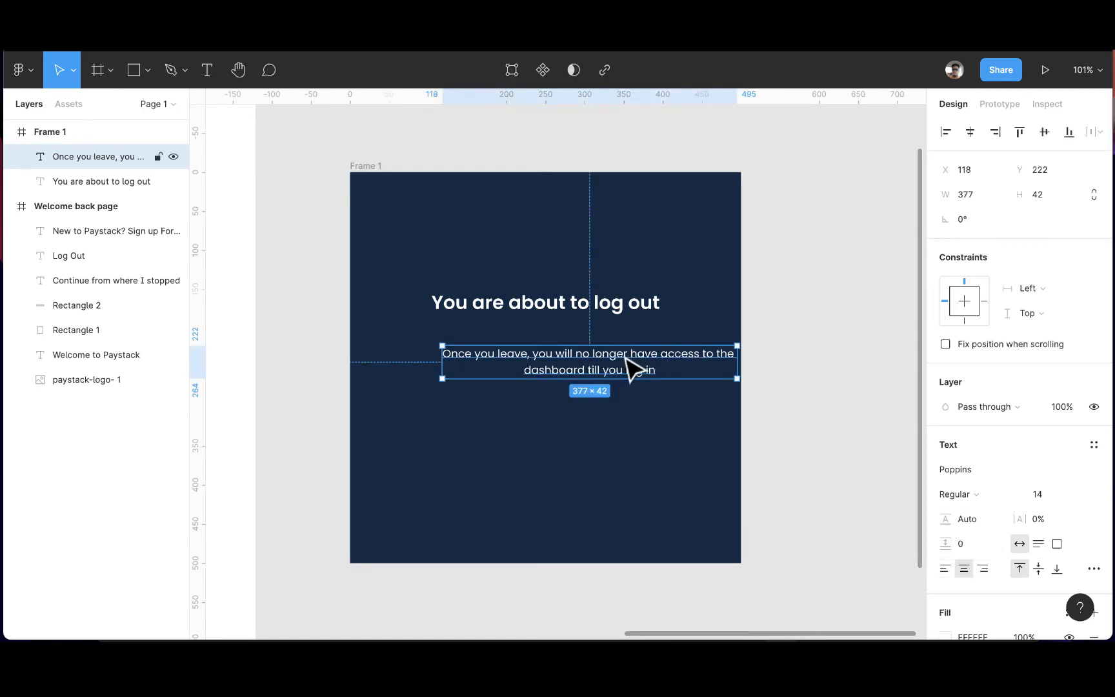
{"action": "left_click_drag", "start_coordinate": [634, 369], "coordinate": [590, 364]}
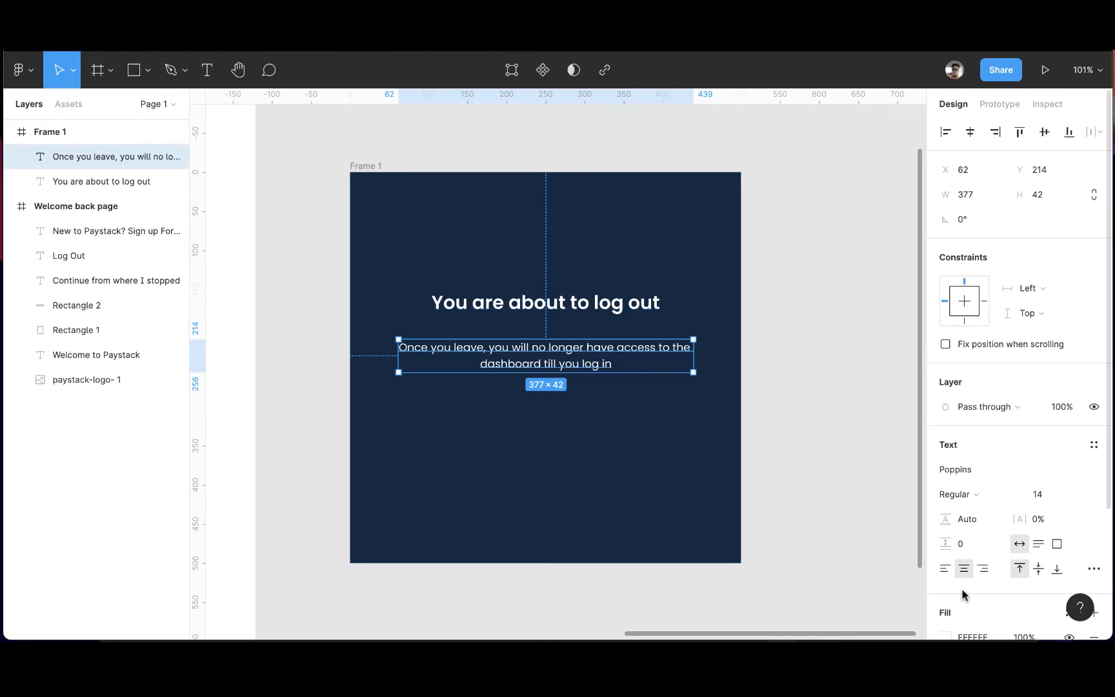
- Recolor the "Once you leave" sentence with the light gray fill C6BFBF
{"action": "scroll", "coordinate": [955, 536], "scroll_direction": "down", "scroll_amount": 3}
{"action": "left_click", "coordinate": [945, 491]}
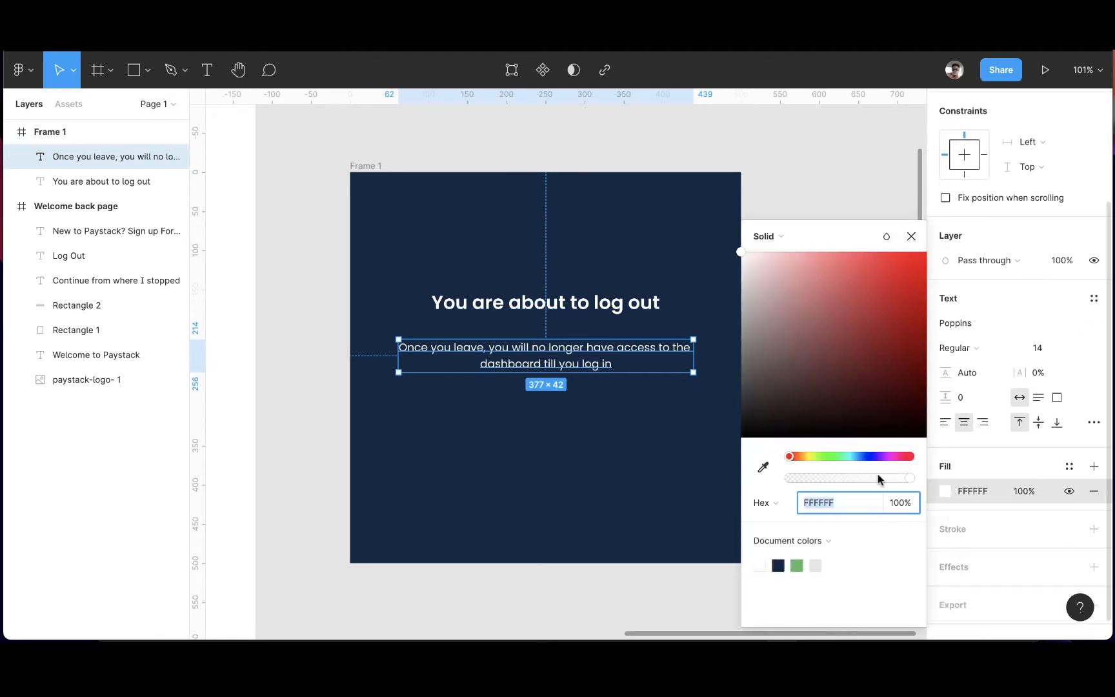
{"action": "left_click_drag", "start_coordinate": [740, 251], "coordinate": [746, 294]}
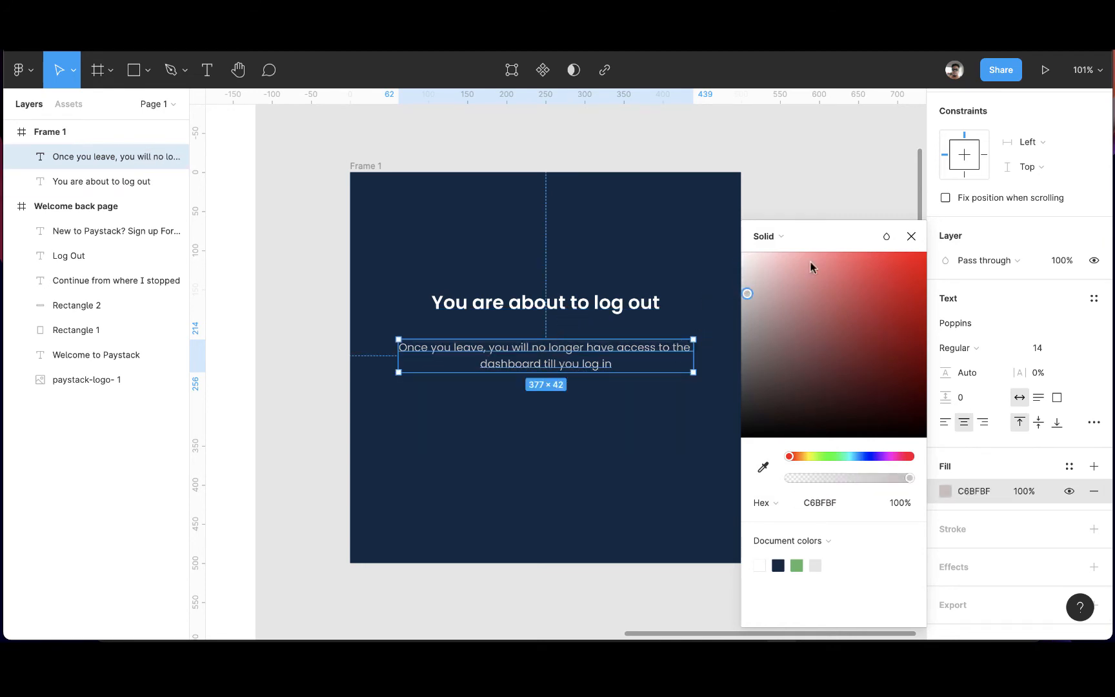
{"action": "left_click", "coordinate": [849, 220]}
{"action": "left_click", "coordinate": [580, 366]}
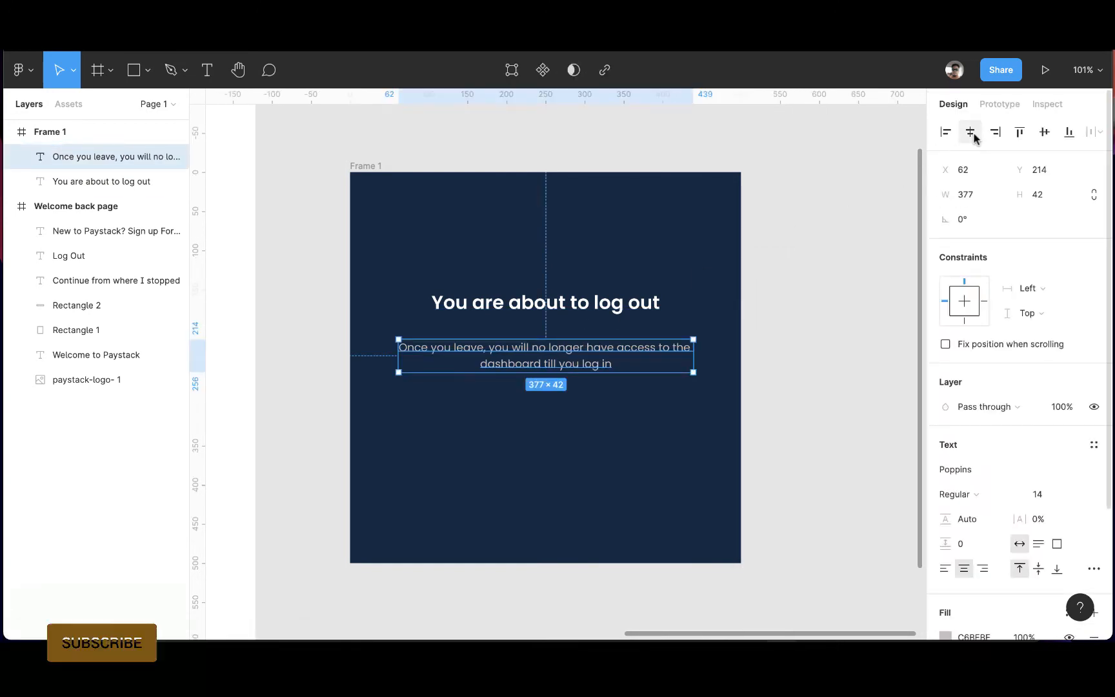
{"action": "left_click", "coordinate": [779, 299]}
{"action": "left_click", "coordinate": [575, 356]}
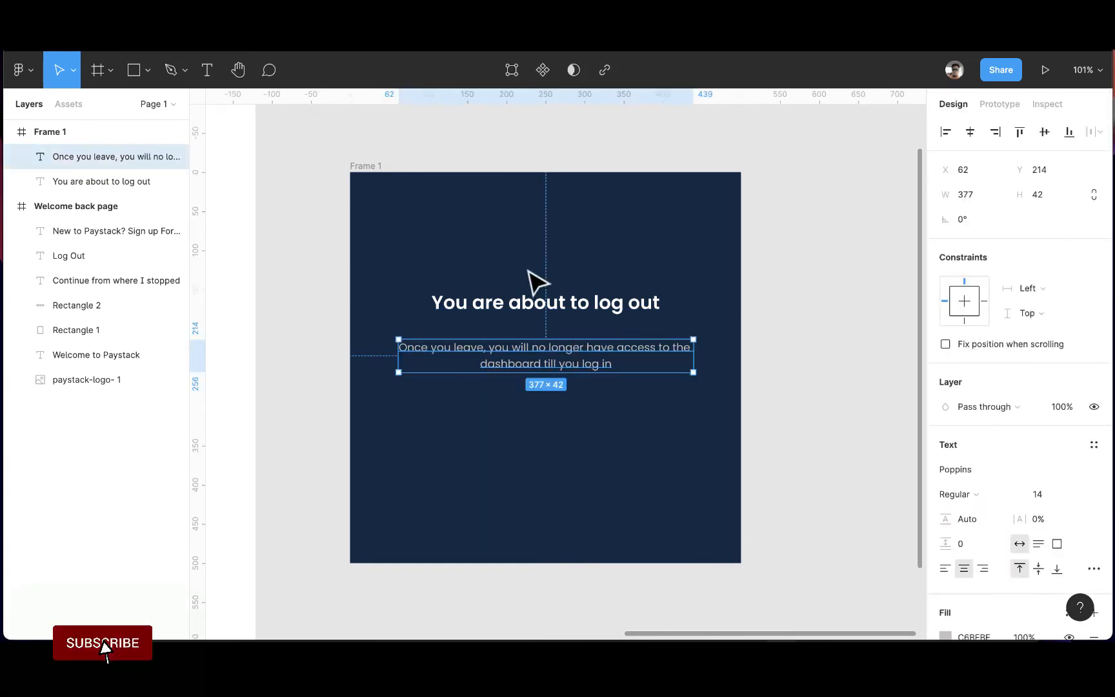
{"action": "left_click", "coordinate": [361, 166]}
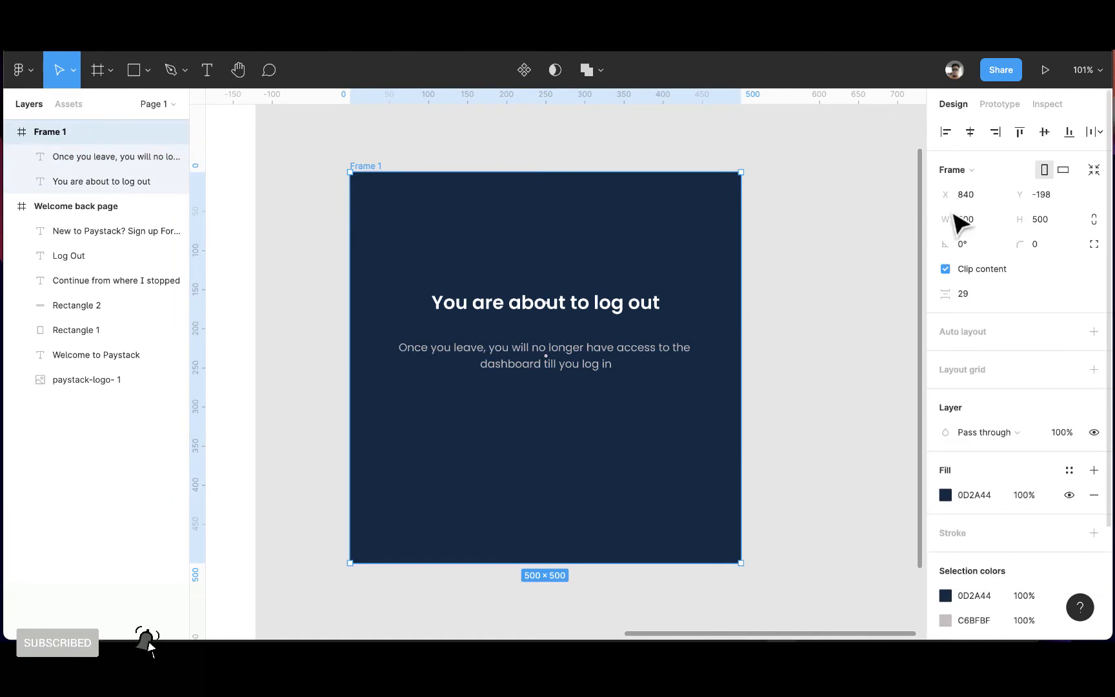
{"action": "left_click", "coordinate": [854, 267]}
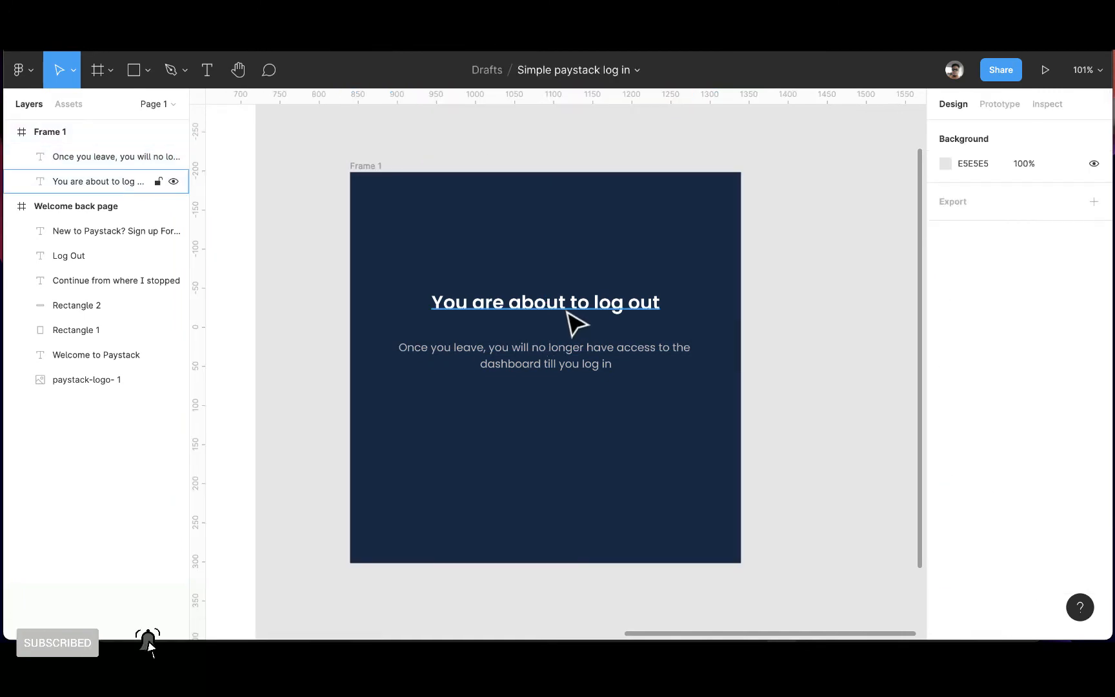
{"action": "left_click", "coordinate": [567, 306]}
{"action": "left_click", "coordinate": [567, 365]}
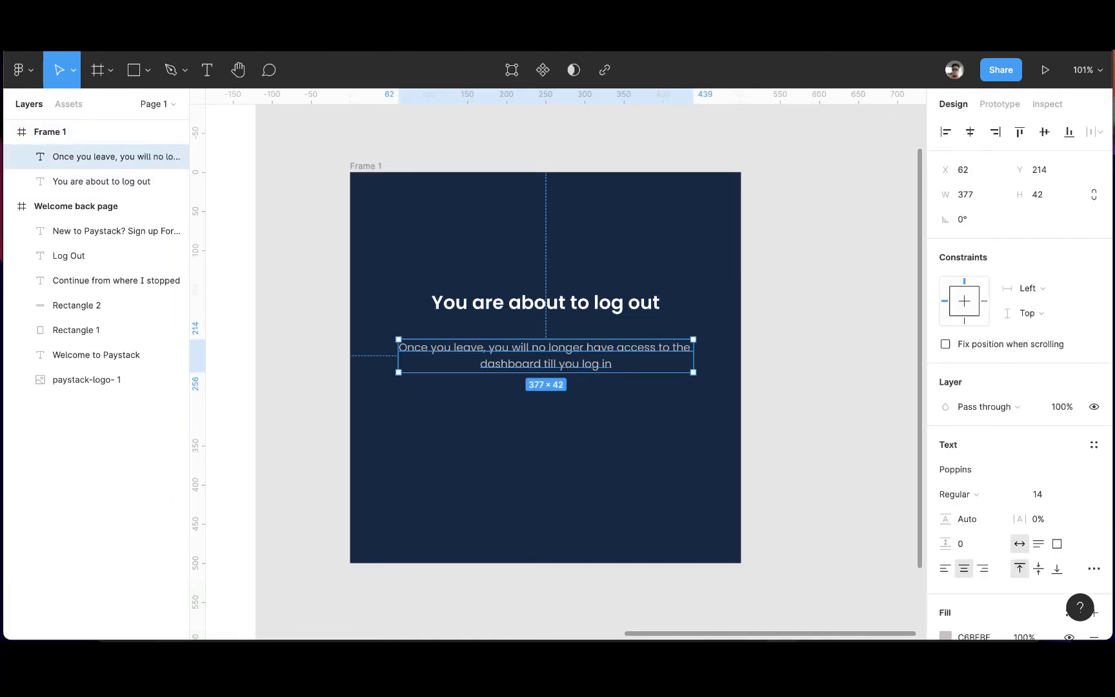
- Check the remaining pop-up texts in Convert Case and return to the Figma file
{"action": "left_click", "coordinate": [236, 40]}
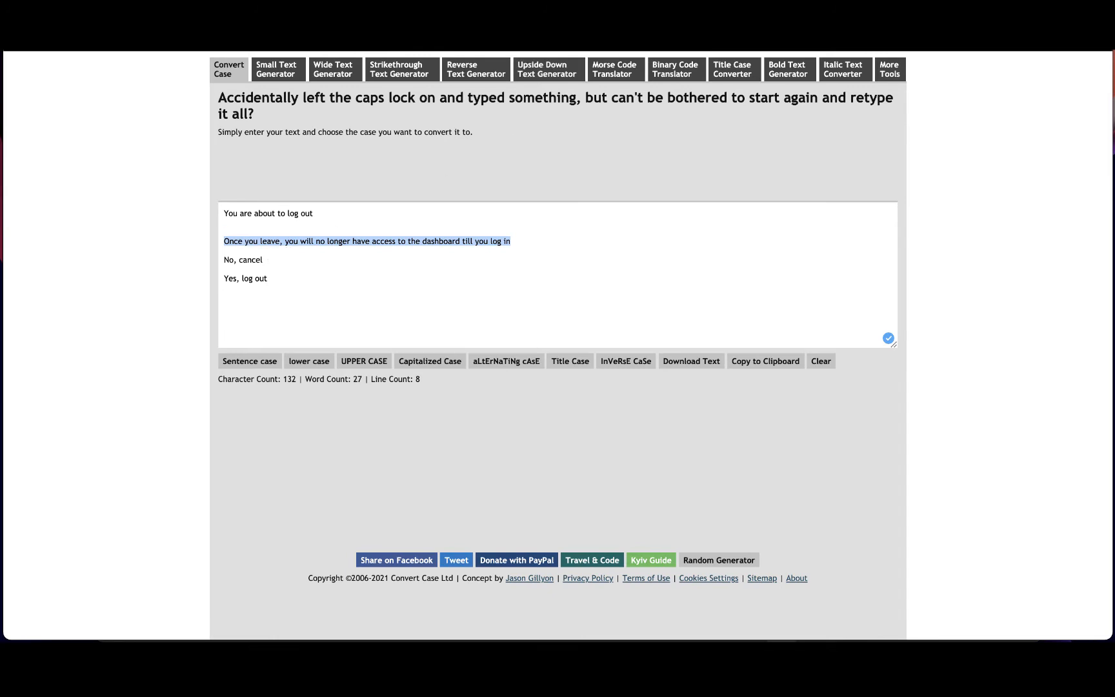
{"action": "left_click", "coordinate": [481, 40]}
{"action": "left_click", "coordinate": [447, 426]}
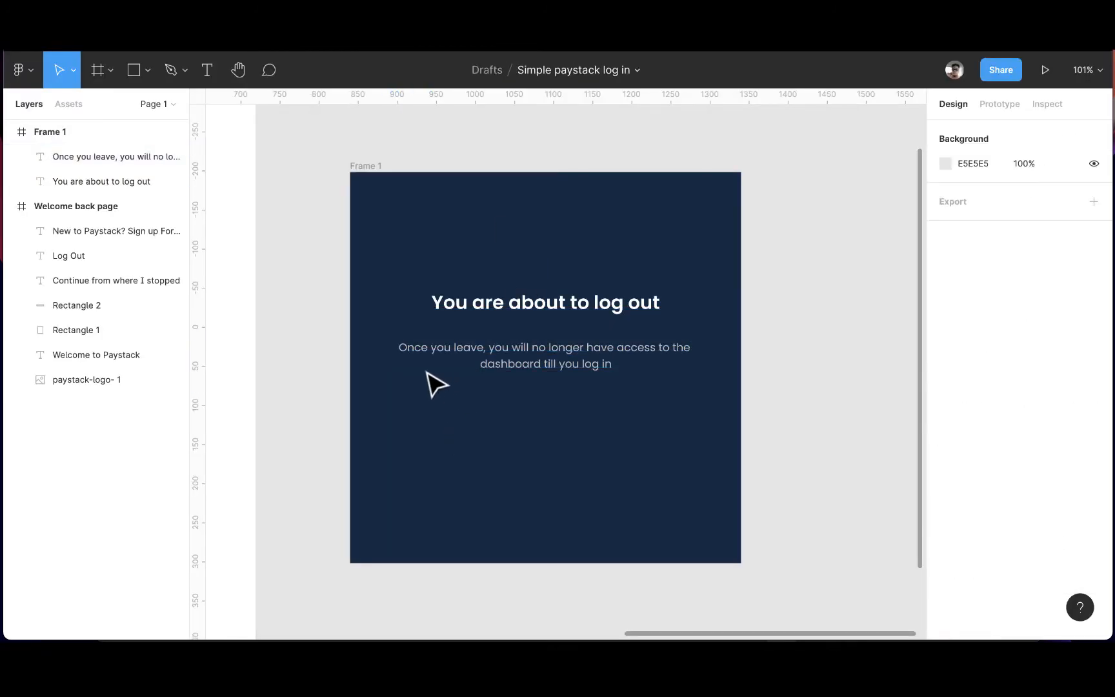
- Draw a rectangle of about 155 × 43 below the "Once you leave" sentence in the navy frame
{"action": "left_click", "coordinate": [147, 70]}
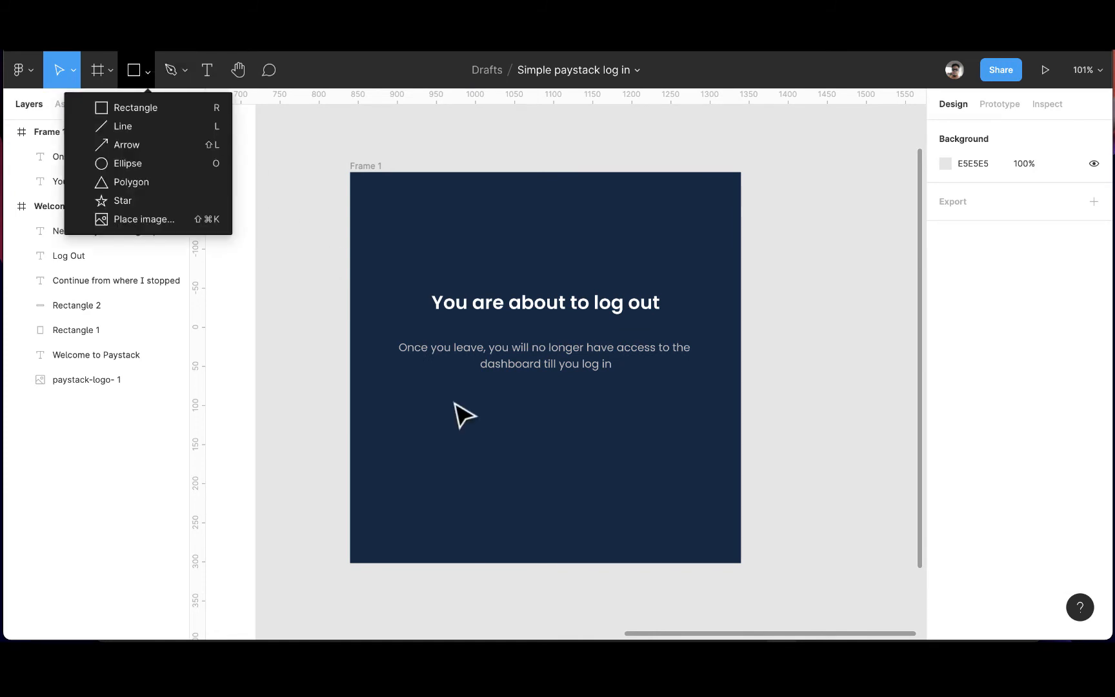
{"action": "left_click", "coordinate": [149, 108]}
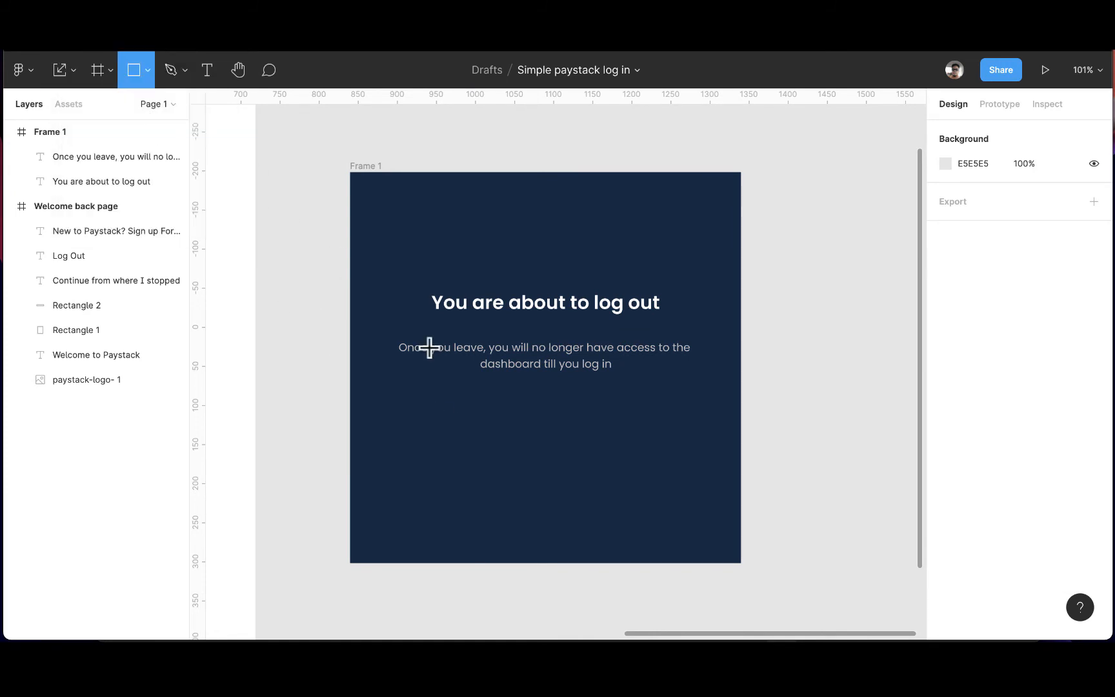
{"action": "left_click_drag", "start_coordinate": [425, 405], "coordinate": [547, 441]}
{"action": "left_click", "coordinate": [644, 426]}
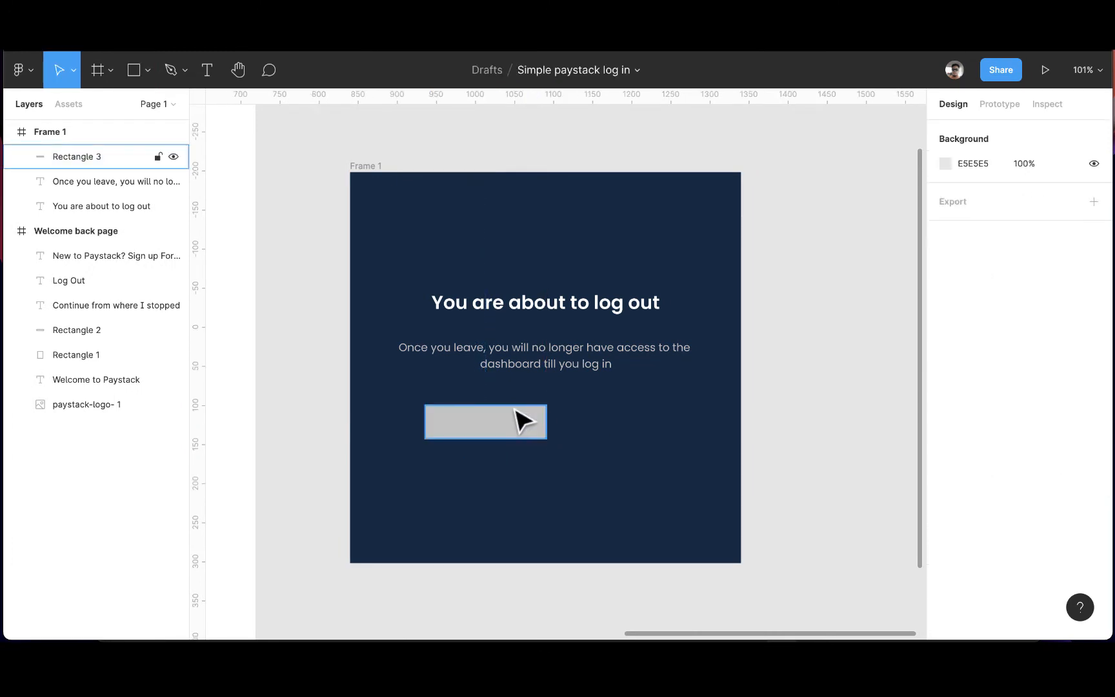
- Round the new button rectangle's corners with a radius of 20
{"action": "left_click", "coordinate": [523, 418]}
{"action": "left_click", "coordinate": [1039, 219]}
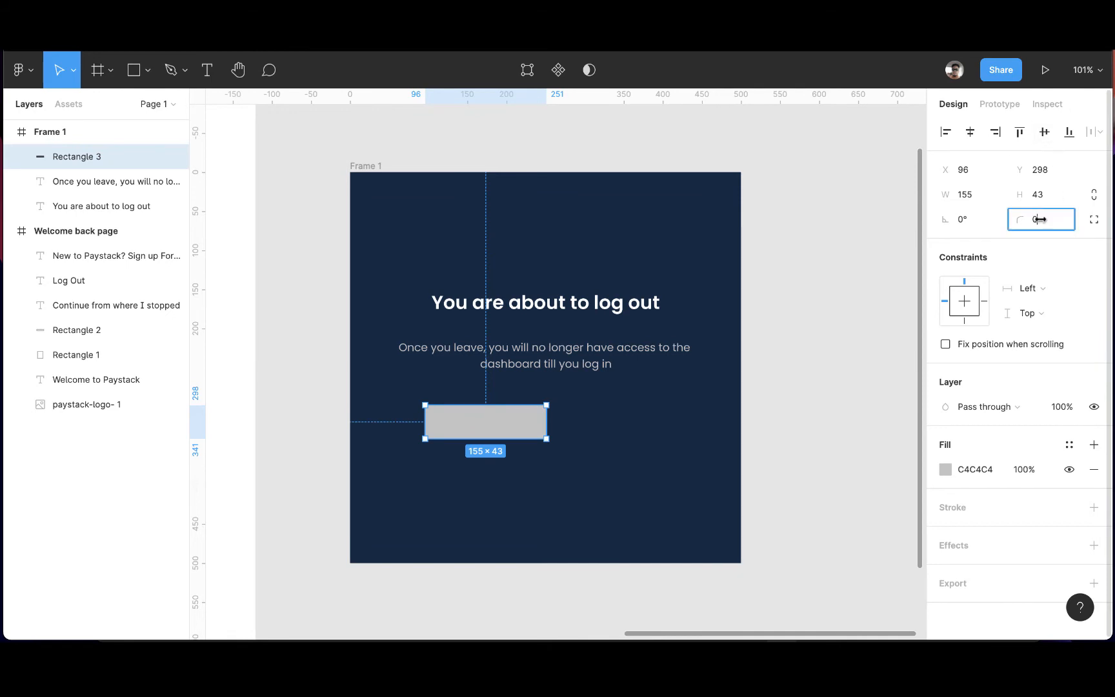
{"action": "key", "text": "Return"}
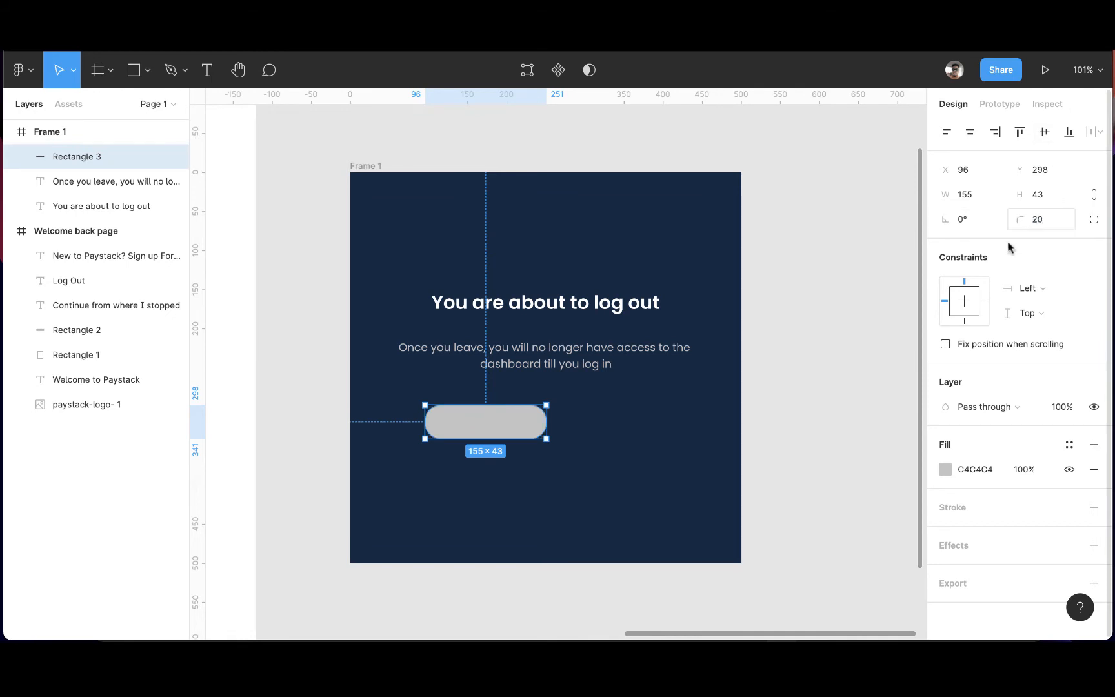
{"action": "left_click", "coordinate": [658, 429]}
{"action": "left_click", "coordinate": [537, 429]}
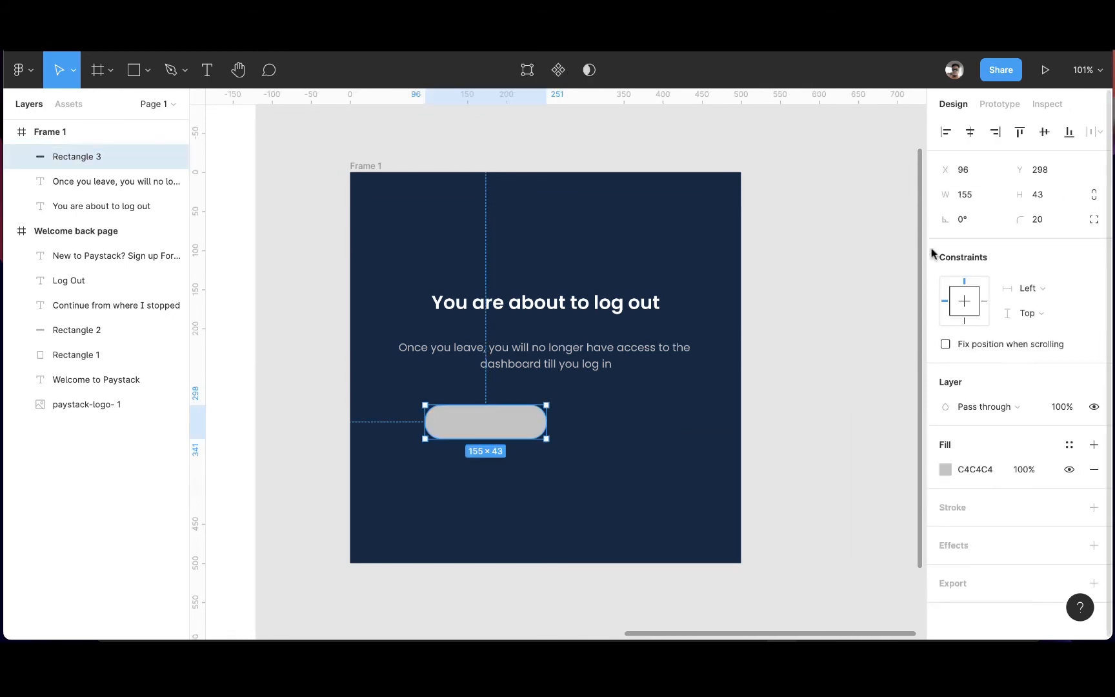
- Set the button rectangle's corner radius to 10
{"action": "left_click", "coordinate": [1037, 218]}
{"action": "type", "text": "10"}
{"action": "key", "text": "Return"}
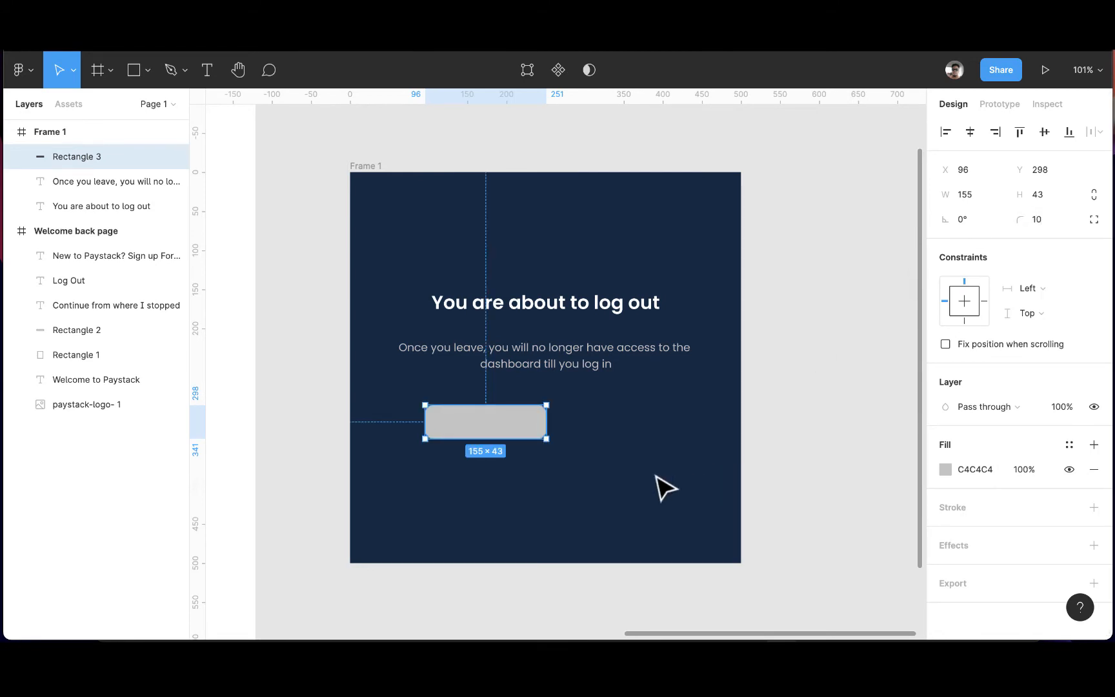
- Widen the button rectangle to 165 and place it at X 67, Y 310 in the navy frame
{"action": "left_click", "coordinate": [626, 481]}
{"action": "left_click", "coordinate": [517, 430]}
{"action": "left_click_drag", "start_coordinate": [515, 430], "coordinate": [477, 438]}
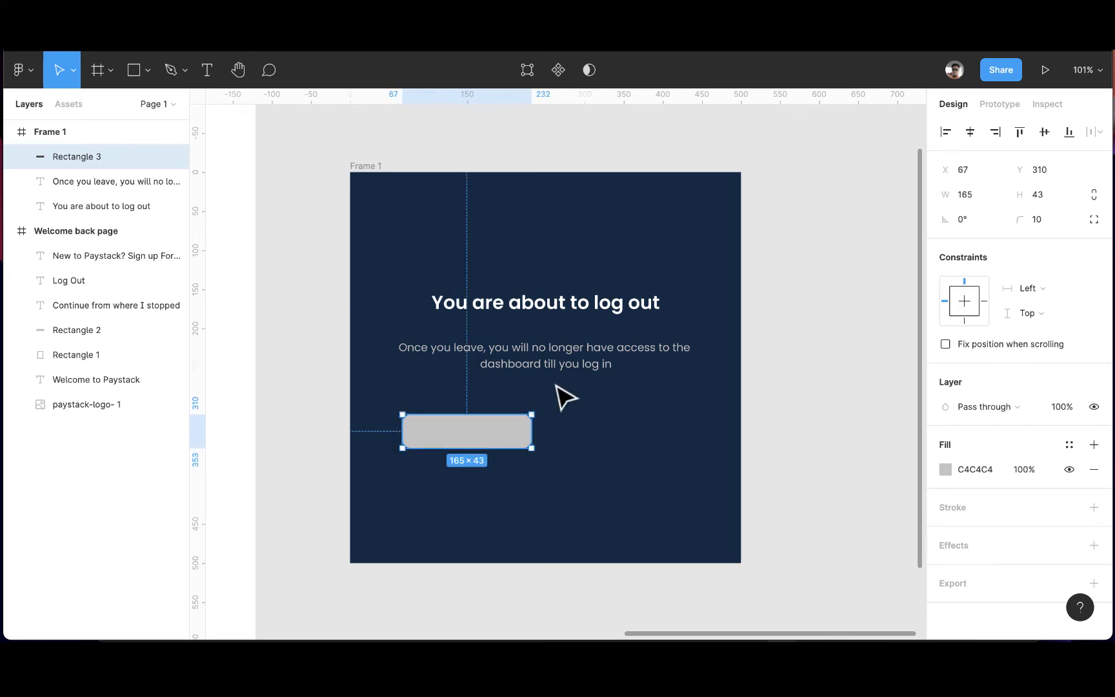
- Try blue 8EA5DE and green 61B567 on the button rectangle, settling on a white FFFFFF fill
{"action": "left_click", "coordinate": [946, 469]}
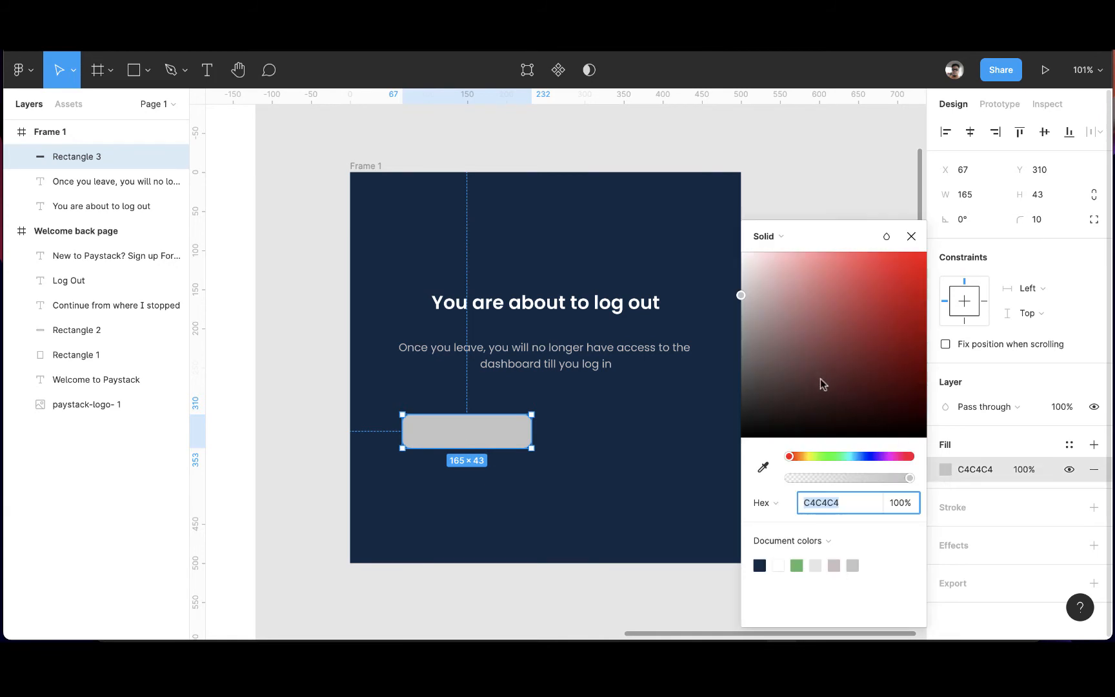
{"action": "mouse_move", "coordinate": [858, 458]}
{"action": "left_mouse_down"}
{"action": "mouse_move", "coordinate": [849, 462]}
{"action": "mouse_move", "coordinate": [864, 457]}
{"action": "left_mouse_up"}
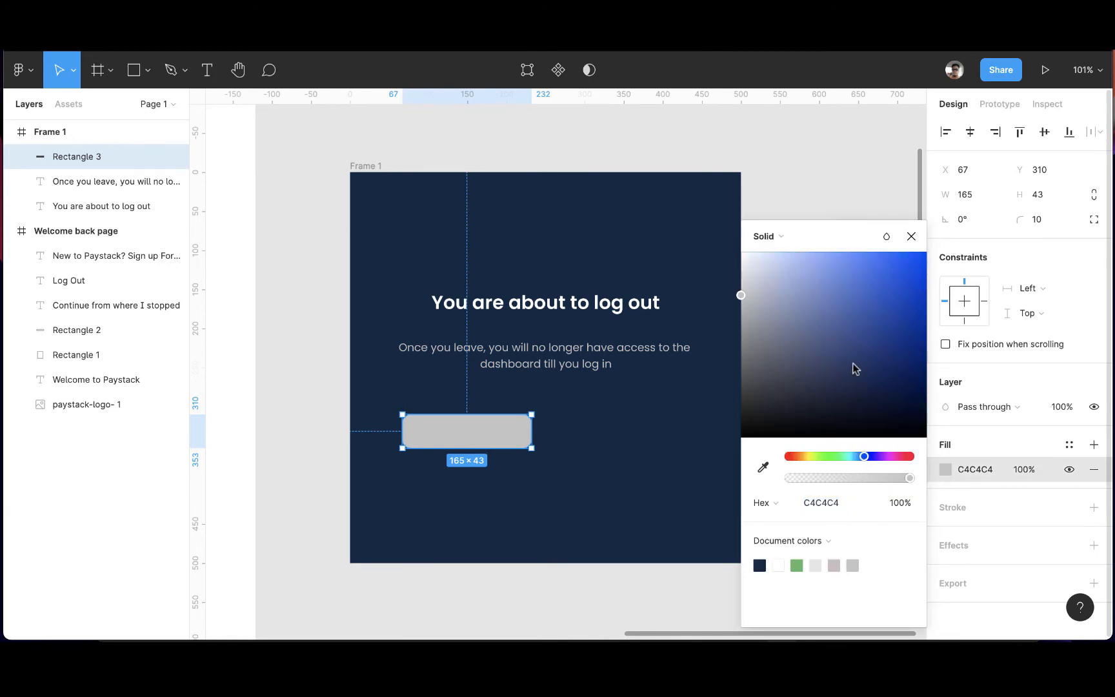
{"action": "left_click_drag", "start_coordinate": [855, 368], "coordinate": [807, 280]}
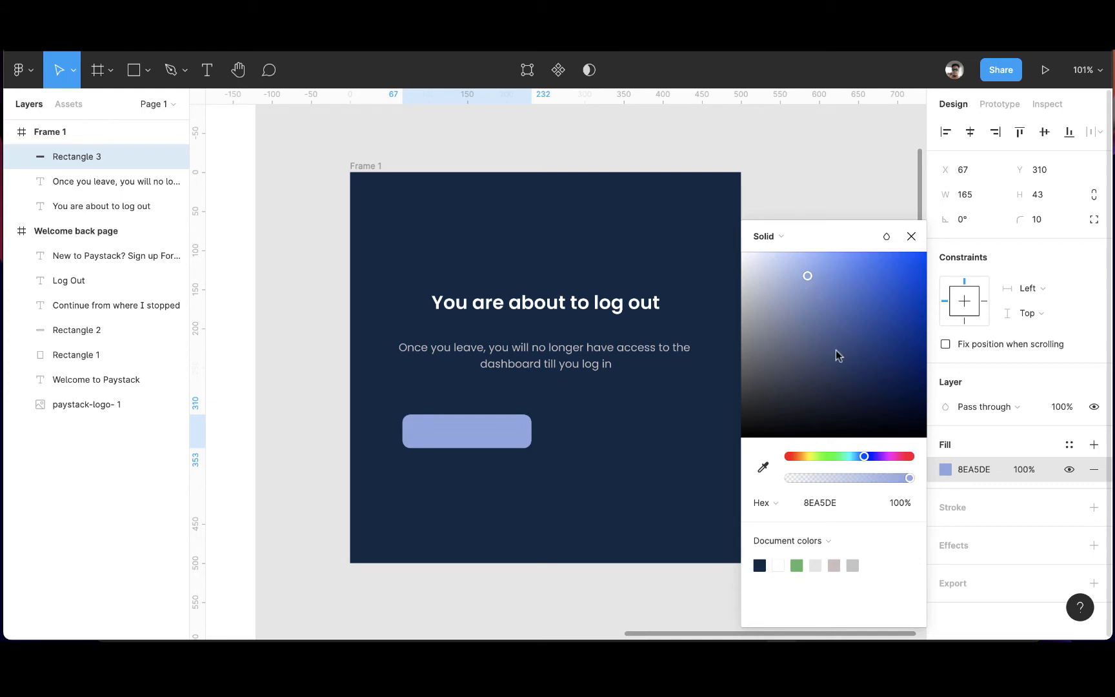
{"action": "left_click", "coordinate": [798, 564]}
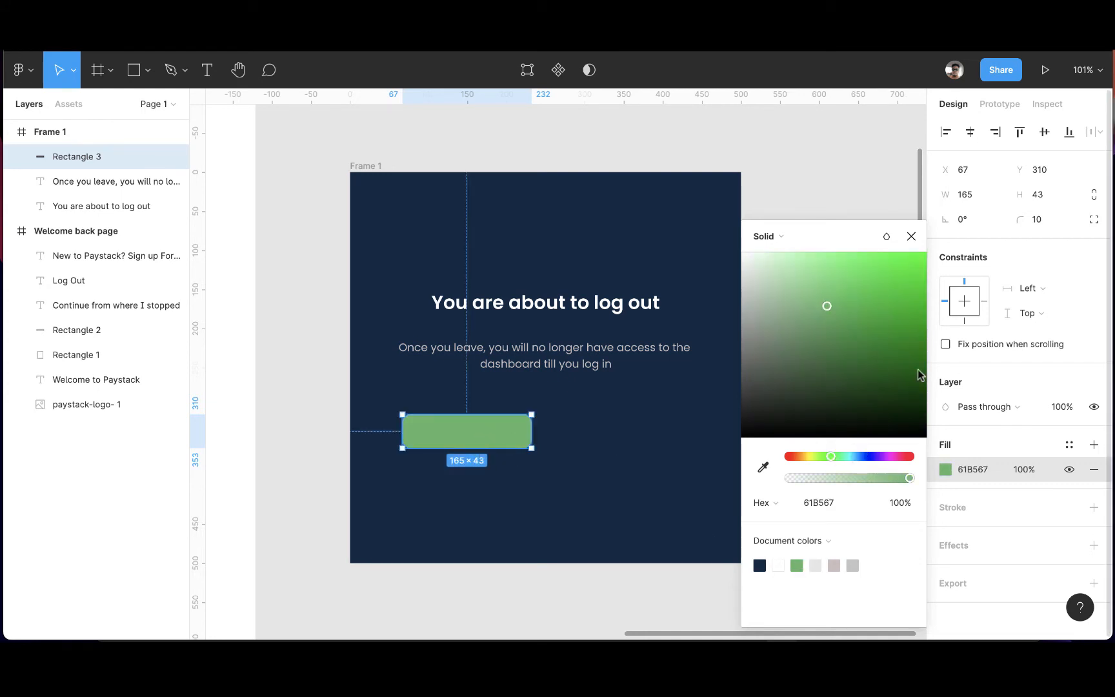
{"action": "left_click", "coordinate": [778, 565]}
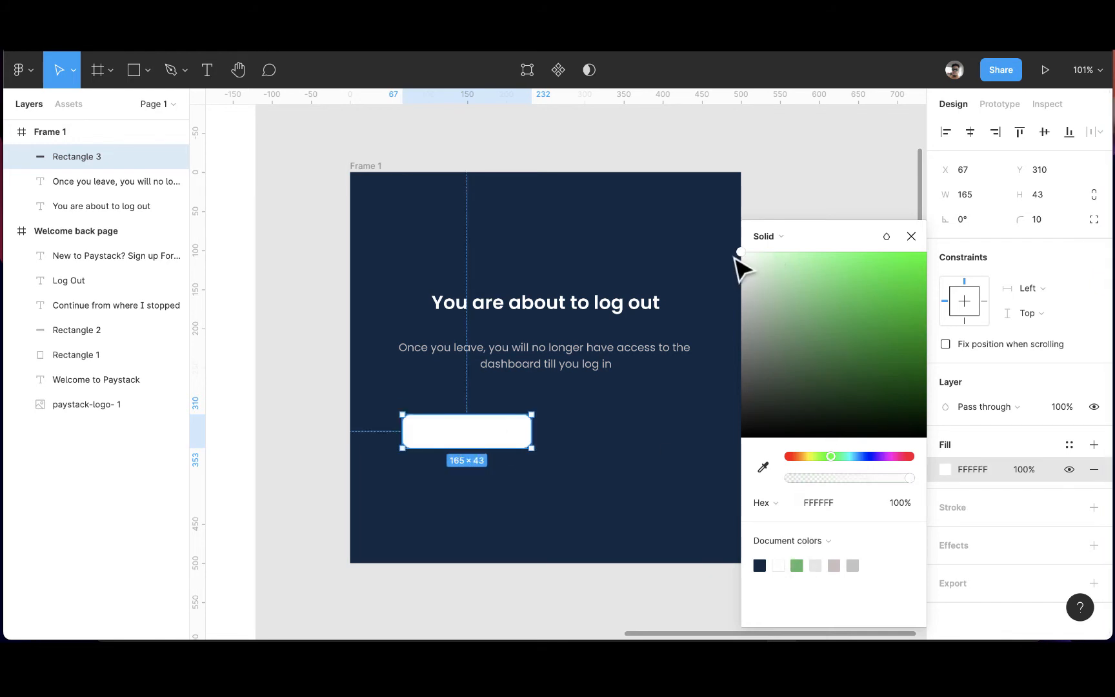
- Fill the button rectangle with grey B4B5B4 and centre the "No, cancel" text copied from the Convert Case page on it
{"action": "left_click_drag", "start_coordinate": [740, 255], "coordinate": [741, 309]}
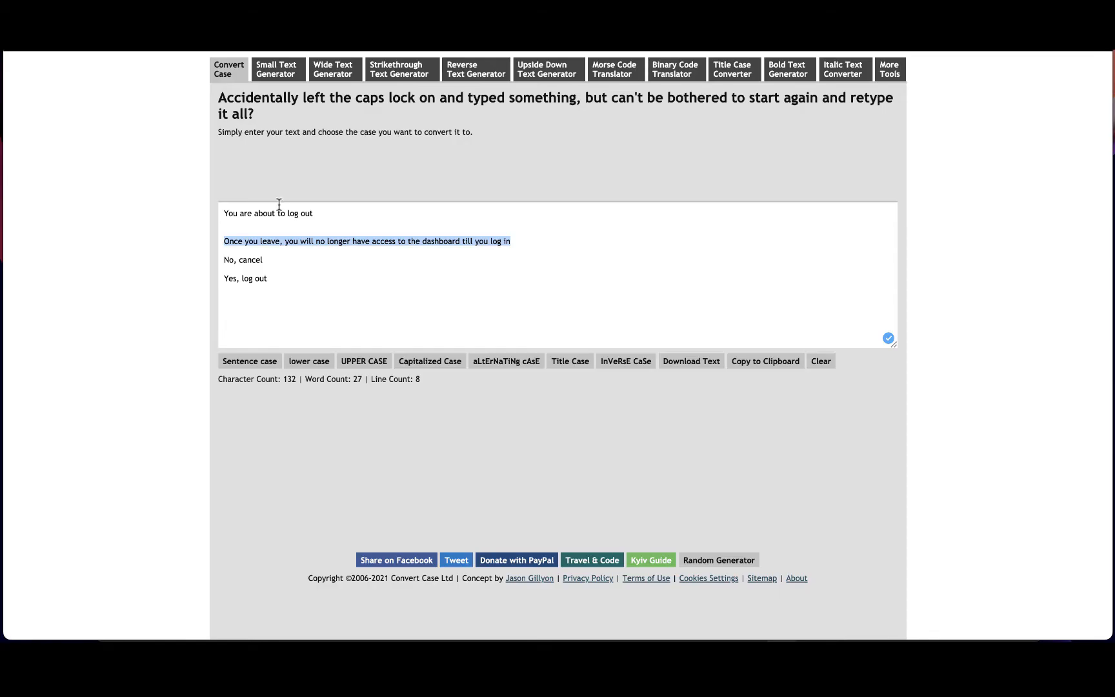
{"action": "left_click_drag", "start_coordinate": [268, 259], "coordinate": [172, 264]}
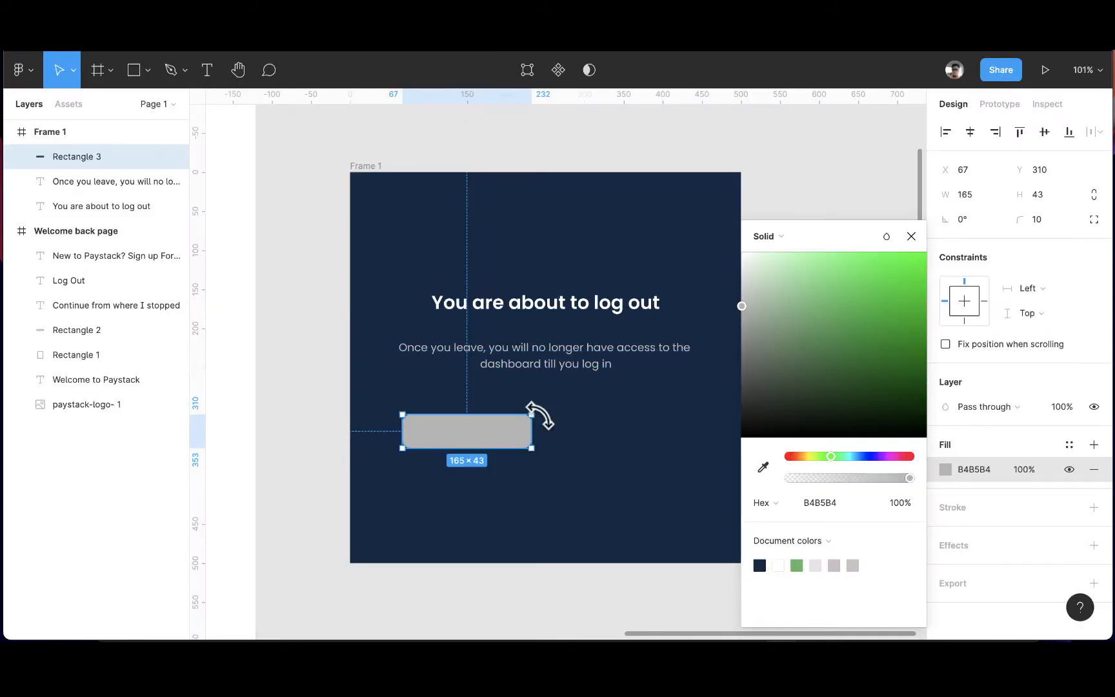
{"action": "key", "text": "ctrl+v"}
{"action": "left_click_drag", "start_coordinate": [567, 381], "coordinate": [468, 436]}
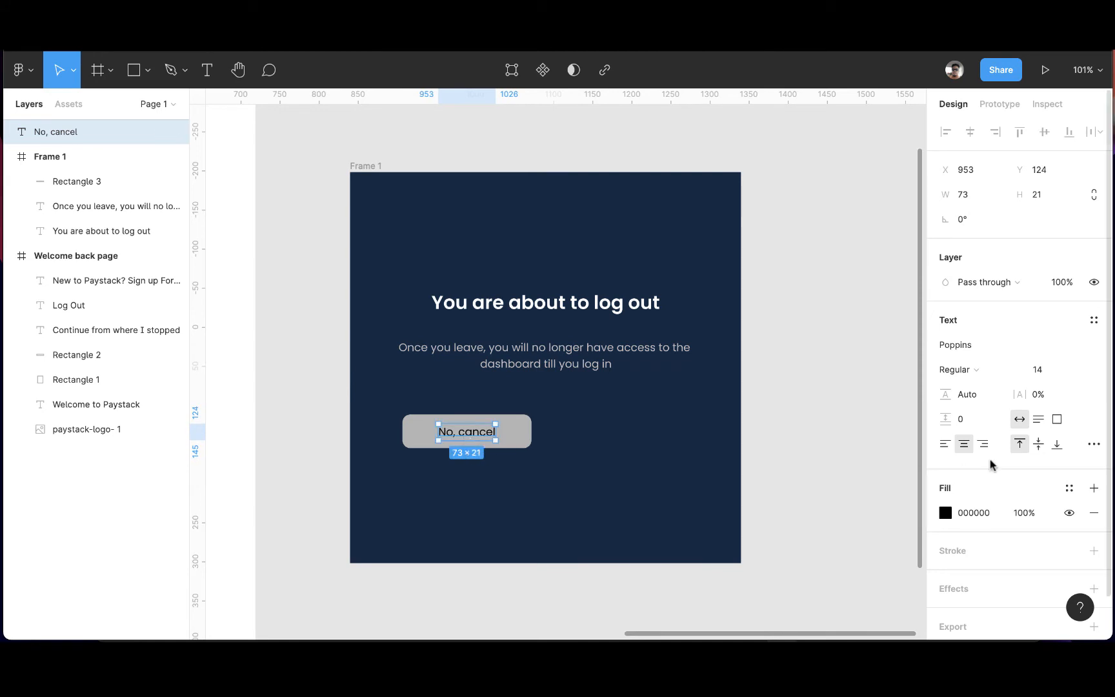
{"action": "left_click", "coordinate": [1071, 370]}
{"action": "left_click", "coordinate": [1070, 370]}
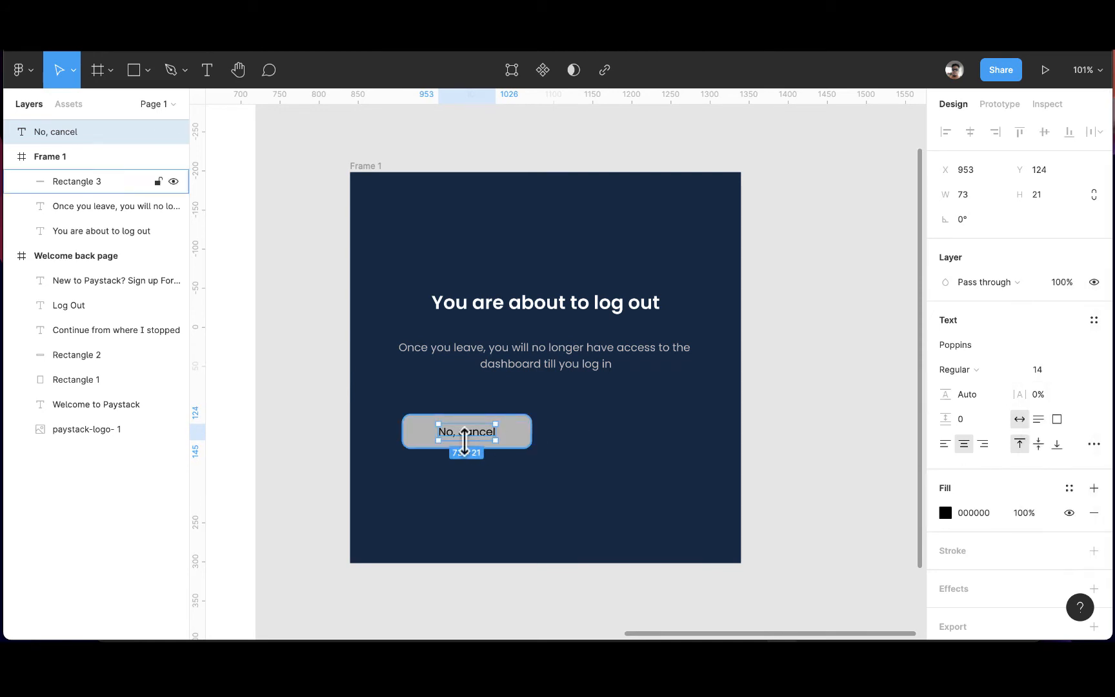
{"action": "left_click", "coordinate": [516, 441], "text": "shift"}
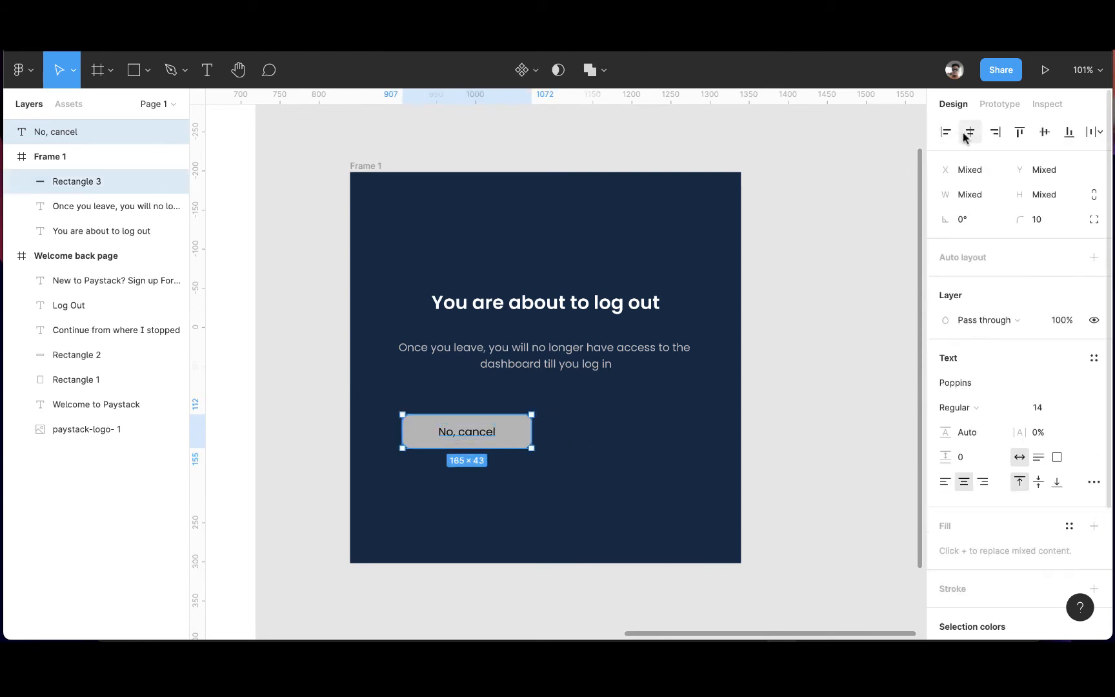
{"action": "left_click", "coordinate": [591, 412]}
- Change the "No, cancel" label's fill colour to white FFFFFF
{"action": "left_click", "coordinate": [482, 436]}
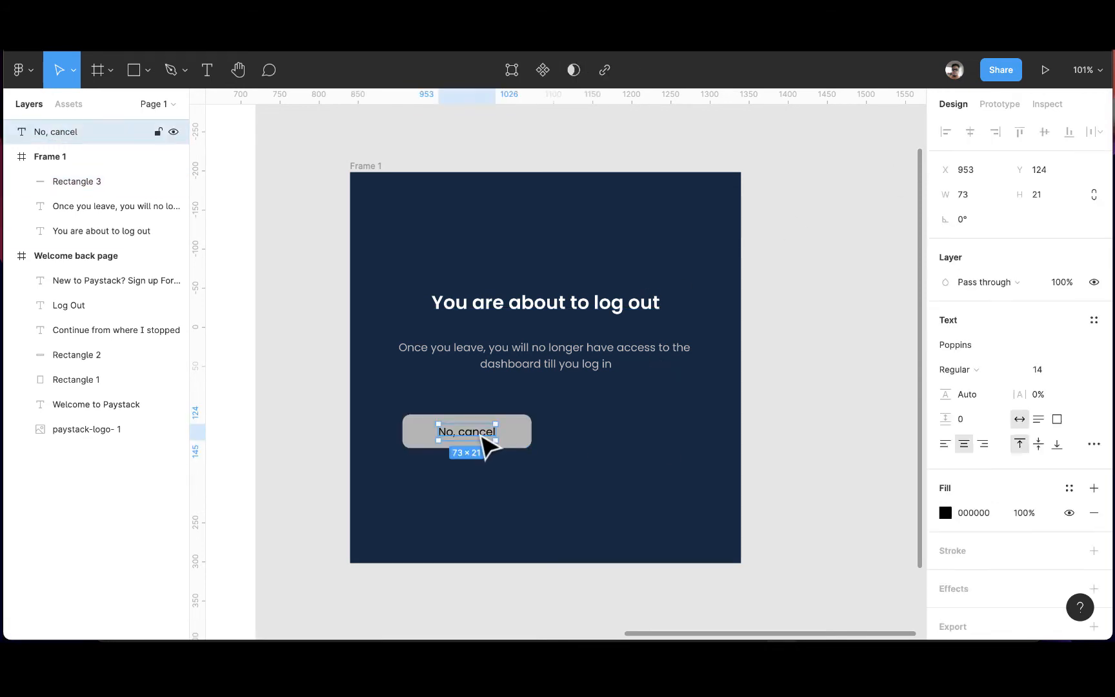
{"action": "left_click", "coordinate": [945, 512]}
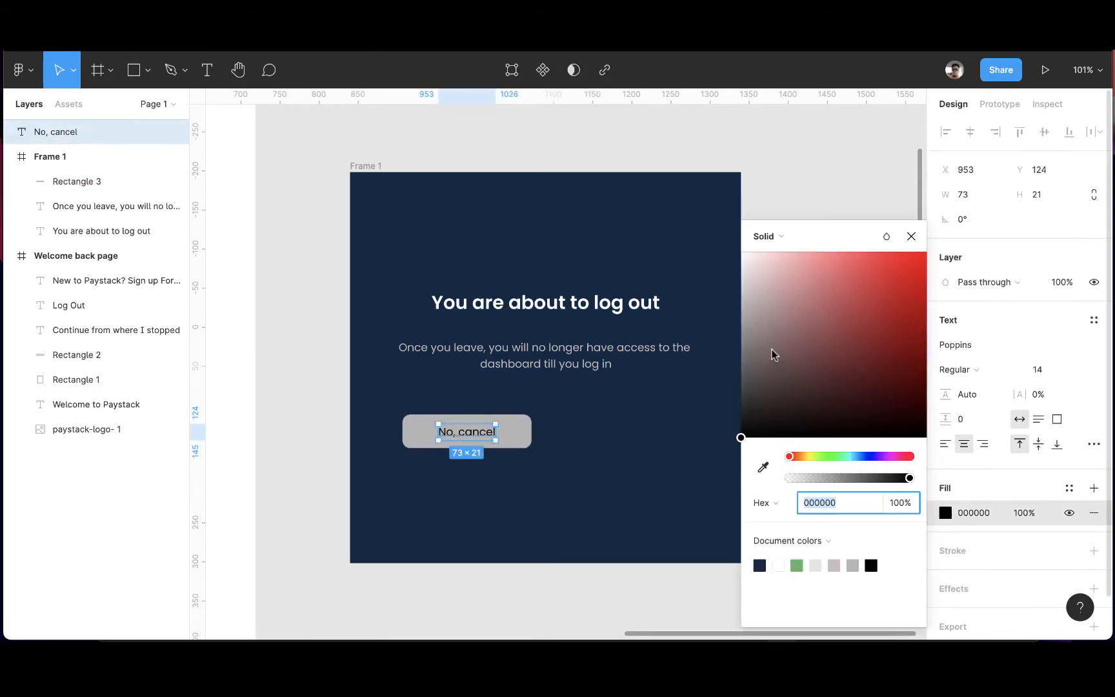
{"action": "left_click_drag", "start_coordinate": [772, 354], "coordinate": [739, 252]}
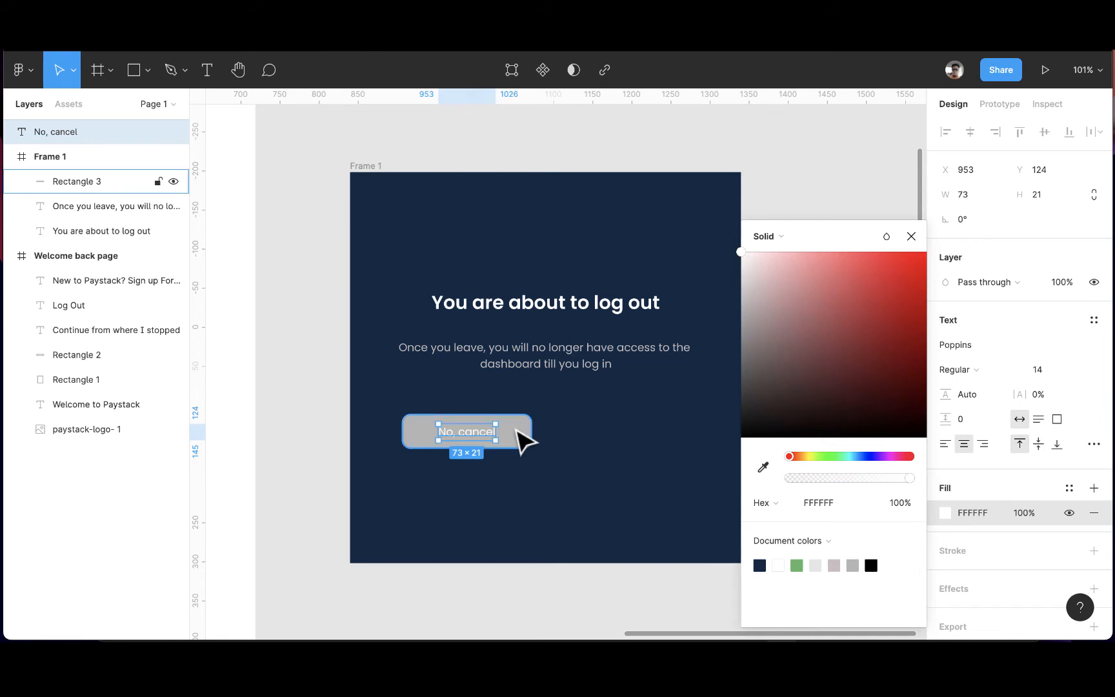
{"action": "left_click", "coordinate": [522, 441]}
{"action": "left_click", "coordinate": [385, 406]}
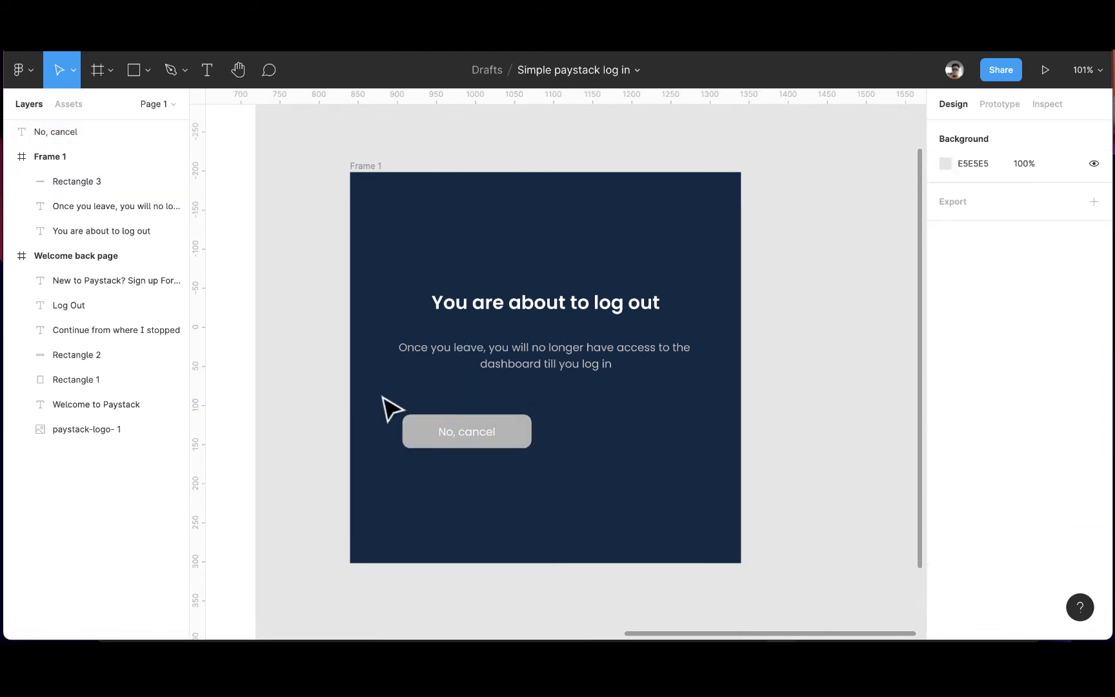
{"action": "left_click", "coordinate": [479, 440]}
{"action": "left_click", "coordinate": [515, 438], "text": "shift"}
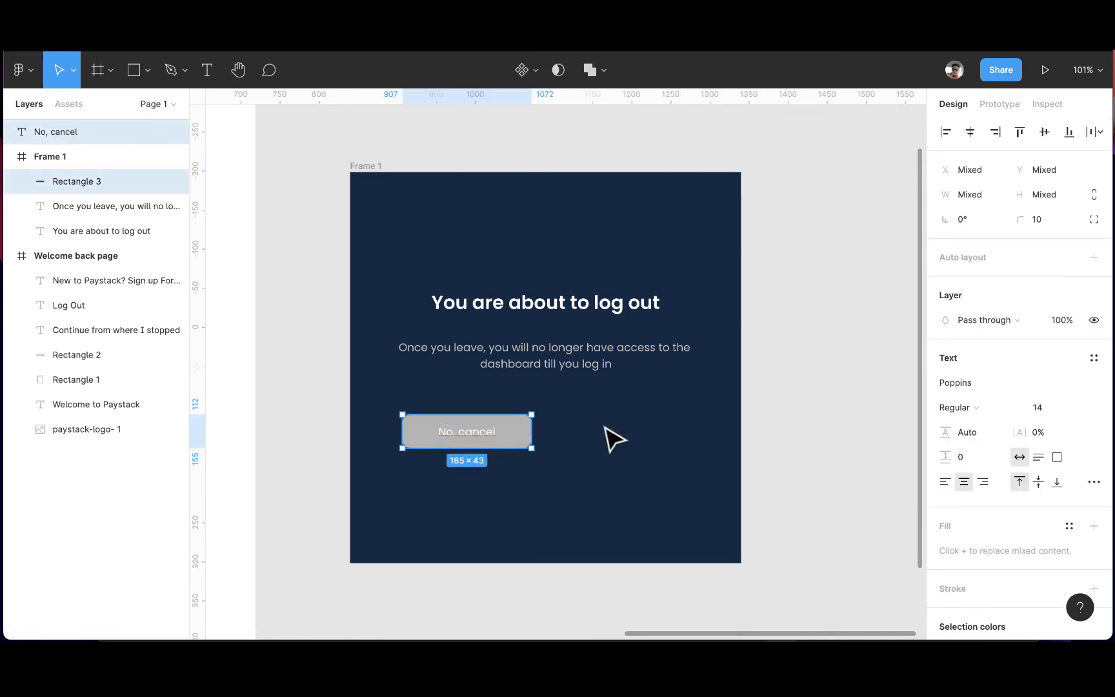
{"action": "left_click", "coordinate": [792, 403]}
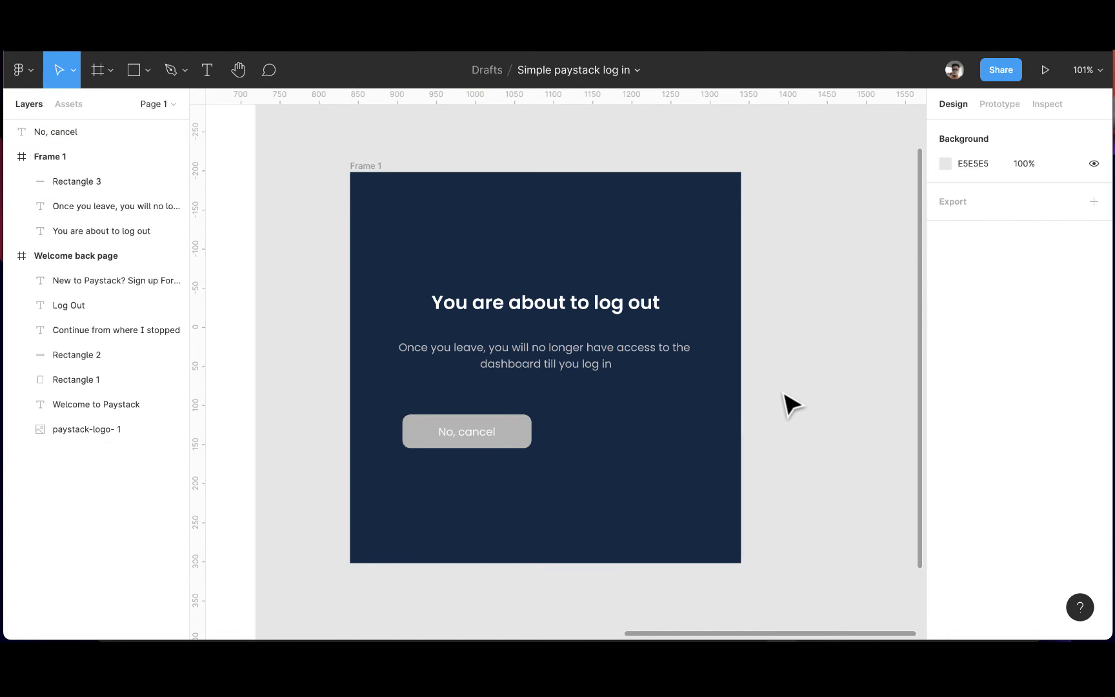
{"action": "left_click", "coordinate": [479, 431]}
{"action": "left_click", "coordinate": [527, 436], "text": "shift"}
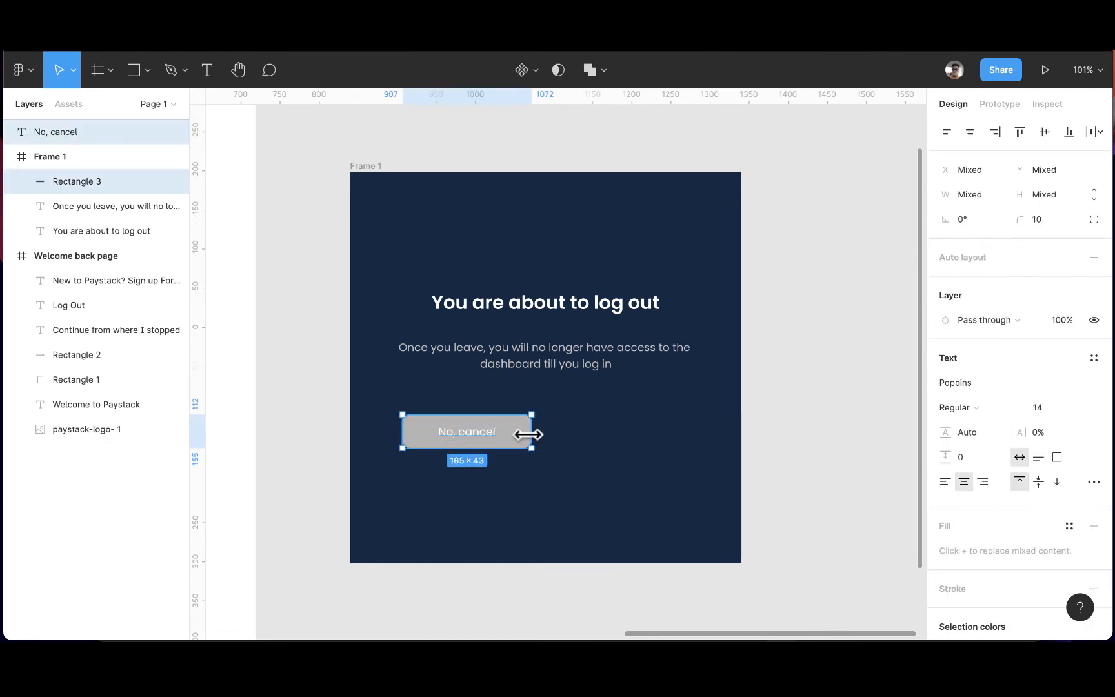
{"action": "left_click", "coordinate": [791, 442]}
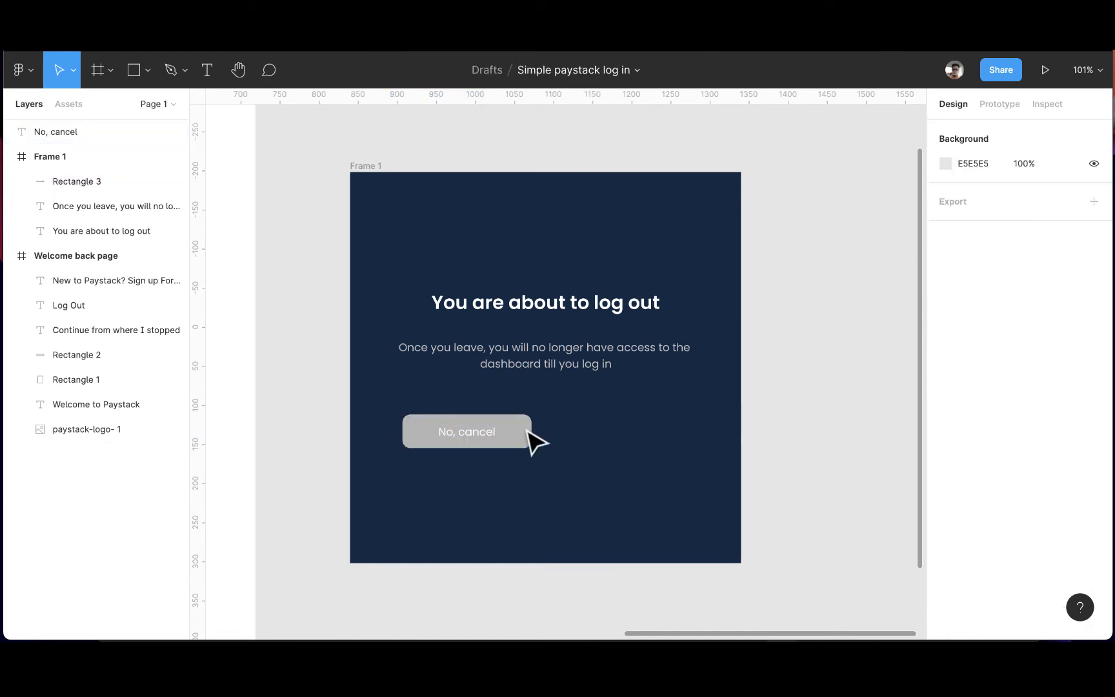
{"action": "left_click", "coordinate": [490, 433]}
{"action": "left_click", "coordinate": [545, 445]}
{"action": "left_click", "coordinate": [488, 436]}
{"action": "left_click", "coordinate": [522, 443], "text": "shift"}
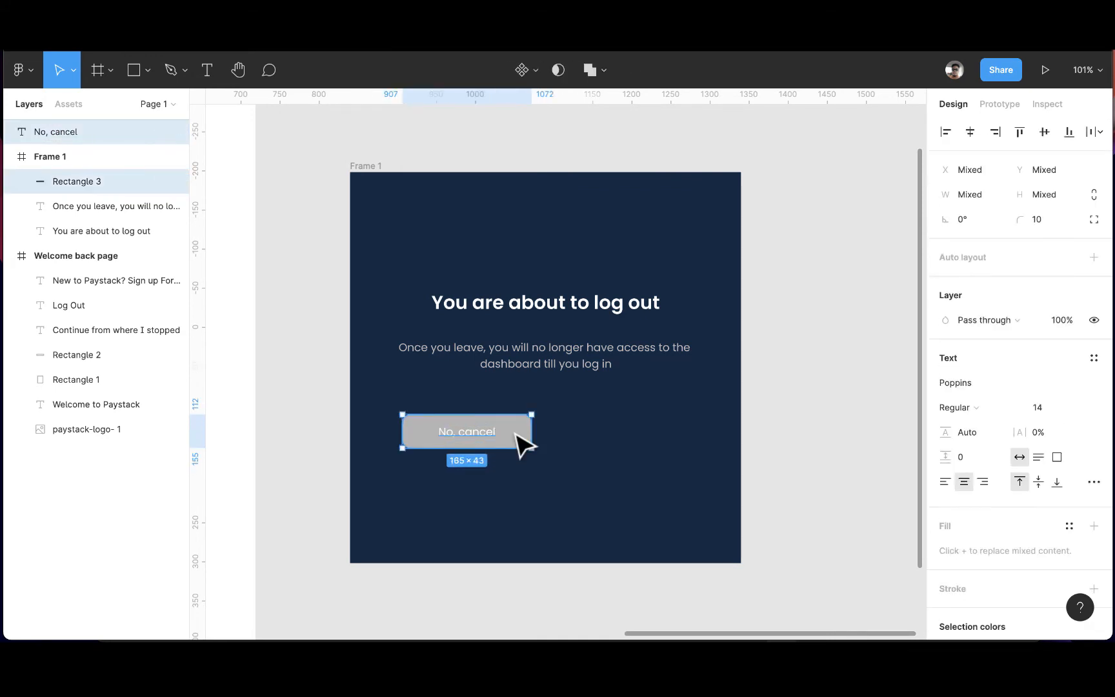
{"action": "left_click", "coordinate": [581, 444]}
- Add a drop shadow with a blur of 16 to the grey button rectangle behind the "No, cancel" label
{"action": "left_click", "coordinate": [531, 435]}
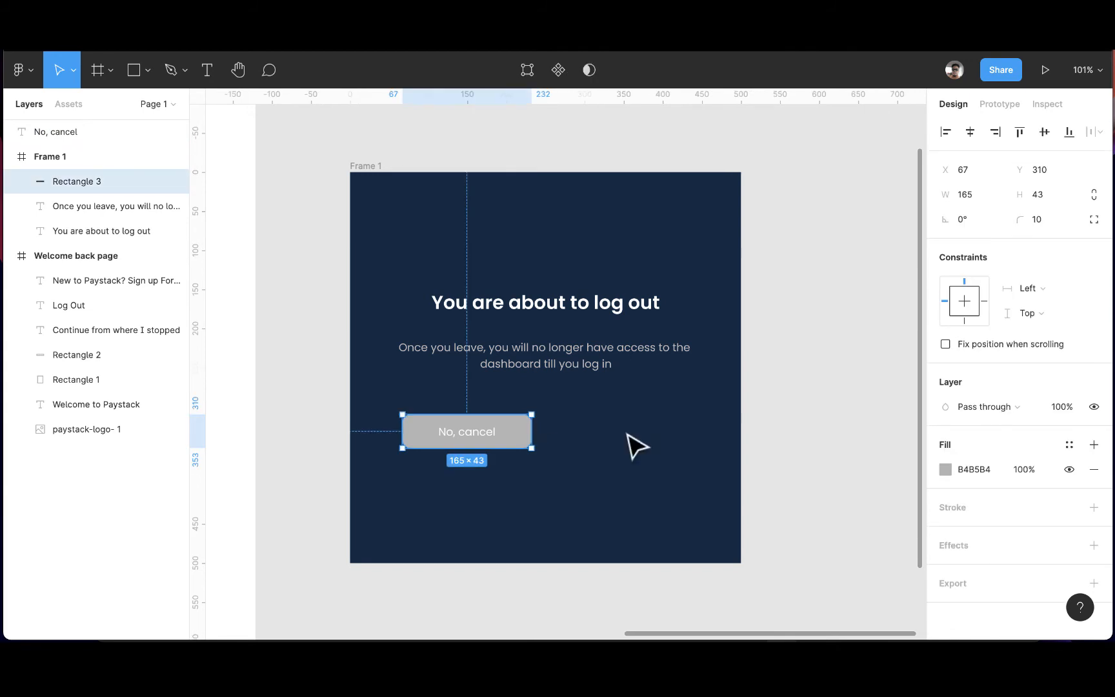
{"action": "left_click", "coordinate": [944, 470]}
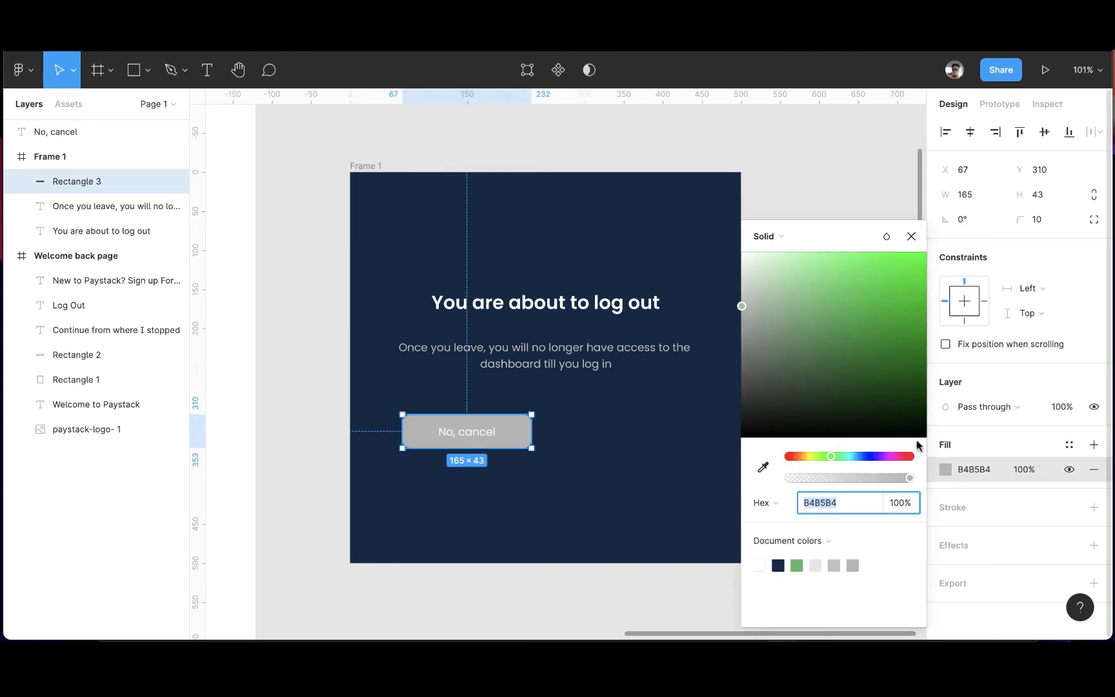
{"action": "left_click", "coordinate": [965, 540]}
{"action": "left_click", "coordinate": [957, 546]}
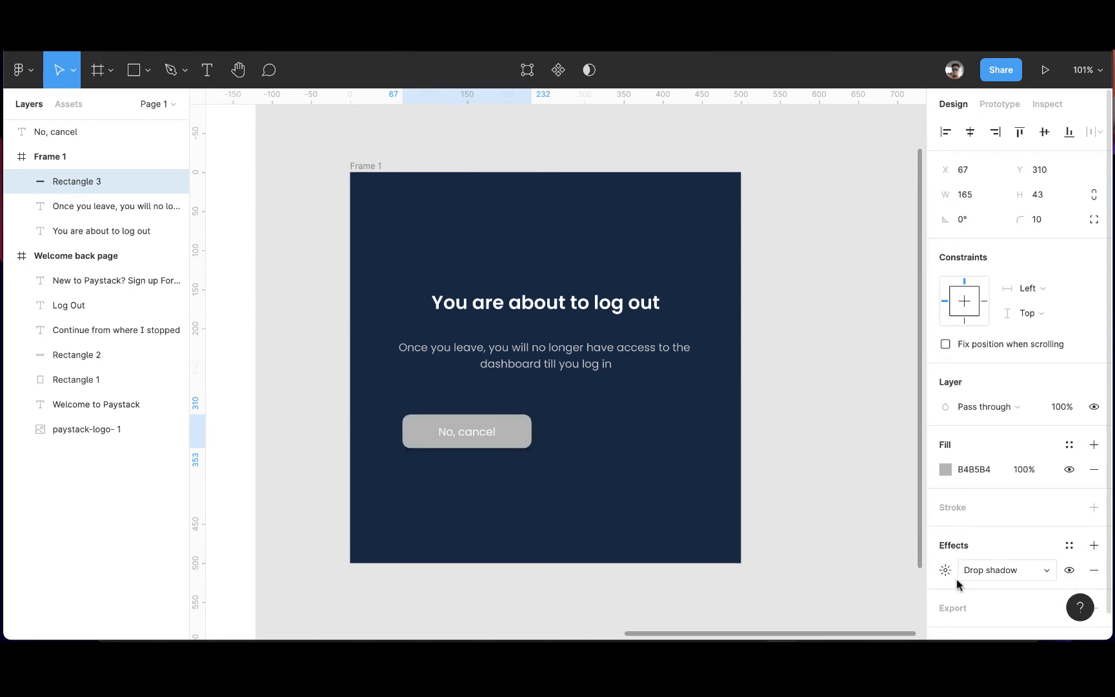
{"action": "left_click", "coordinate": [945, 570]}
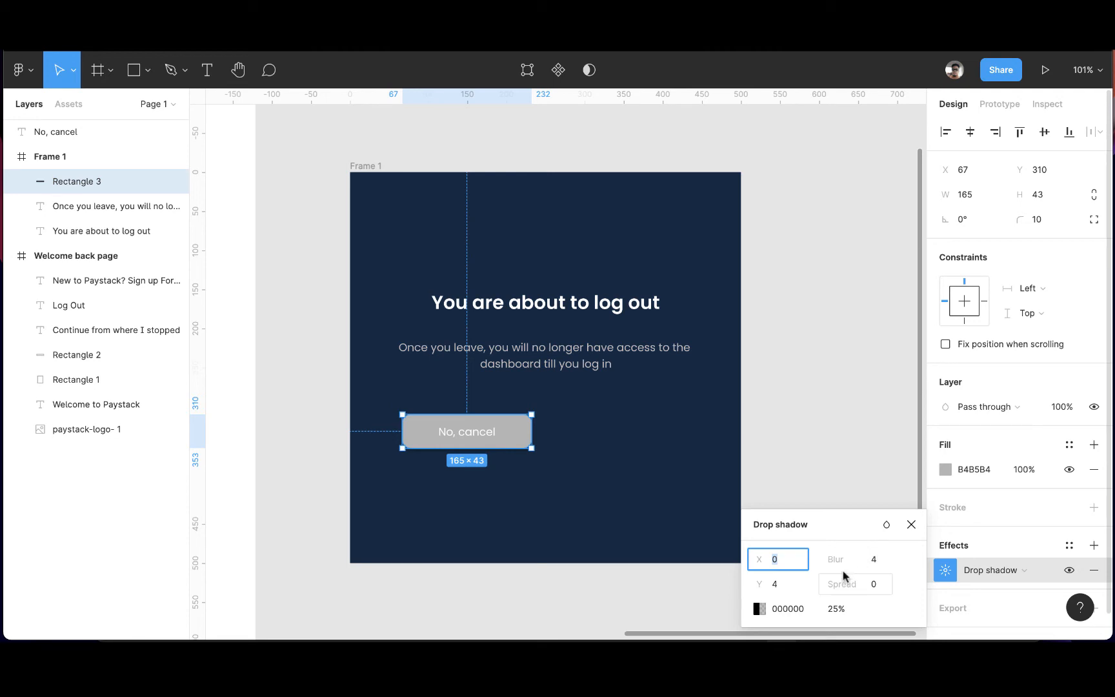
{"action": "left_click", "coordinate": [879, 560]}
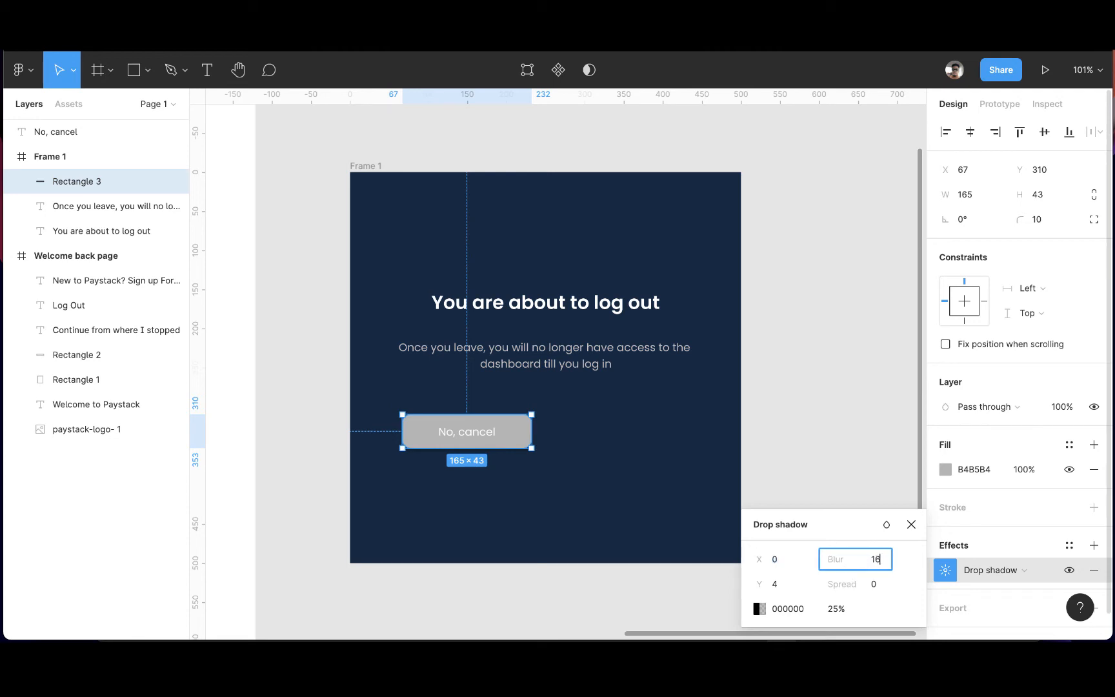
{"action": "key", "text": "Return"}
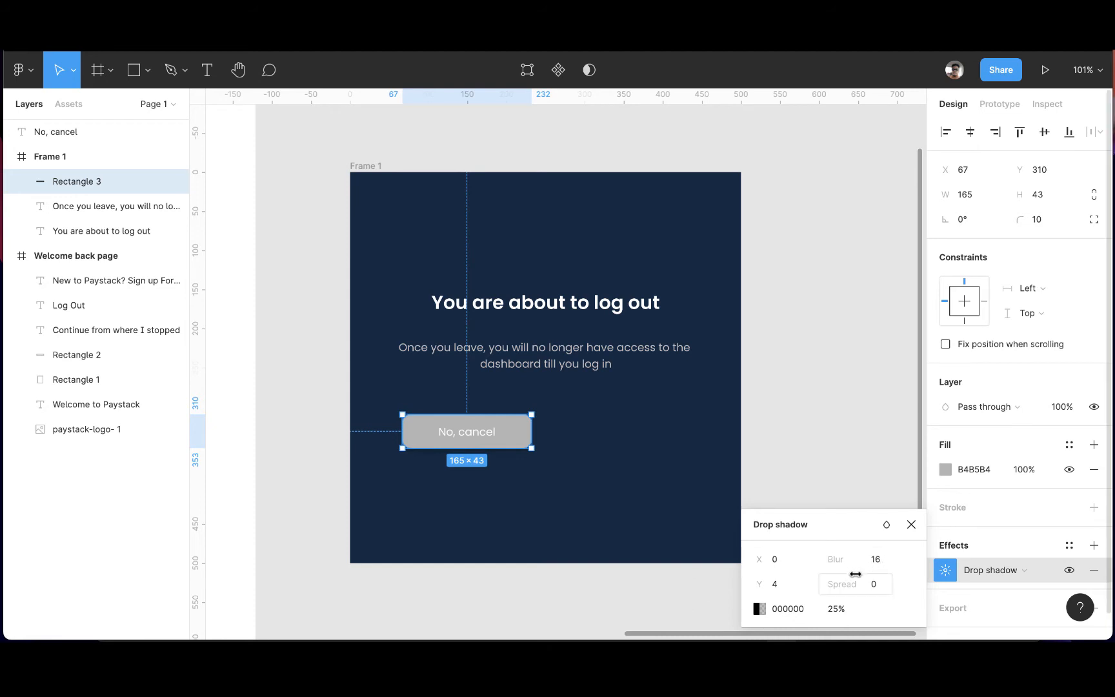
- Set the button's drop shadow colour to DAD3D3
{"action": "left_click", "coordinate": [758, 608]}
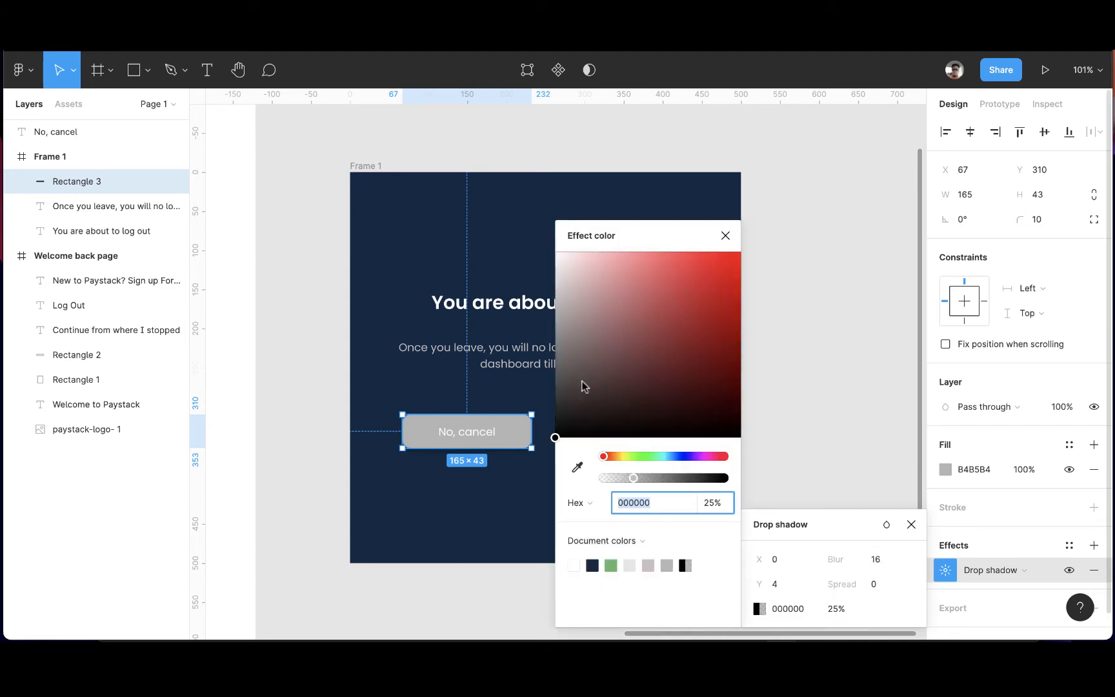
{"action": "left_click_drag", "start_coordinate": [584, 386], "coordinate": [561, 279]}
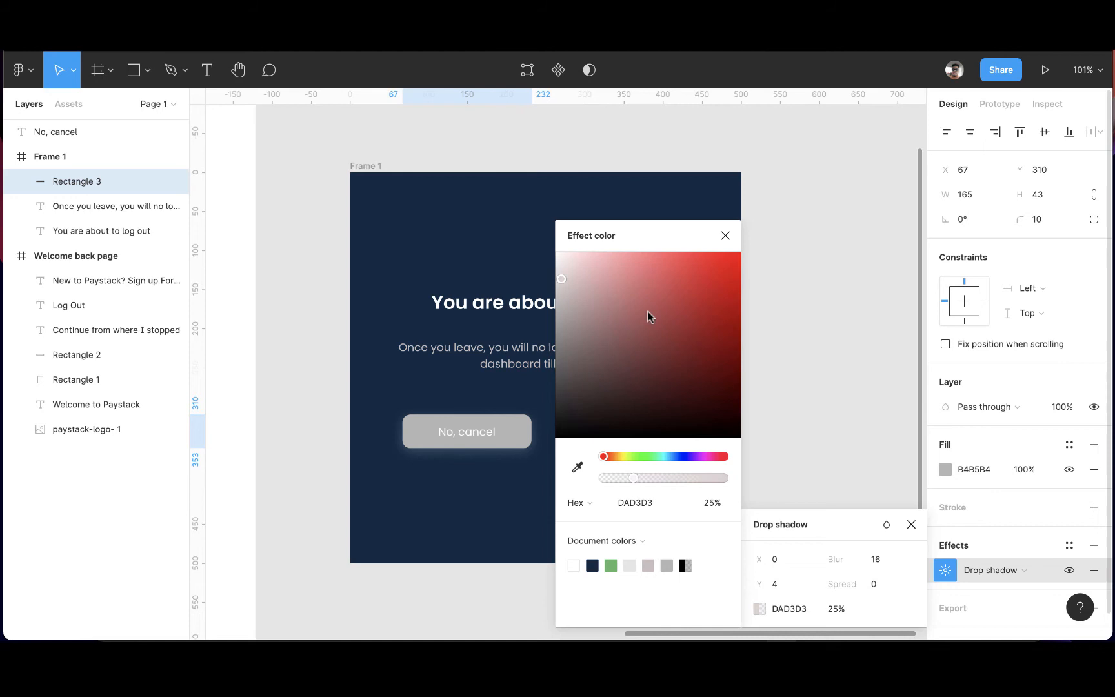
{"action": "left_click", "coordinate": [724, 236]}
{"action": "left_click_drag", "start_coordinate": [849, 591], "coordinate": [851, 591]}
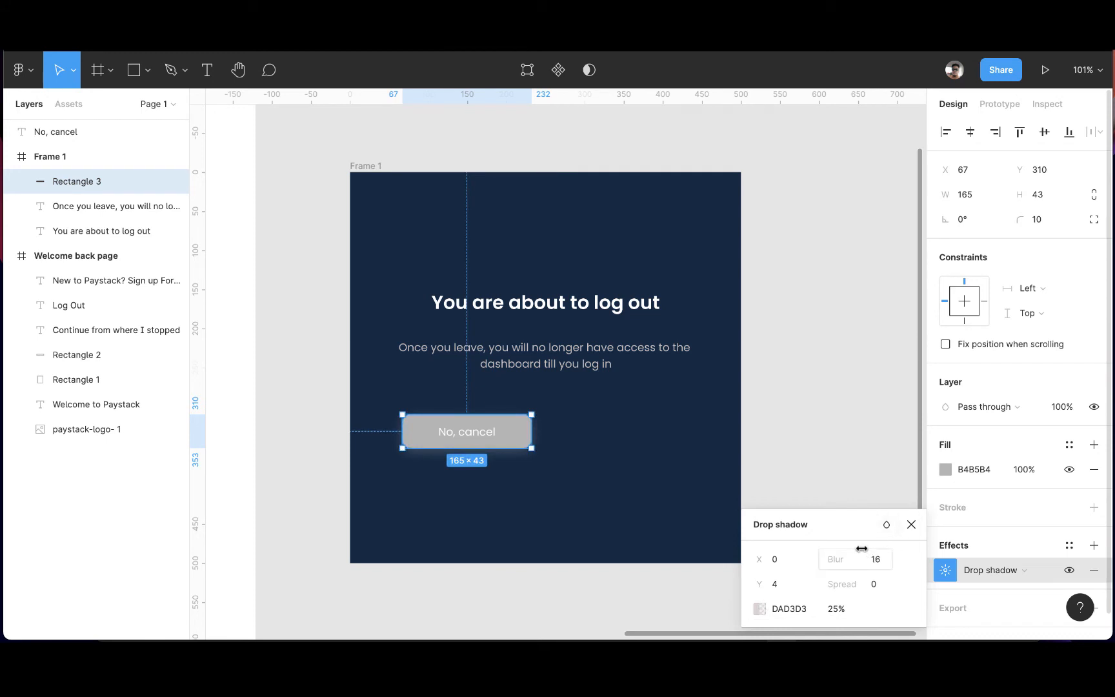
- Try a blur of 19 on the button's drop shadow and reduce it to 18
{"action": "left_click_drag", "start_coordinate": [861, 549], "coordinate": [909, 547]}
{"action": "left_click", "coordinate": [755, 464]}
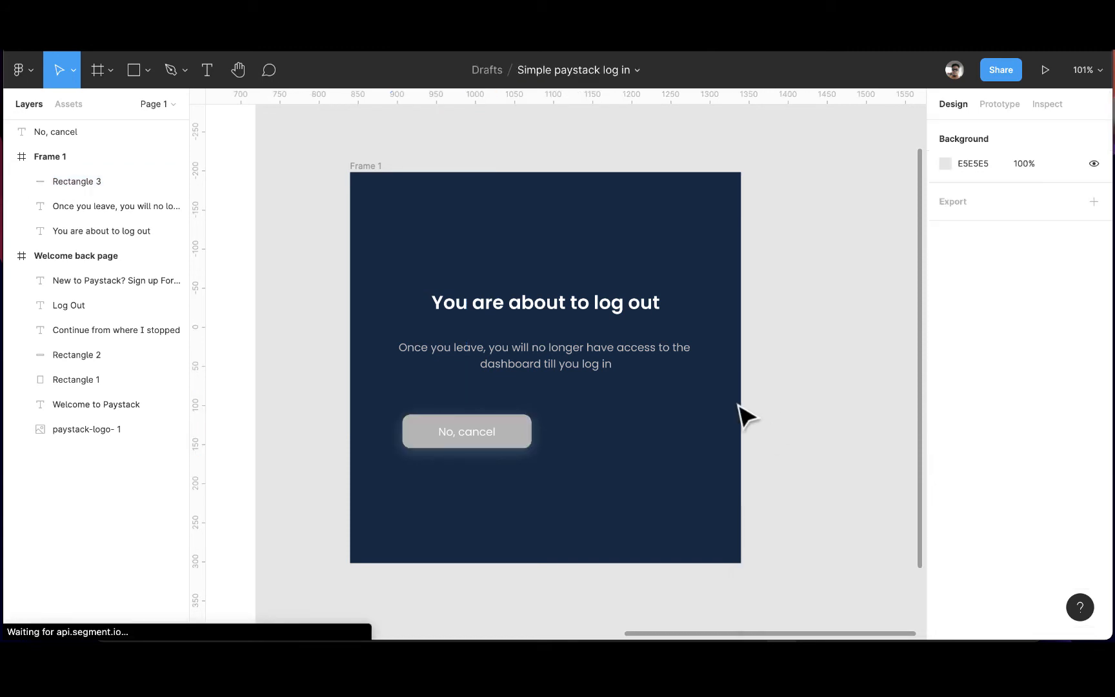
{"action": "left_click", "coordinate": [534, 444]}
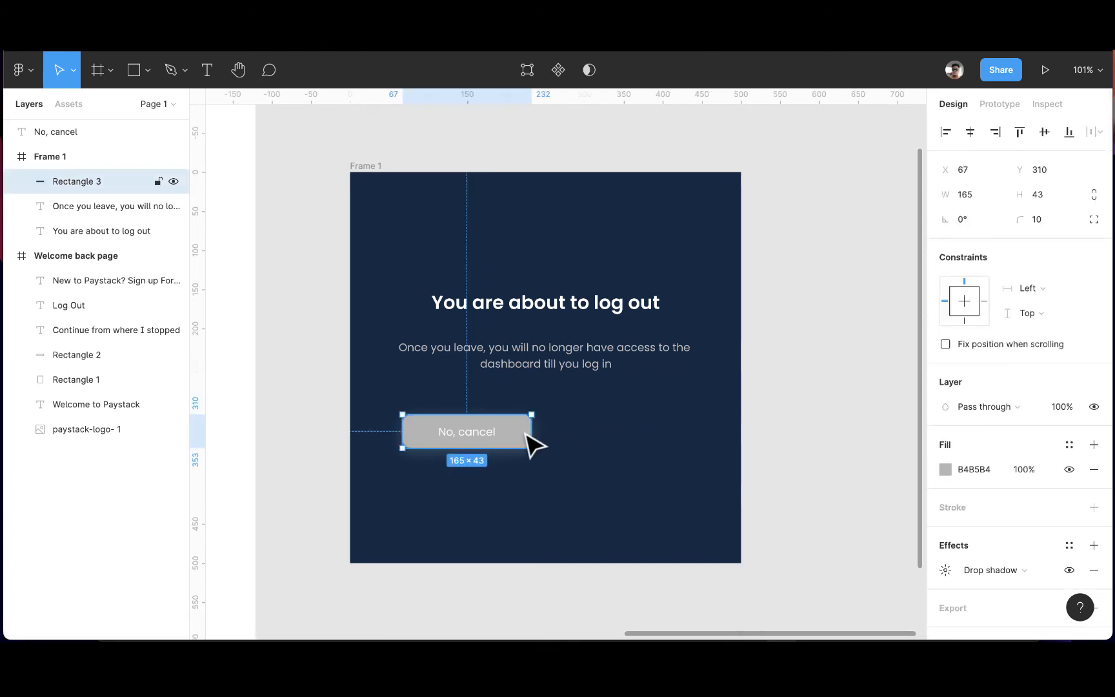
{"action": "left_click", "coordinate": [945, 570]}
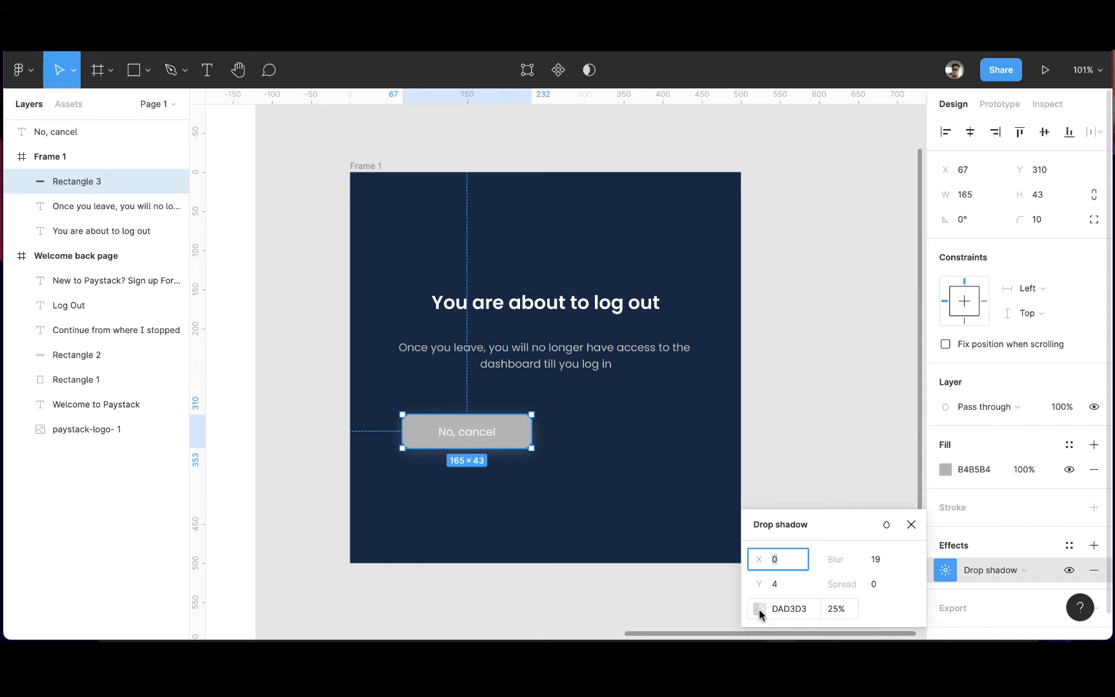
{"action": "left_click", "coordinate": [863, 547]}
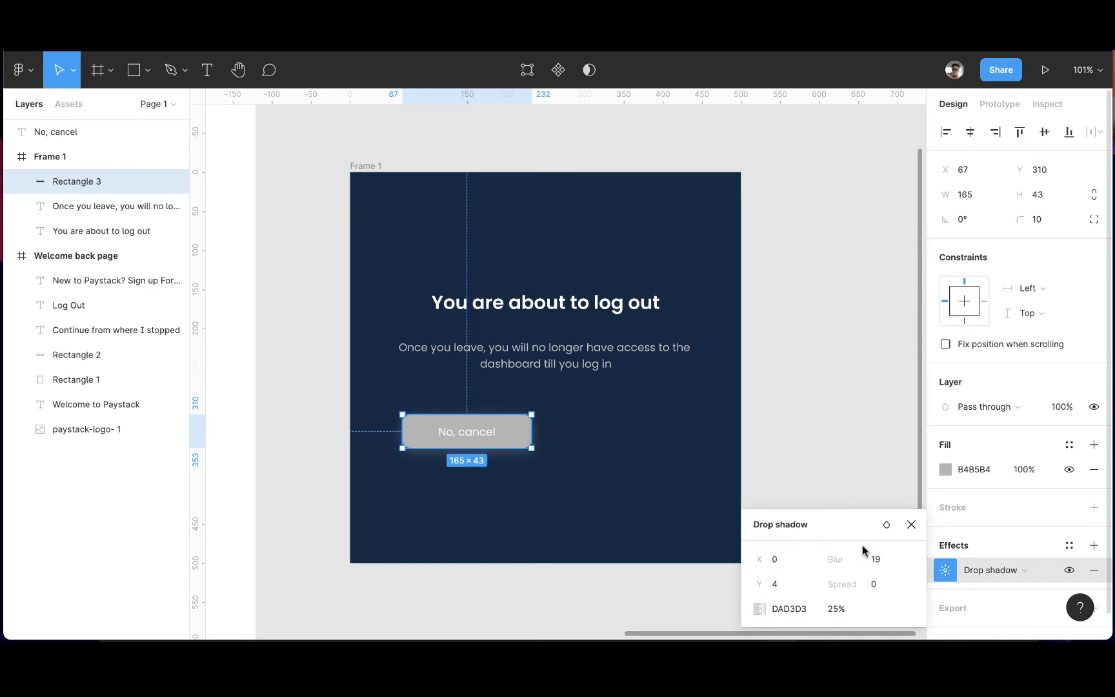
{"action": "left_click_drag", "start_coordinate": [855, 551], "coordinate": [845, 550]}
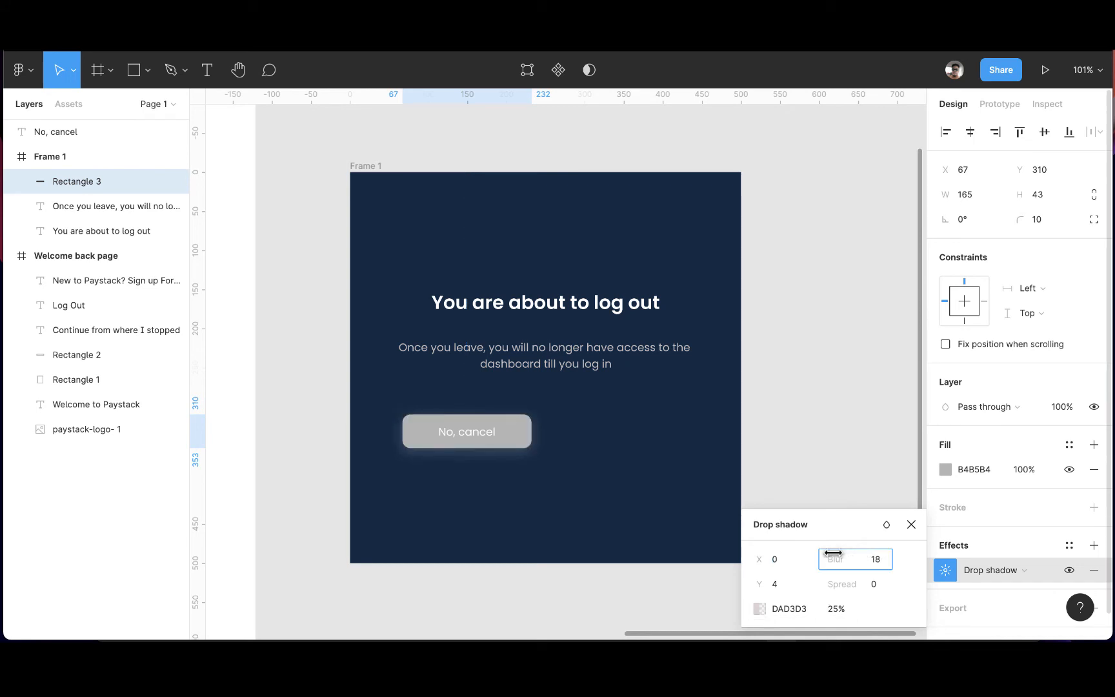
{"action": "left_click", "coordinate": [846, 473]}
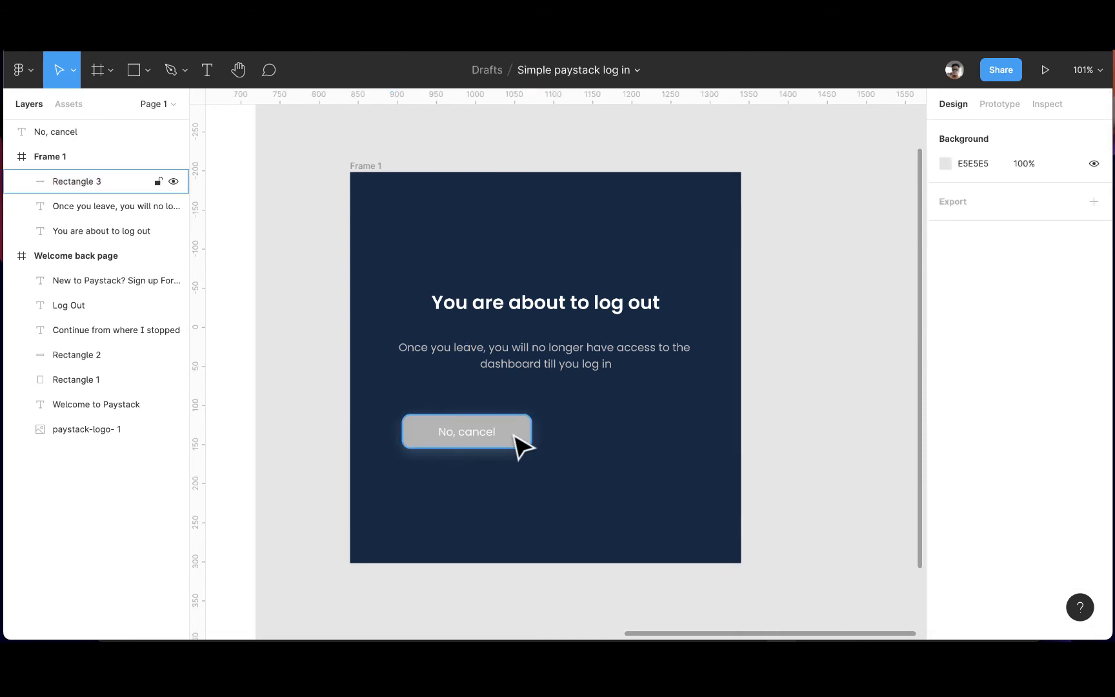
- Duplicate the grey button together with its "No, cancel" label to the right of the original, leaving a gap of about 18
{"action": "left_click", "coordinate": [485, 435]}
{"action": "key", "text": "alt"}
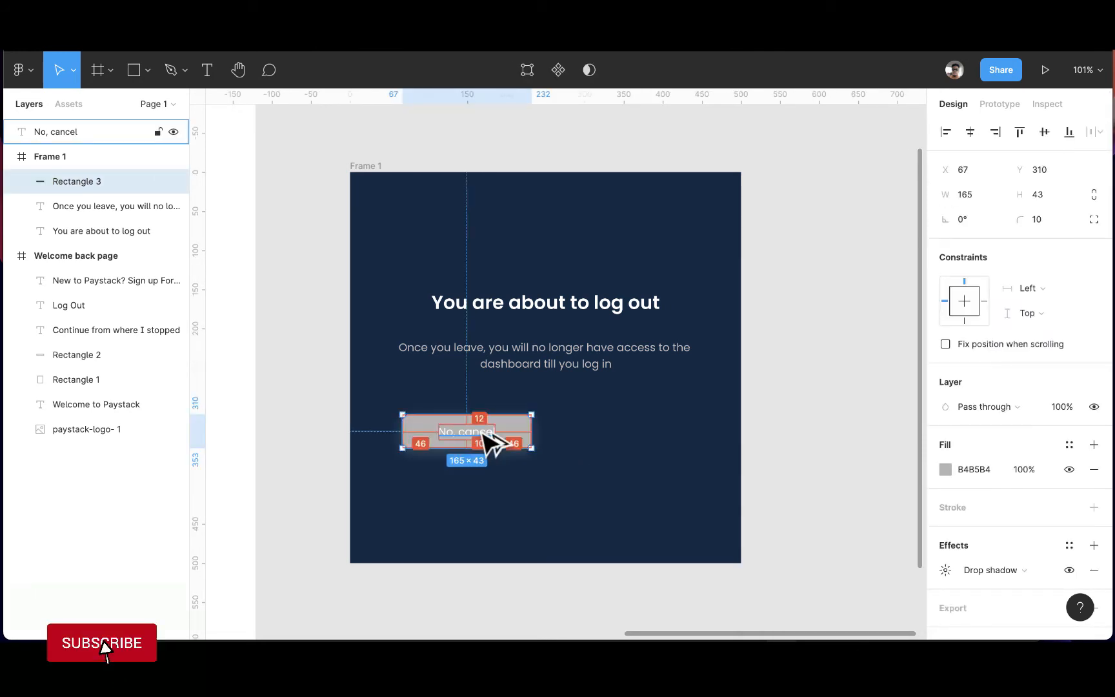
{"action": "left_click", "coordinate": [577, 426]}
{"action": "left_click", "coordinate": [483, 437]}
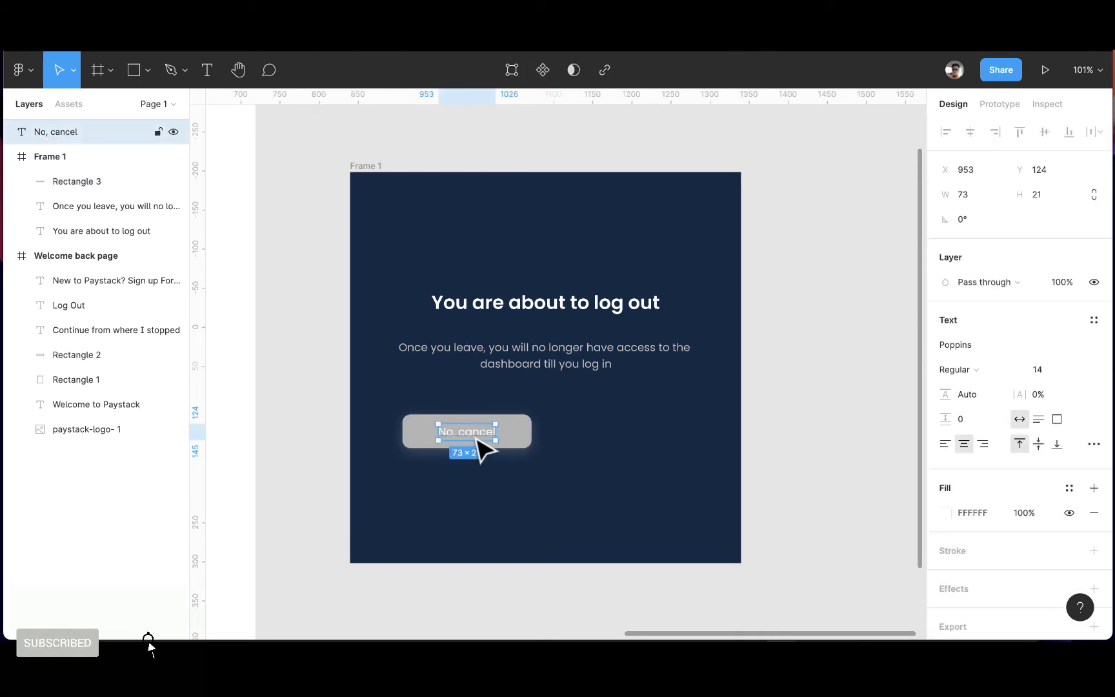
{"action": "left_click", "coordinate": [520, 437], "text": "shift"}
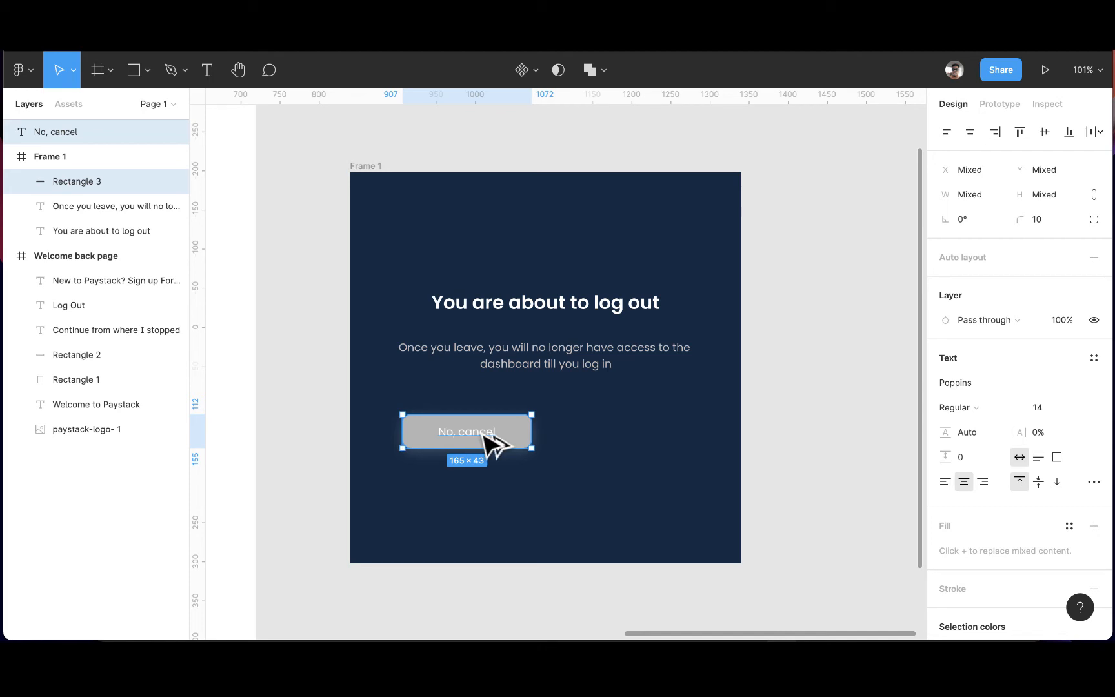
{"action": "left_click_drag", "start_coordinate": [484, 433], "coordinate": [627, 434]}
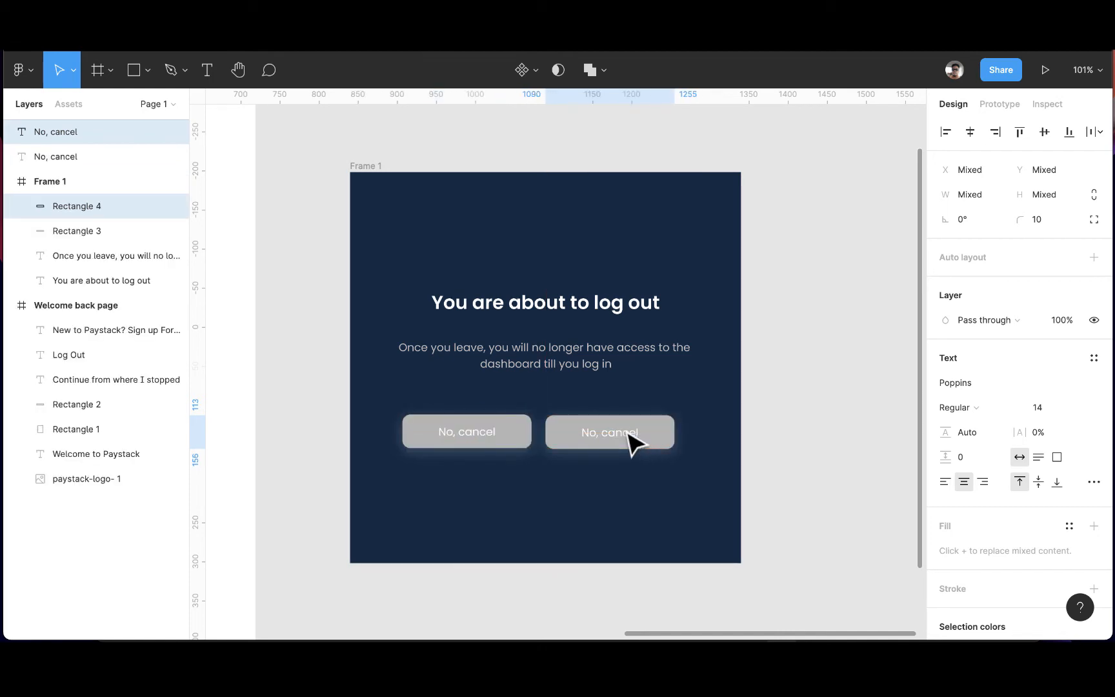
{"action": "left_click", "coordinate": [808, 398]}
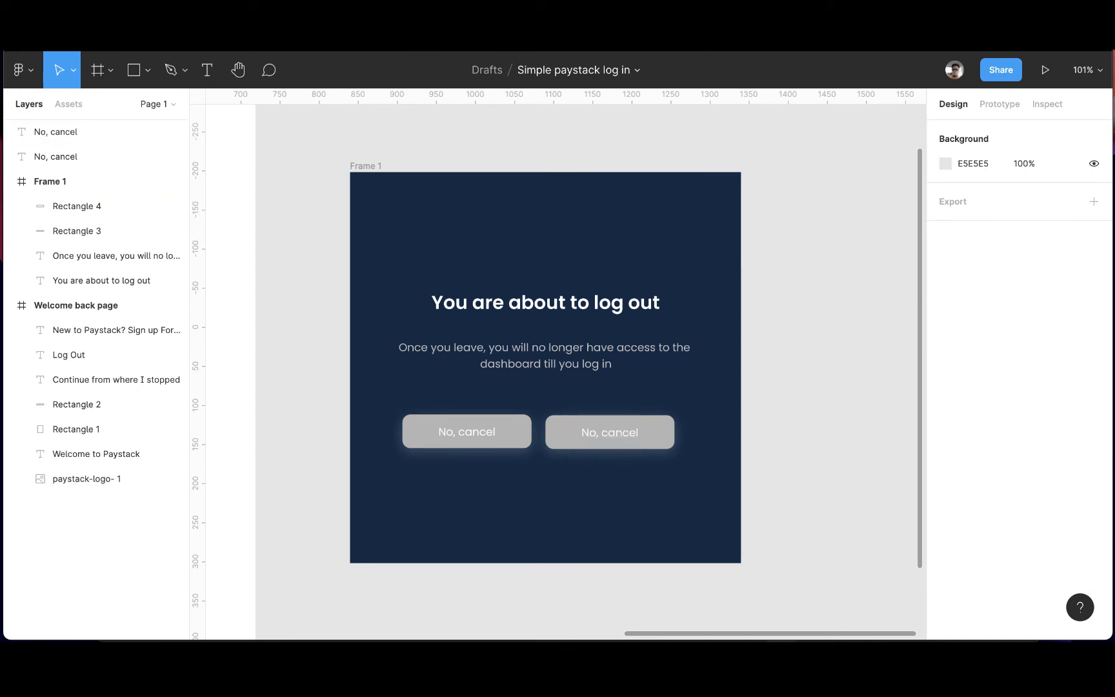
- Copy "Yes, log out" from the Convert Case web page and replace the duplicated "No, cancel" label in Figma with it
{"action": "key", "text": "ctrl+Tab"}
{"action": "left_click_drag", "start_coordinate": [270, 277], "coordinate": [193, 281]}
{"action": "key", "text": "ctrl+c"}
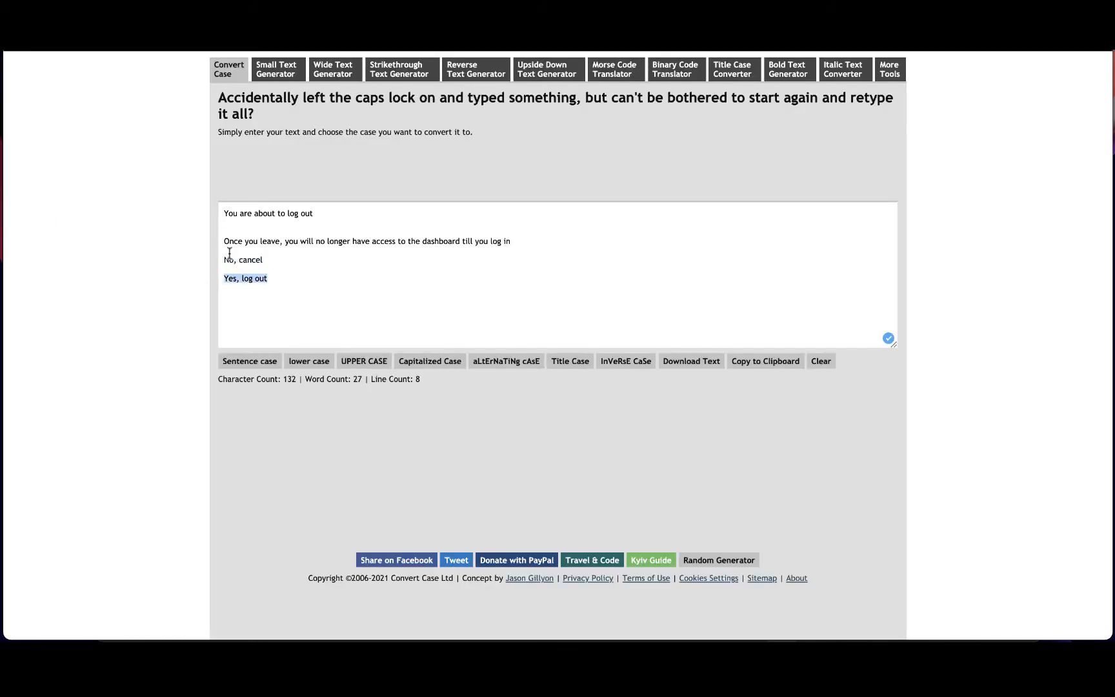
{"action": "key", "text": "ctrl+Tab"}
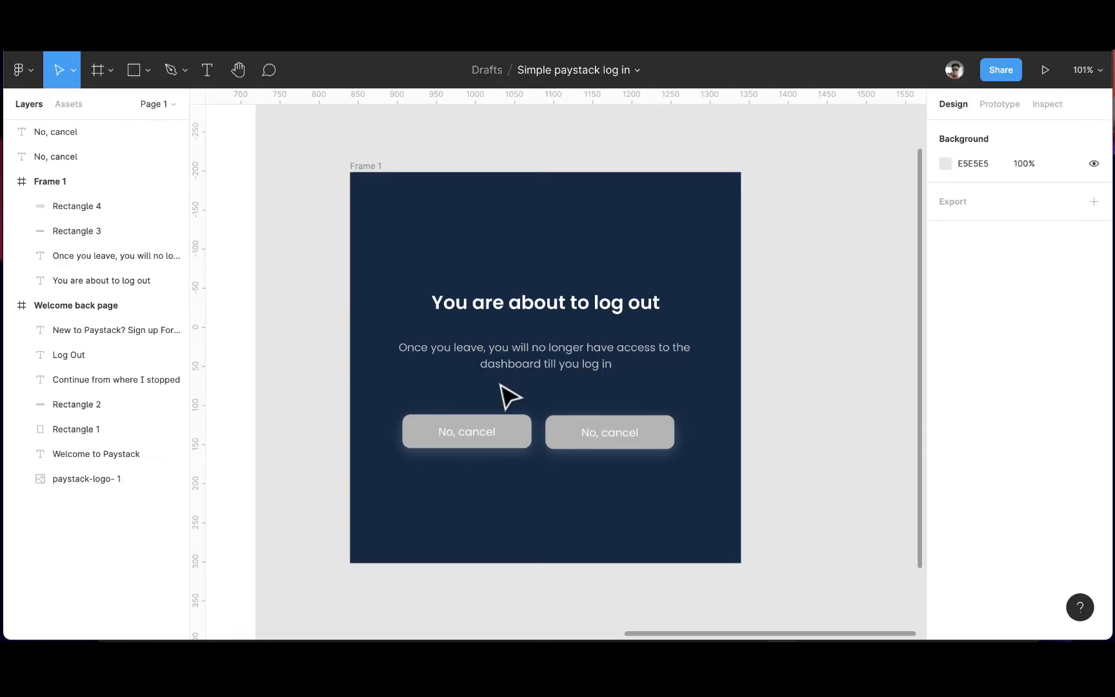
{"action": "double_click", "coordinate": [596, 433]}
{"action": "key", "text": "ctrl+v"}
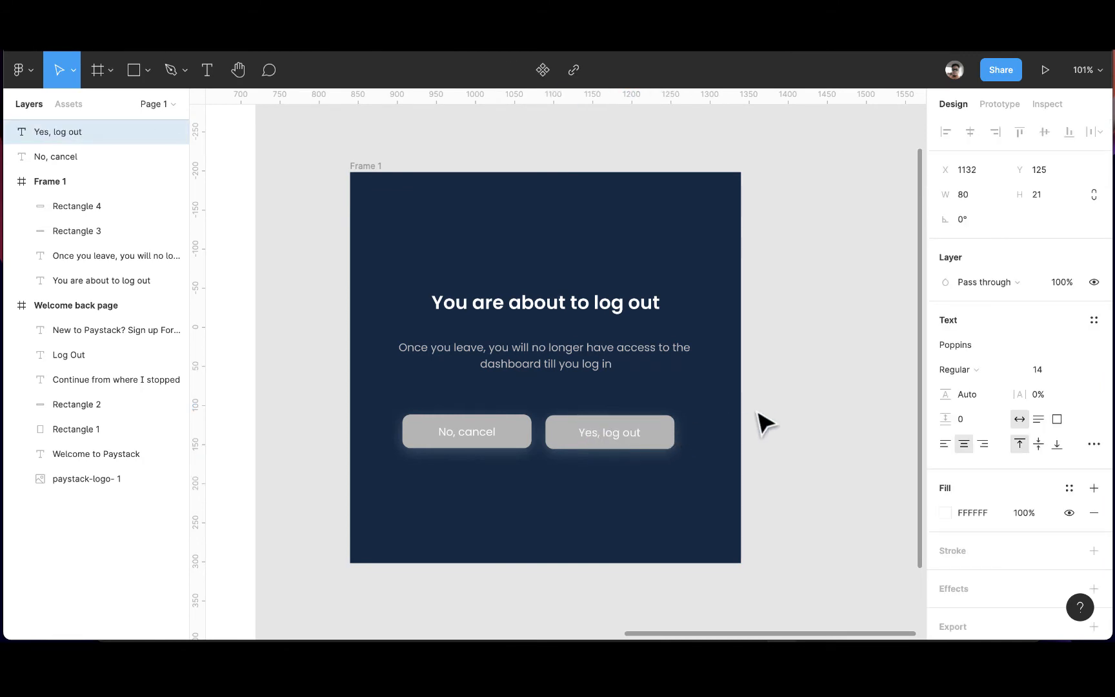
{"action": "key", "text": "Escape"}
- Change the fill of the rectangle behind the "Yes, log out" label to the document's green, 61B567
{"action": "left_click", "coordinate": [668, 444]}
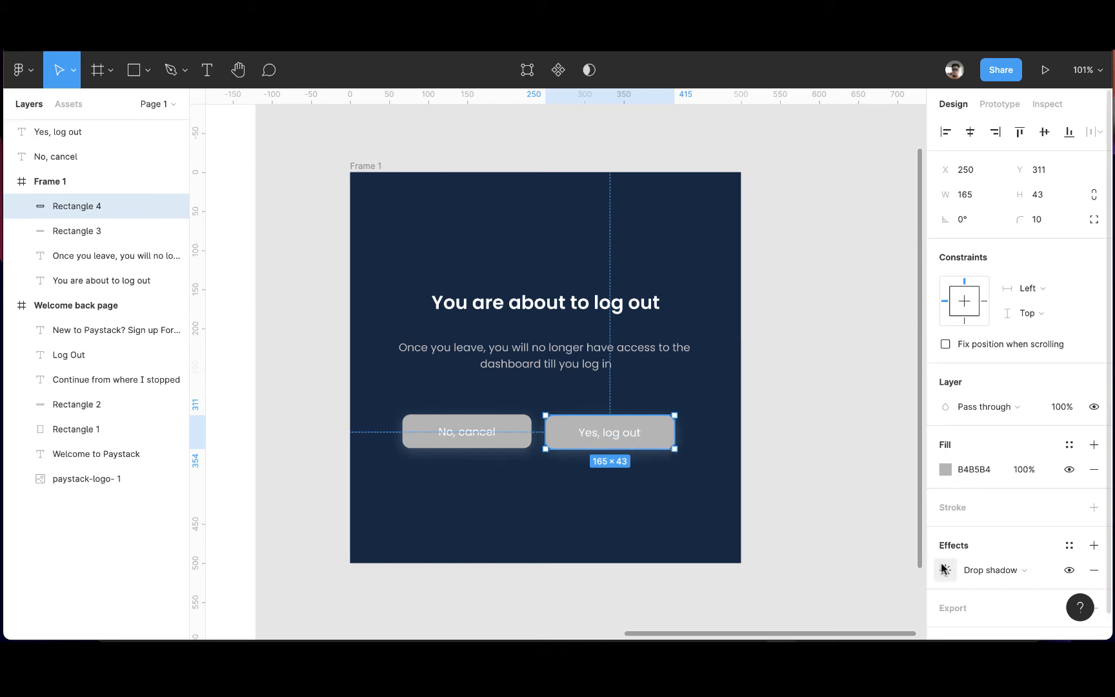
{"action": "left_click", "coordinate": [743, 433]}
{"action": "left_click", "coordinate": [659, 429]}
{"action": "left_click", "coordinate": [945, 469]}
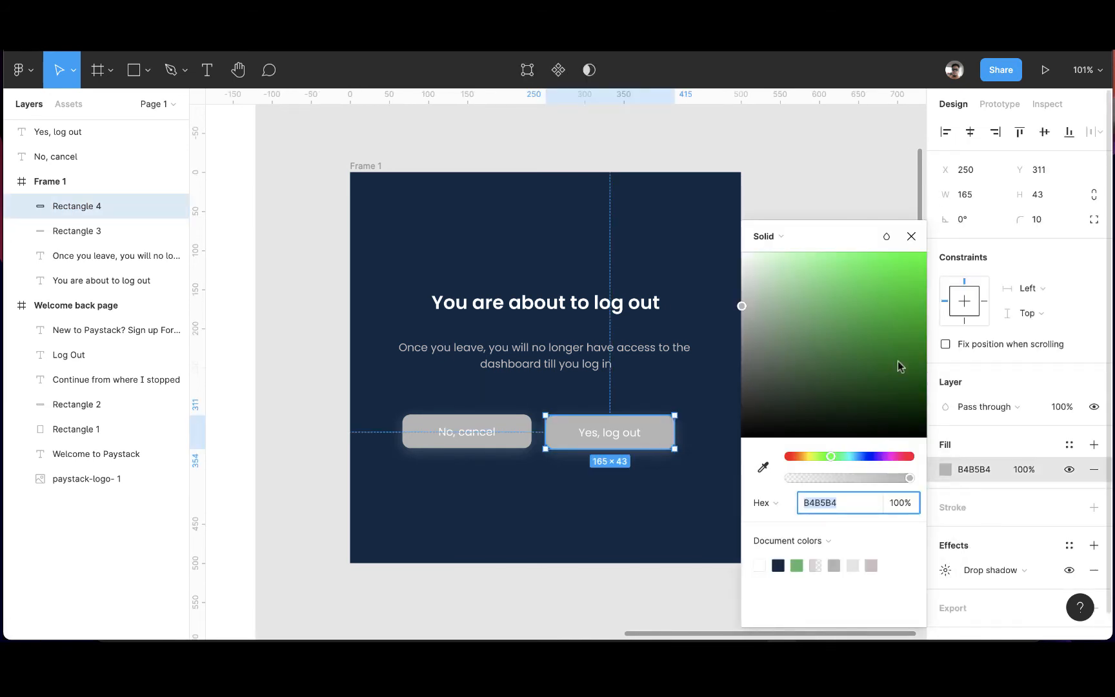
{"action": "left_click", "coordinate": [796, 565]}
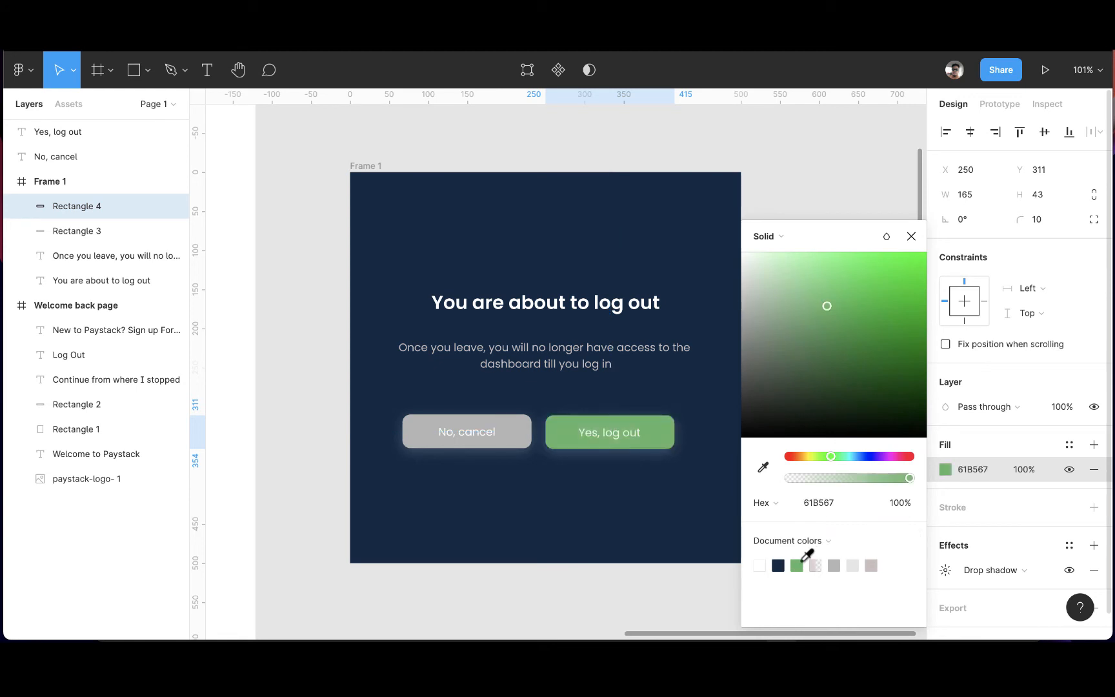
- Set the "Yes, log out" label to Medium weight and centre it vertically on its green rectangle
{"action": "left_click", "coordinate": [616, 441]}
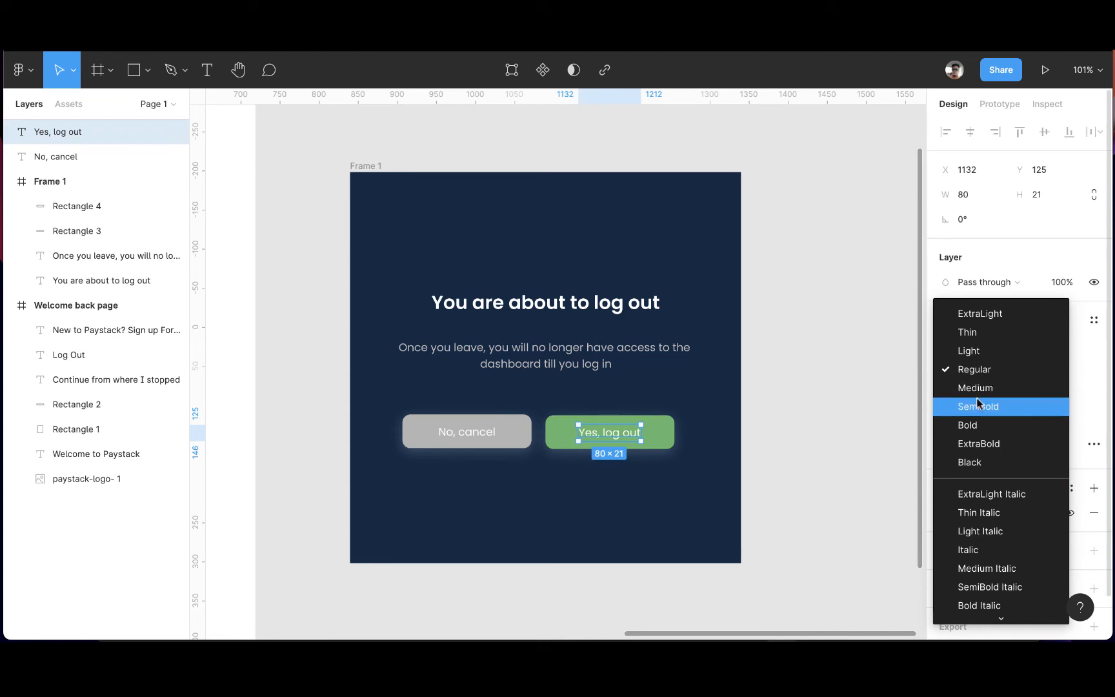
{"action": "left_click", "coordinate": [980, 387]}
{"action": "left_click", "coordinate": [659, 442], "text": "shift"}
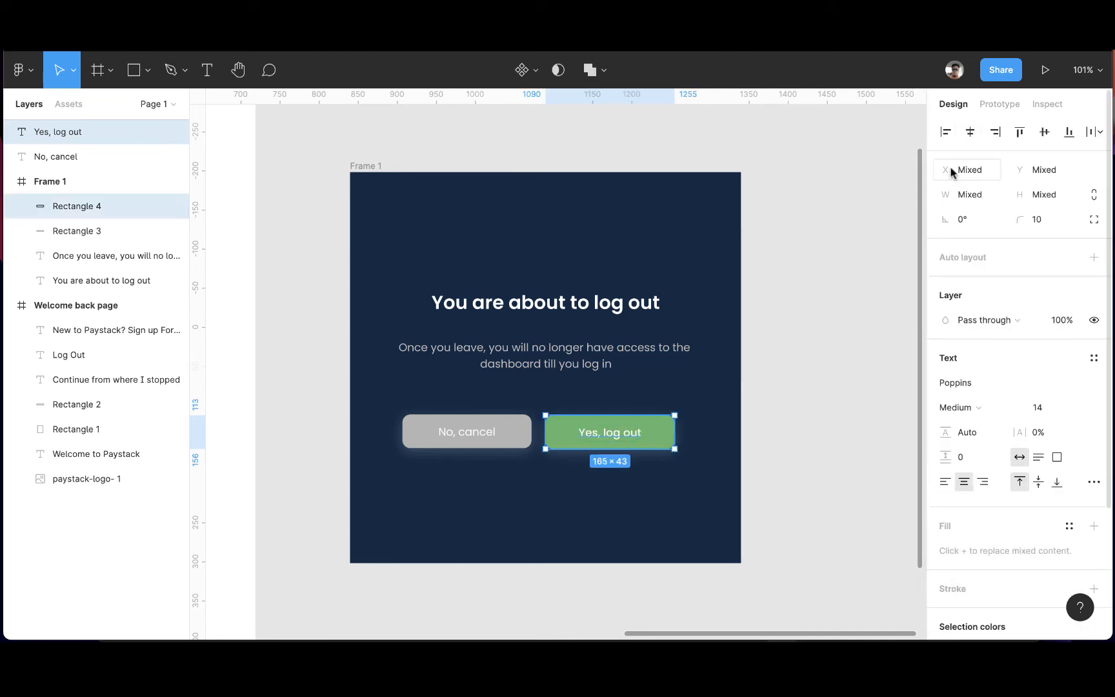
{"action": "left_click", "coordinate": [1044, 132]}
{"action": "left_click", "coordinate": [784, 431]}
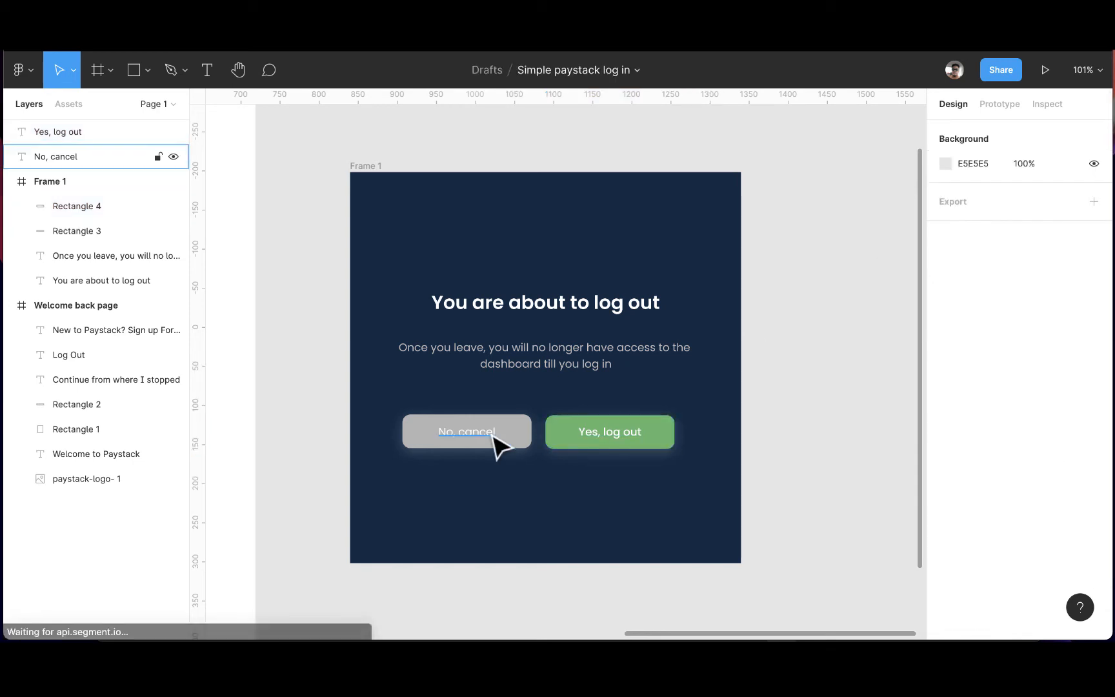
- Set the "No, cancel" label to Medium weight and centre it horizontally and vertically on its grey rectangle
{"action": "left_click", "coordinate": [491, 440]}
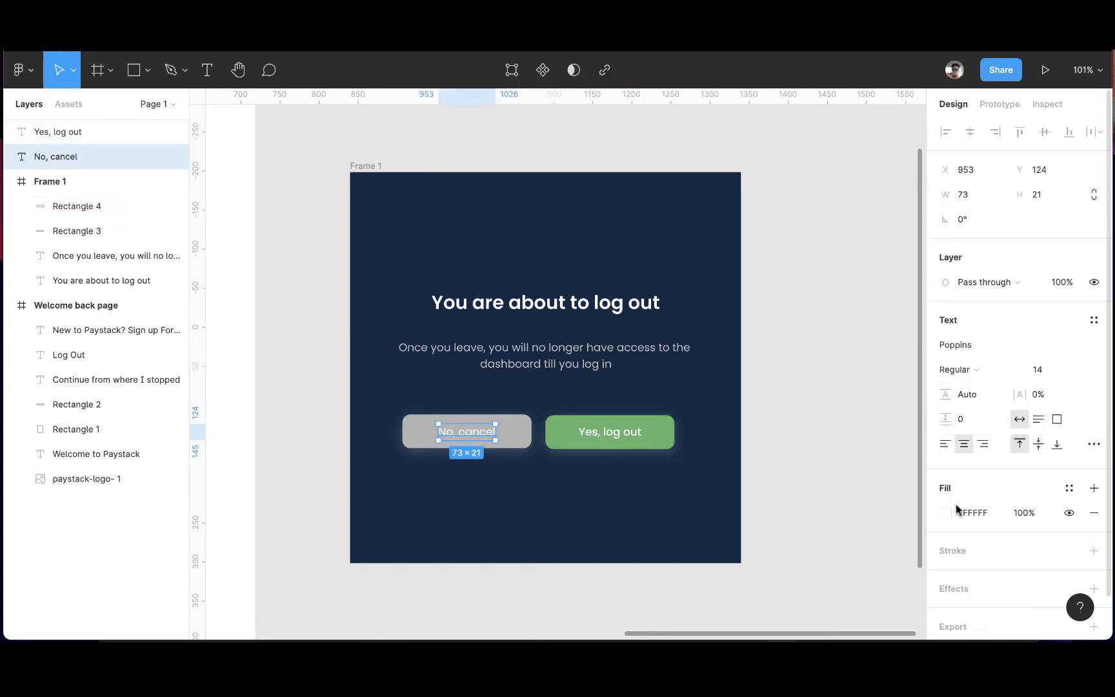
{"action": "left_click", "coordinate": [973, 369]}
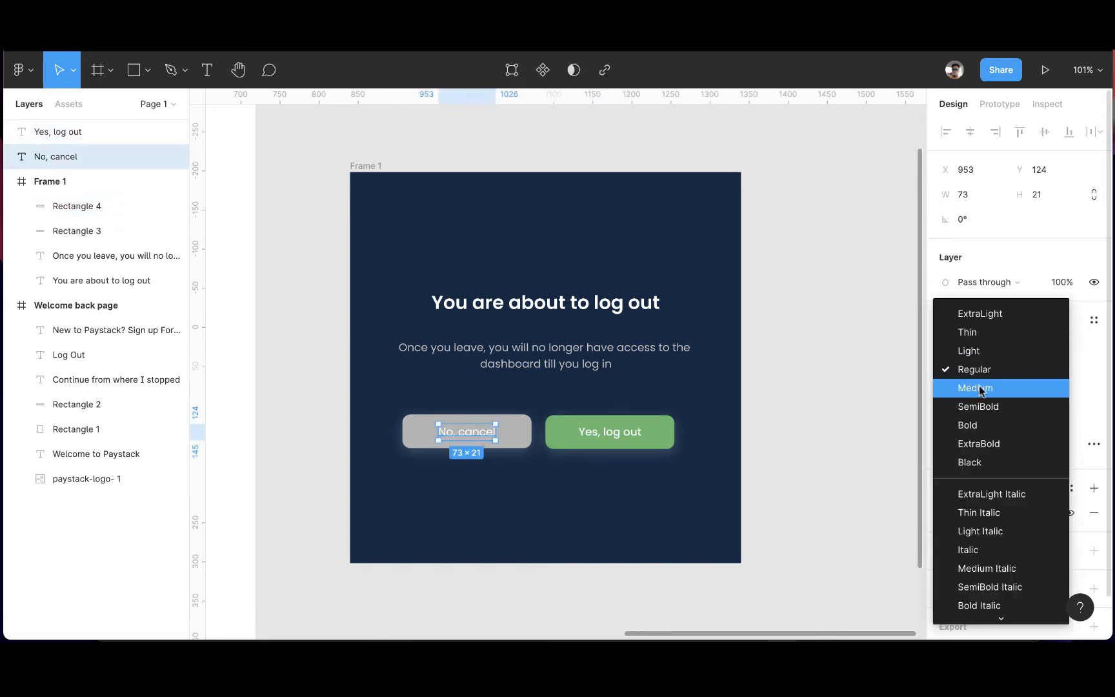
{"action": "left_click", "coordinate": [976, 388]}
{"action": "left_click", "coordinate": [526, 438], "text": "shift"}
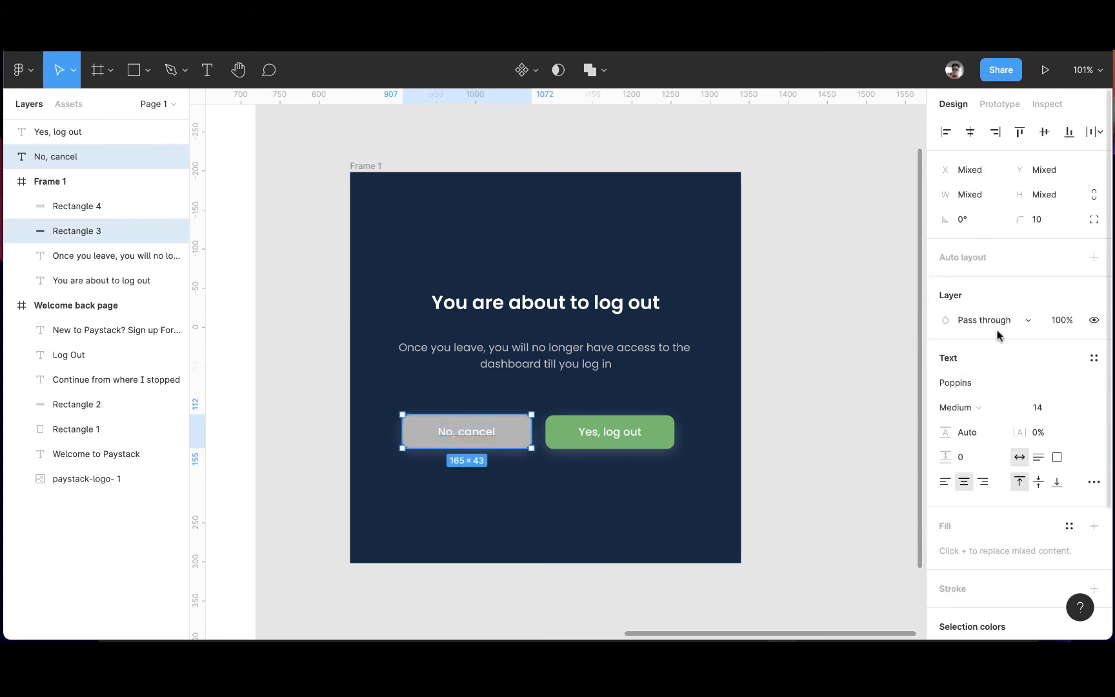
{"action": "left_click", "coordinate": [970, 132]}
{"action": "left_click", "coordinate": [1043, 133]}
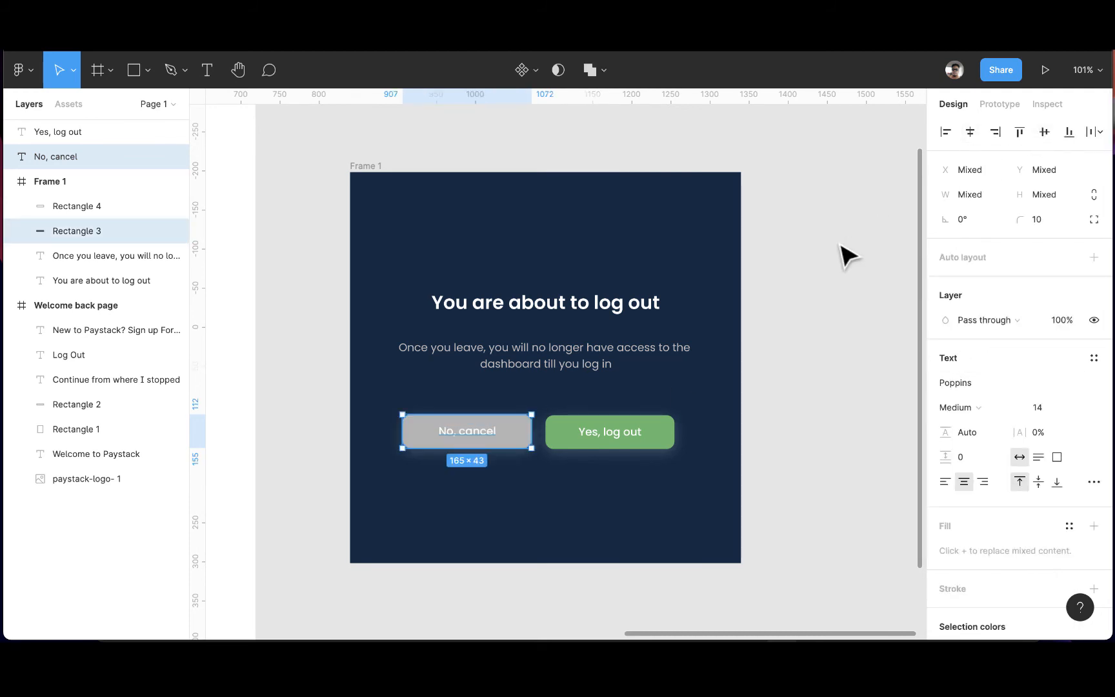
{"action": "left_click", "coordinate": [868, 311]}
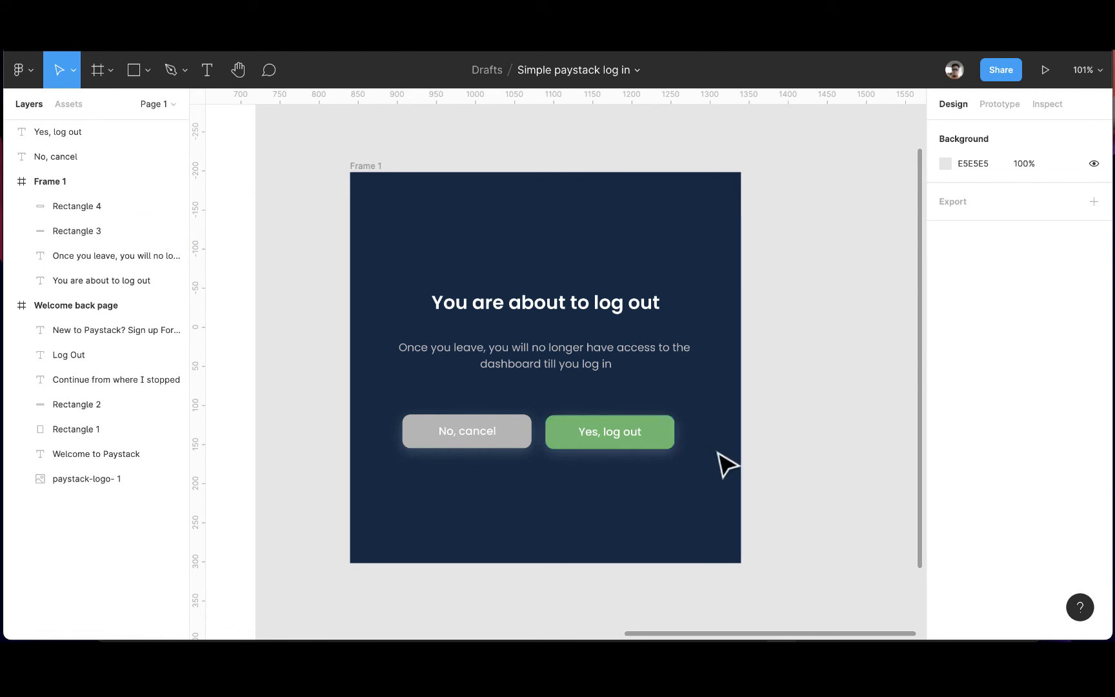
- Group both buttons with their labels and centre the group horizontally on the navy pop-up frame
{"action": "left_click", "coordinate": [634, 439]}
{"action": "left_click_drag", "start_coordinate": [779, 477], "coordinate": [387, 405]}
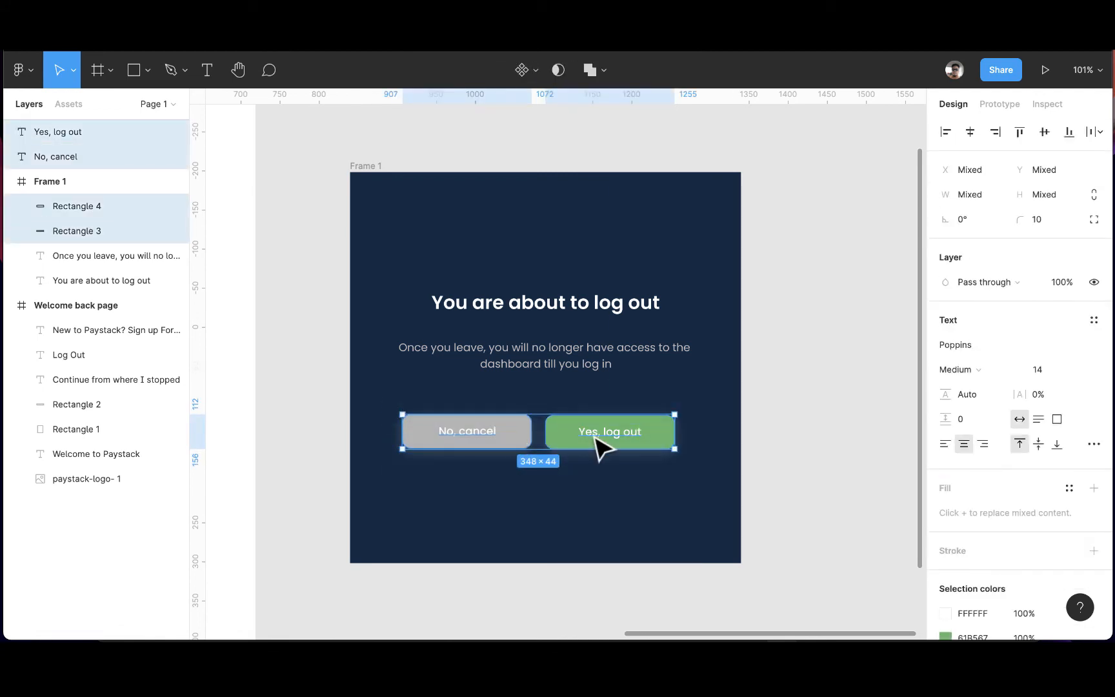
{"action": "right_click", "coordinate": [510, 437]}
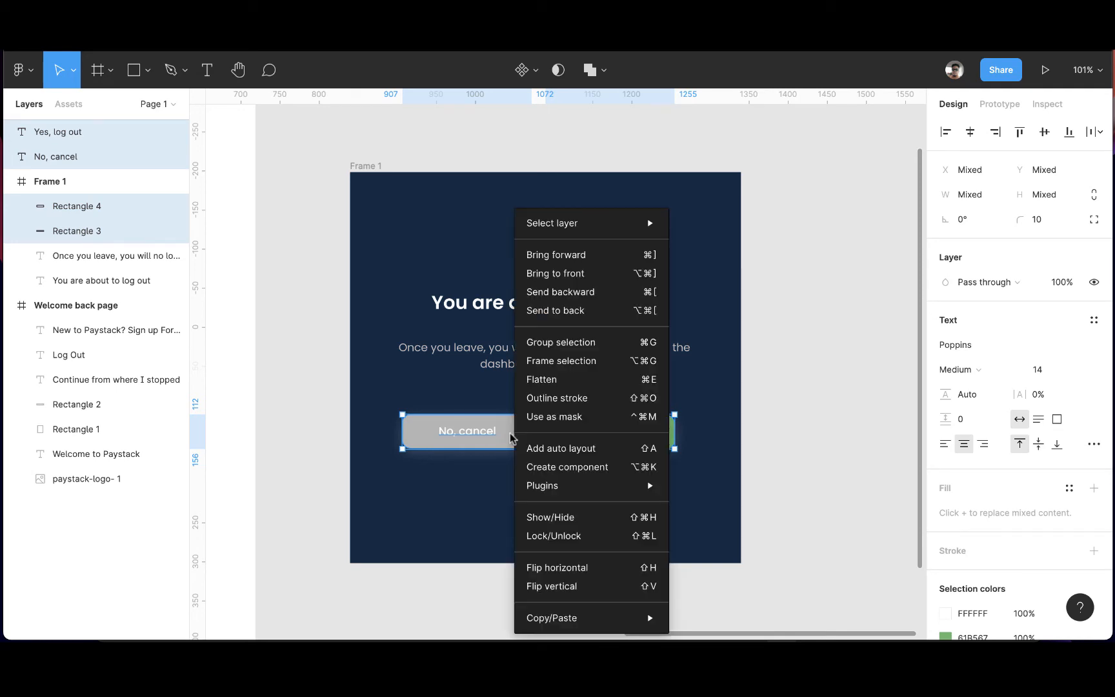
{"action": "left_click", "coordinate": [560, 342]}
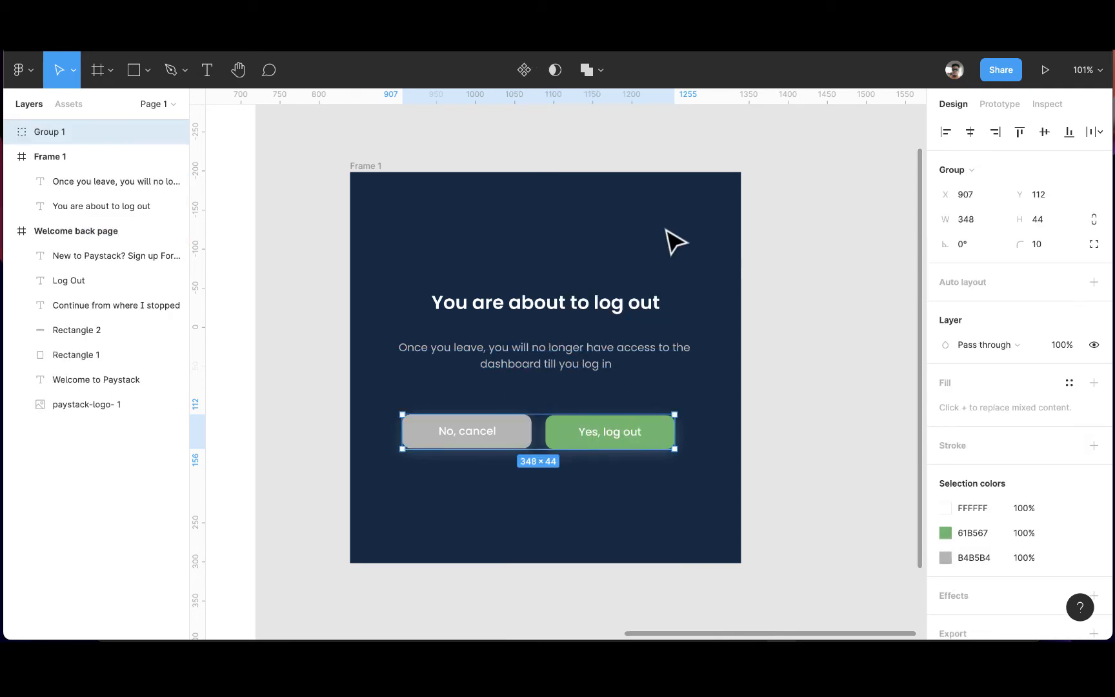
{"action": "left_click", "coordinate": [363, 169], "text": "shift"}
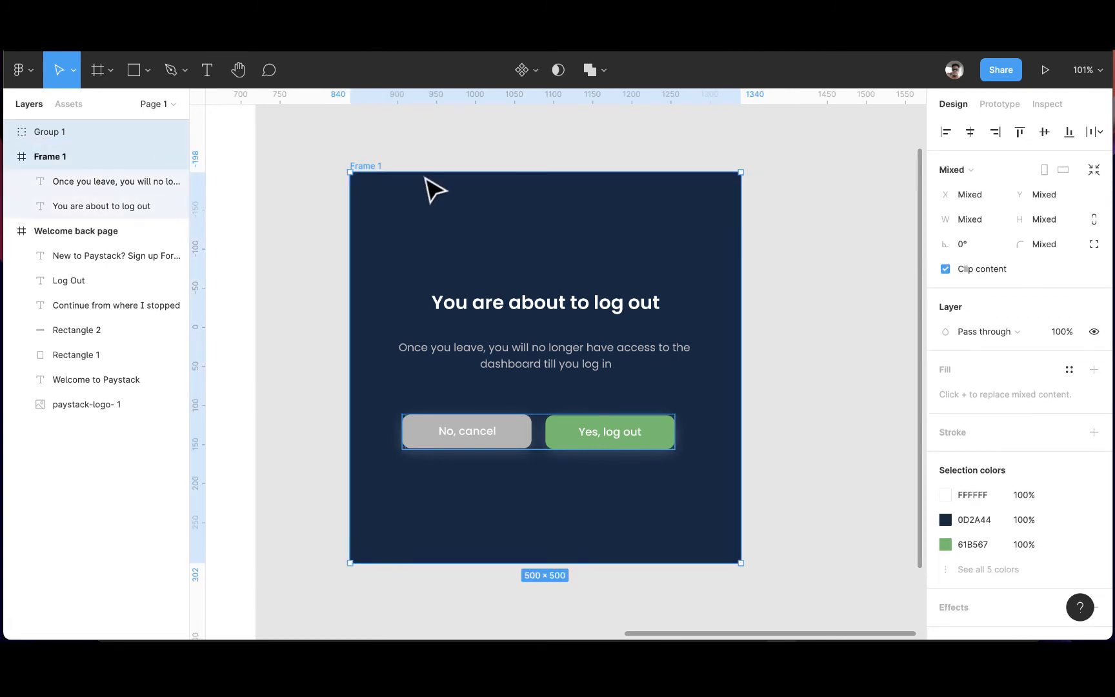
{"action": "left_click", "coordinate": [969, 132]}
{"action": "left_click", "coordinate": [842, 356]}
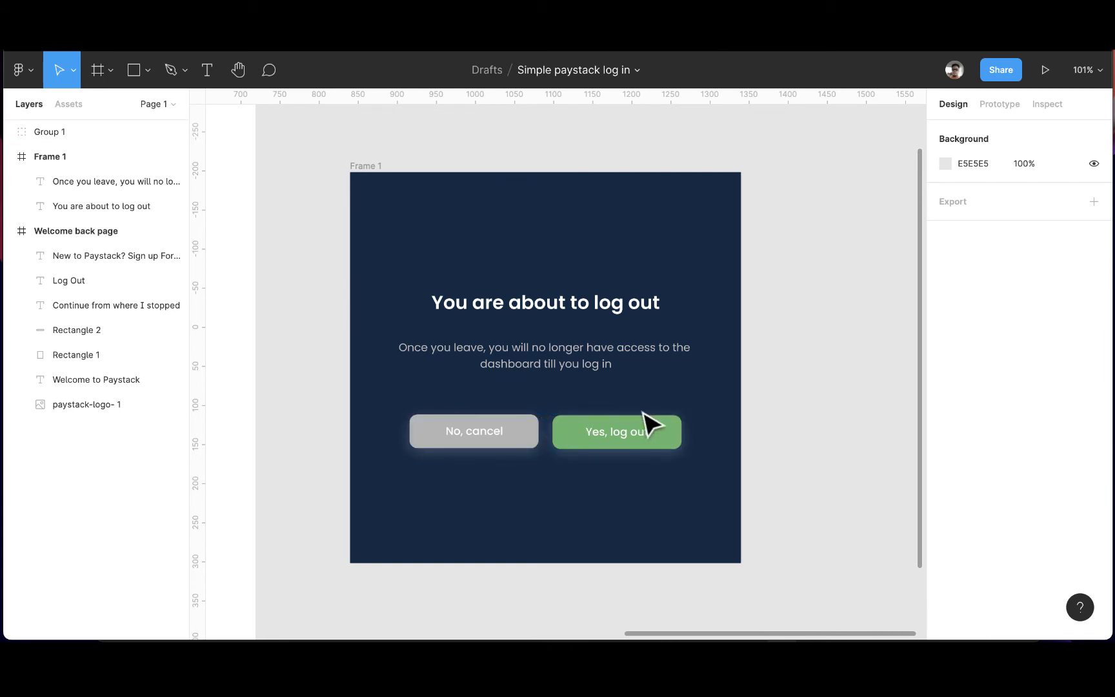
- Ungroup the two pop-up buttons into their separate labels and rectangles
{"action": "left_click", "coordinate": [674, 427]}
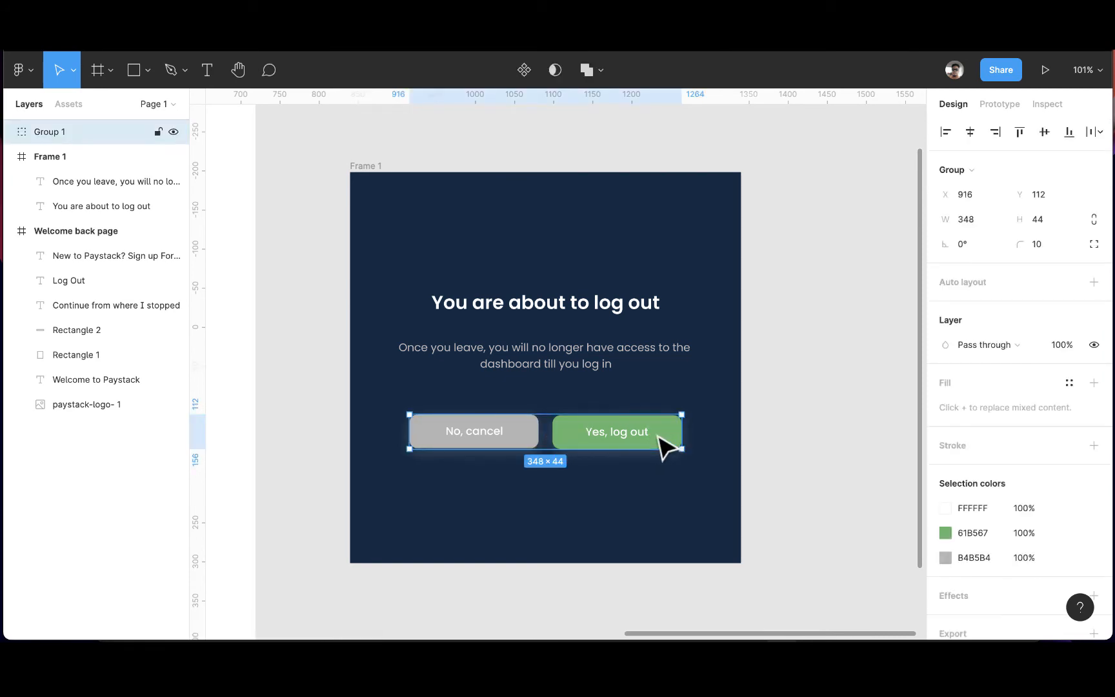
{"action": "right_click", "coordinate": [666, 447]}
{"action": "left_click", "coordinate": [707, 358]}
{"action": "left_click", "coordinate": [716, 375]}
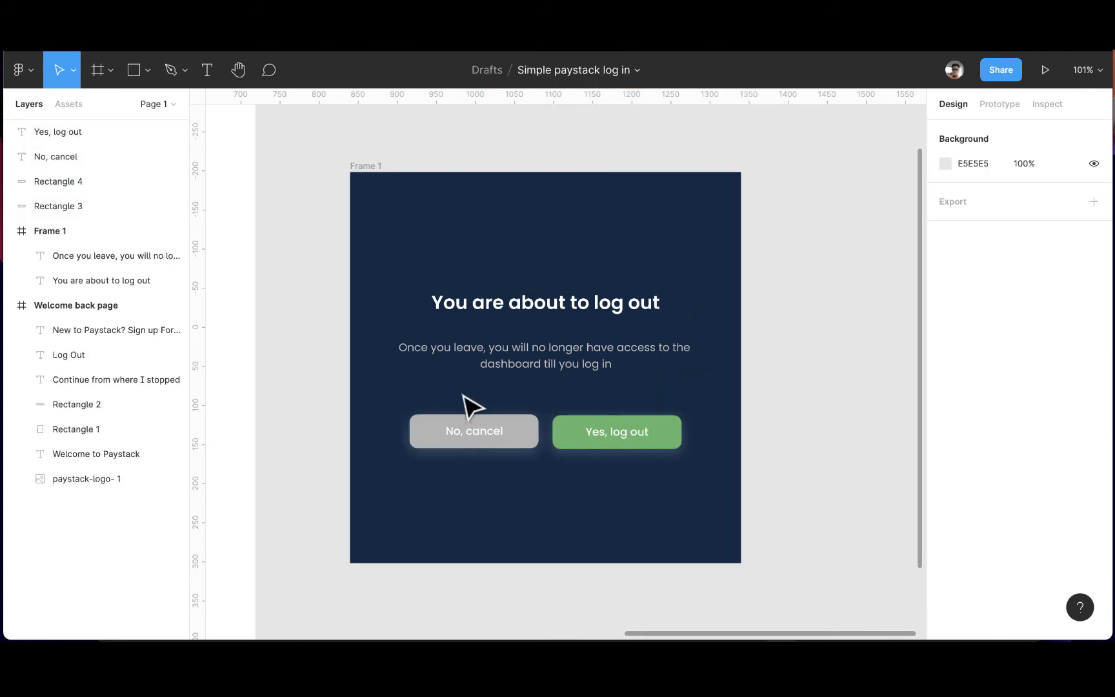
- Examine the pop-up's text, buttons and overall layout, up close and beside the welcome back page
{"action": "left_click", "coordinate": [561, 356]}
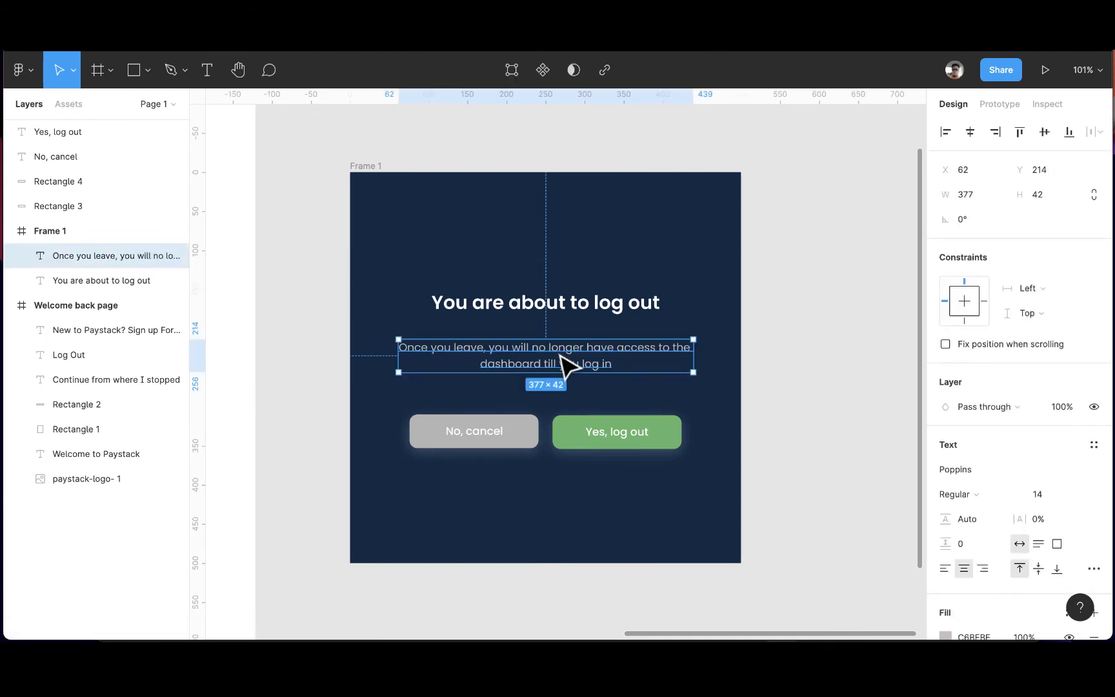
{"action": "left_click", "coordinate": [648, 258]}
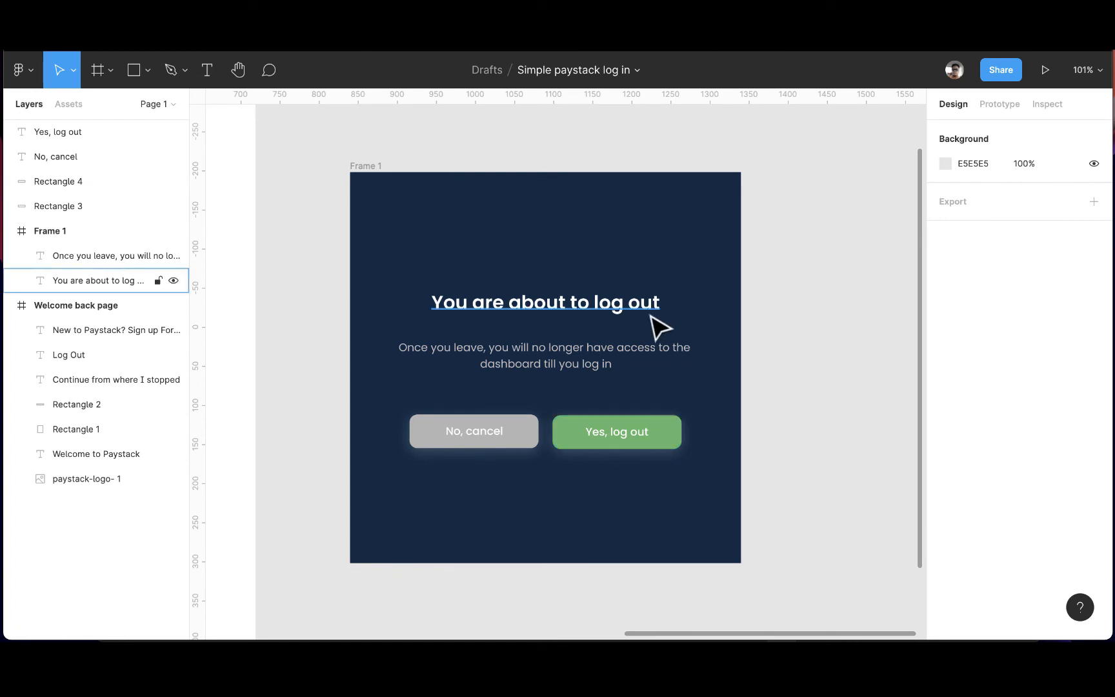
{"action": "scroll", "coordinate": [683, 438], "scroll_direction": "down", "scroll_amount": 3}
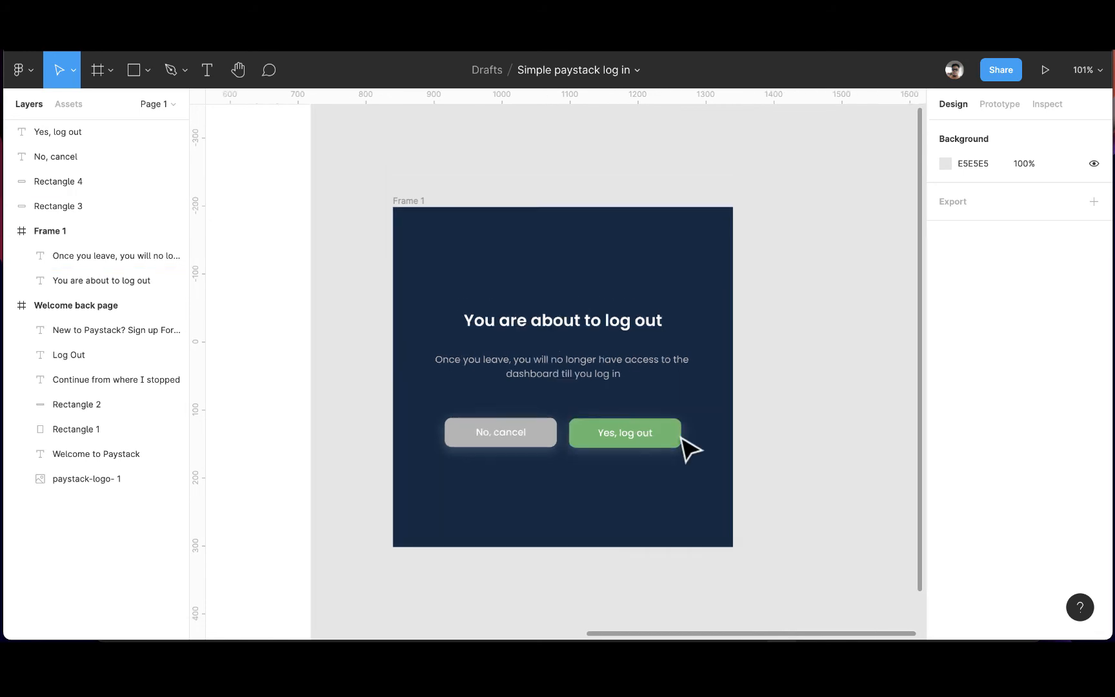
{"action": "scroll", "coordinate": [741, 447], "scroll_direction": "down", "scroll_amount": 3}
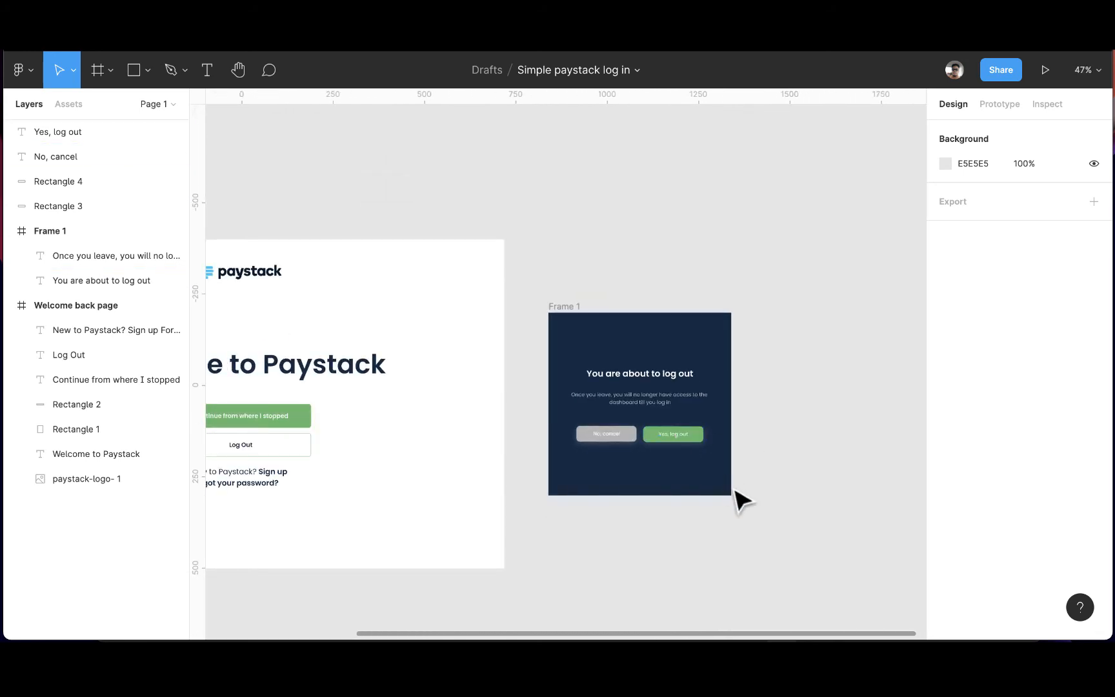
{"action": "left_click_drag", "start_coordinate": [765, 533], "coordinate": [530, 281]}
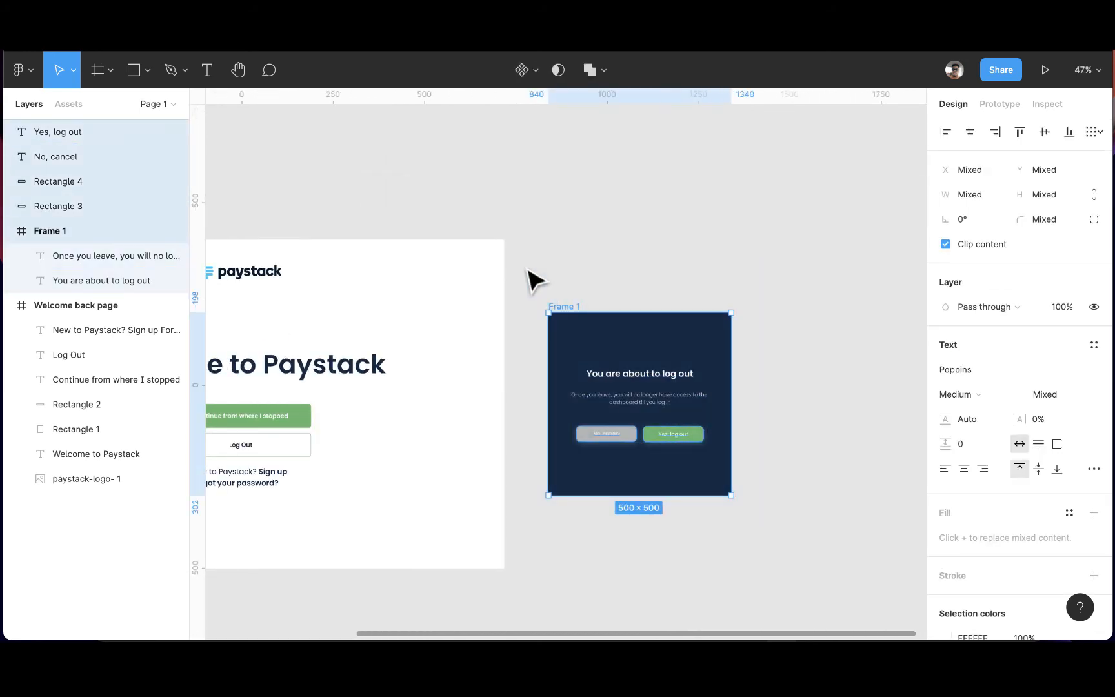
{"action": "scroll", "coordinate": [767, 434], "scroll_direction": "down", "scroll_amount": 2}
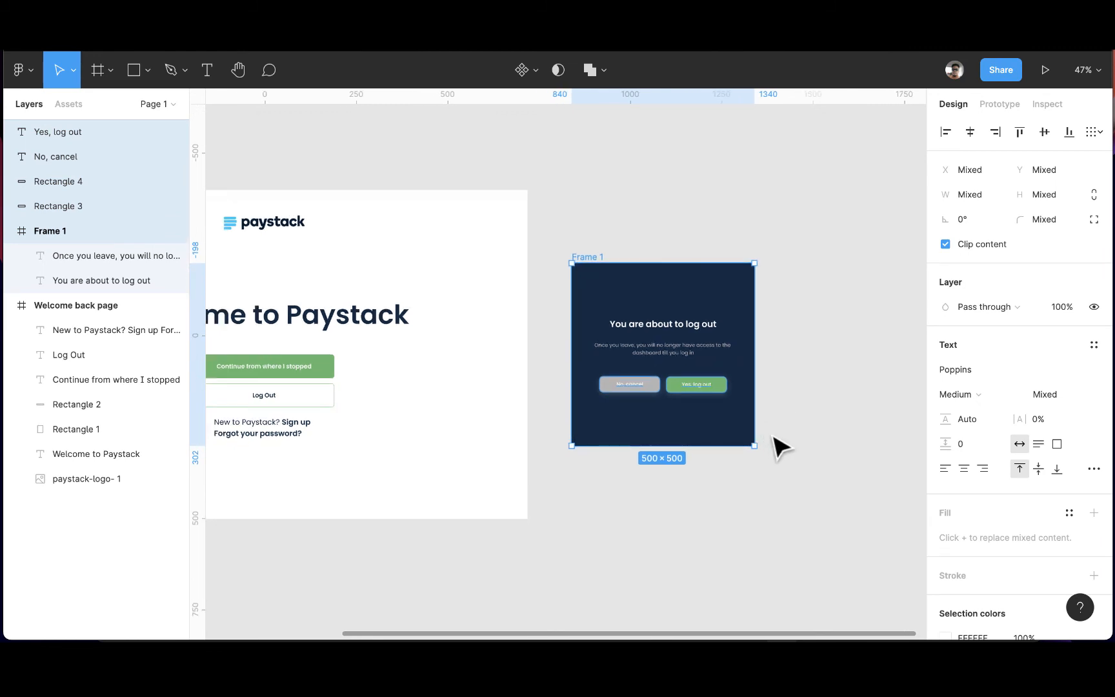
{"action": "left_click", "coordinate": [816, 432]}
{"action": "scroll", "coordinate": [737, 418], "scroll_direction": "up", "scroll_amount": 5}
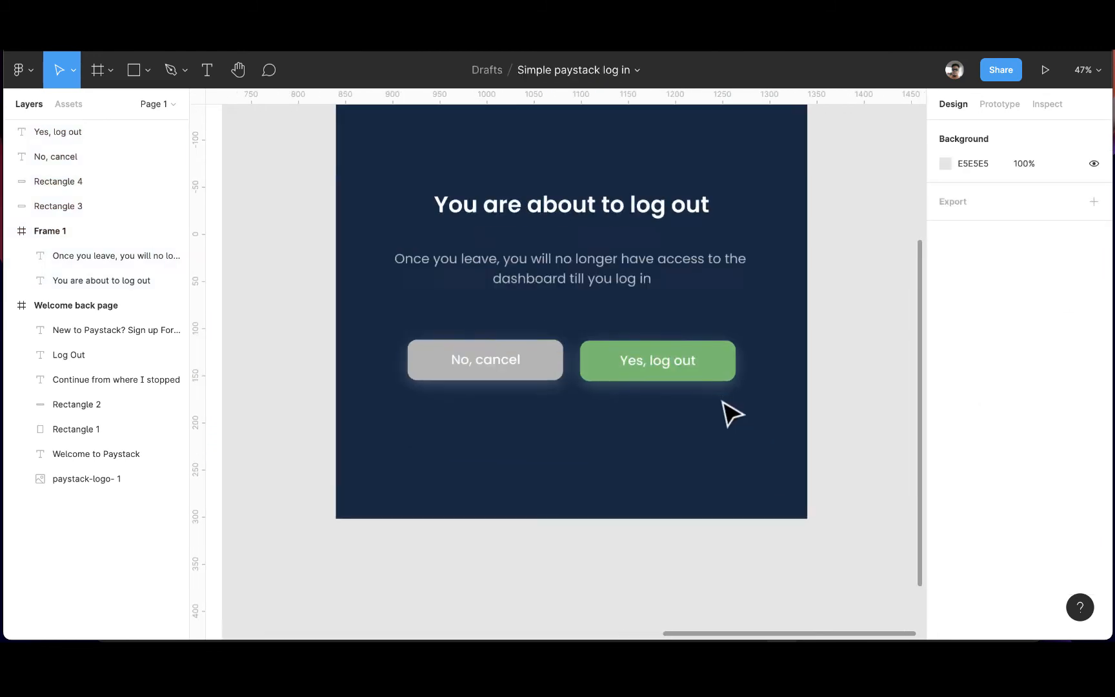
{"action": "scroll", "coordinate": [704, 510], "scroll_direction": "down", "scroll_amount": 2}
{"action": "scroll", "coordinate": [707, 509], "scroll_direction": "up", "scroll_amount": 3}
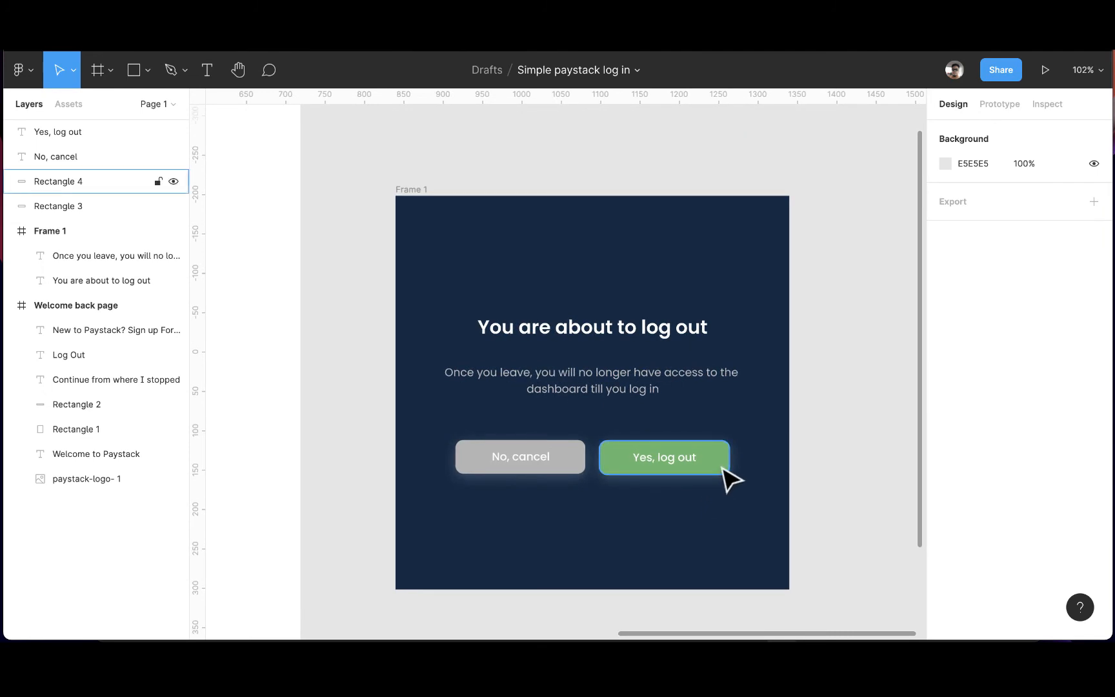
{"action": "scroll", "coordinate": [723, 471], "scroll_direction": "down", "scroll_amount": 8}
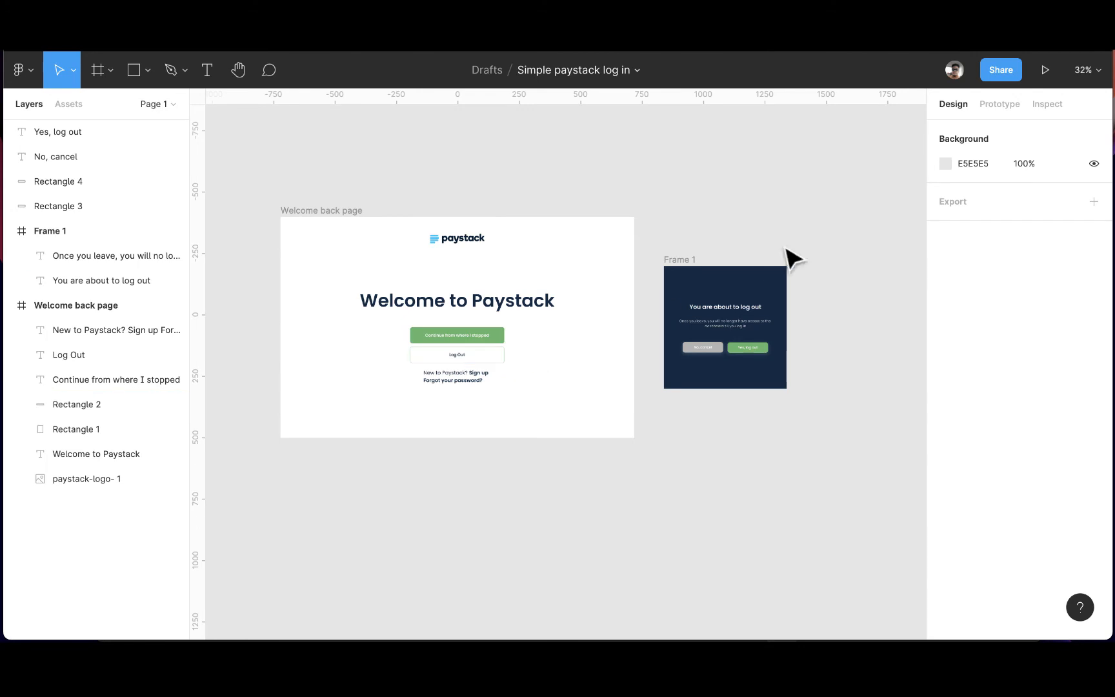
- Group the "Log Out" label with its outlined rectangle on the welcome back page
{"action": "left_click", "coordinate": [998, 110]}
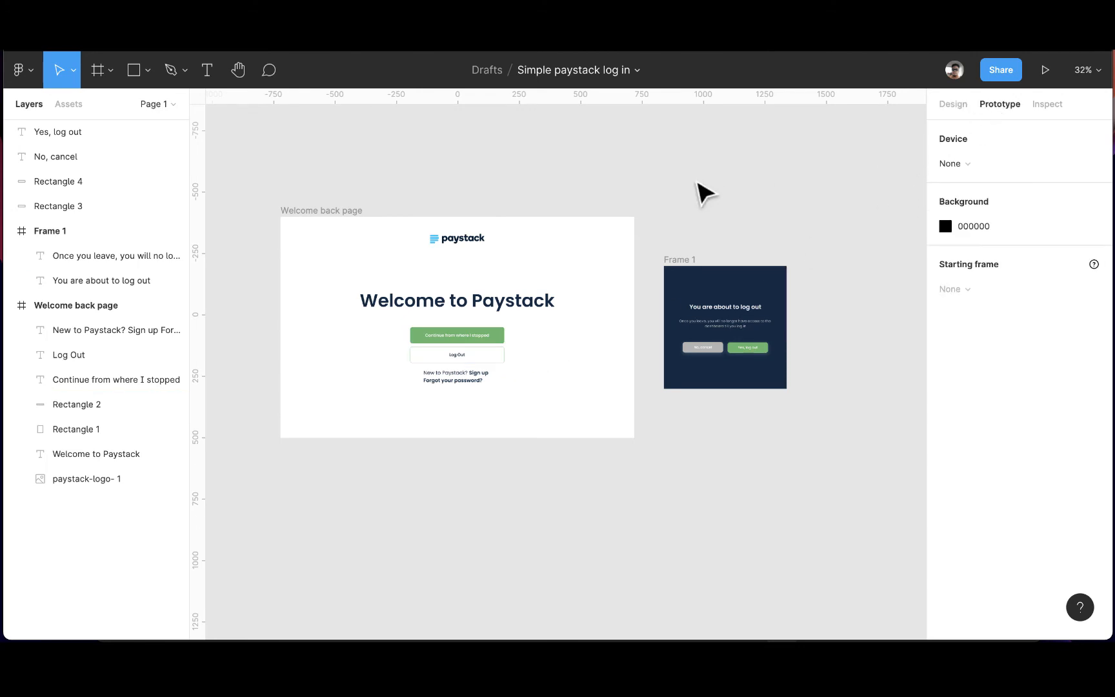
{"action": "scroll", "coordinate": [503, 362], "scroll_direction": "up", "scroll_amount": 5}
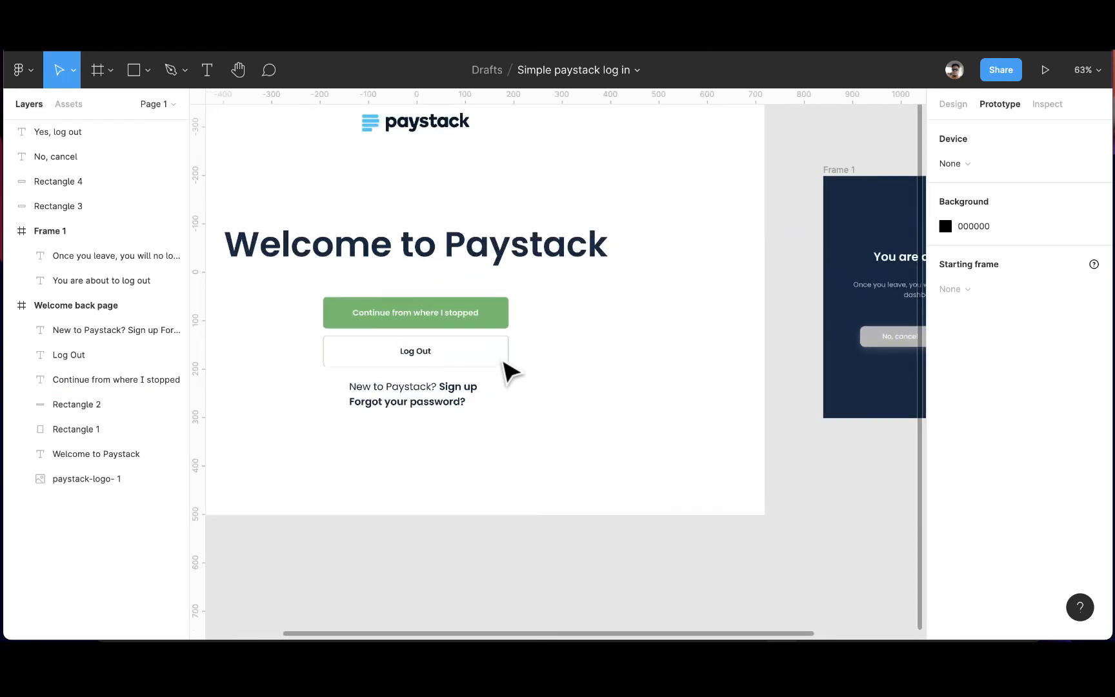
{"action": "left_click", "coordinate": [953, 104]}
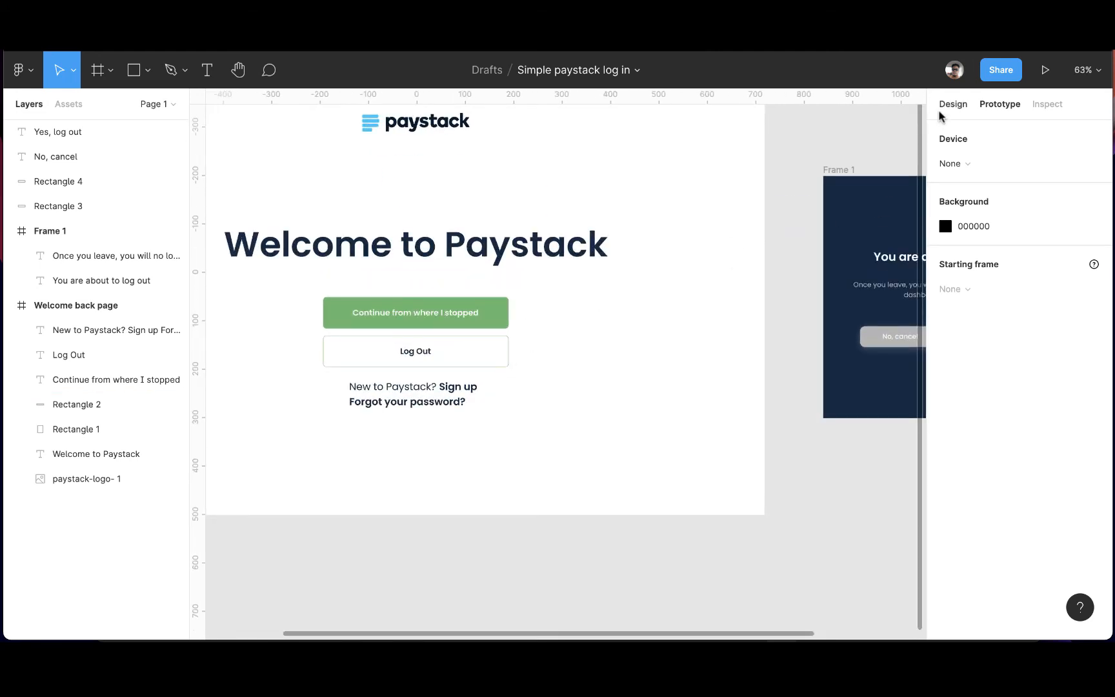
{"action": "left_click", "coordinate": [420, 353]}
{"action": "left_click", "coordinate": [494, 366], "text": "shift"}
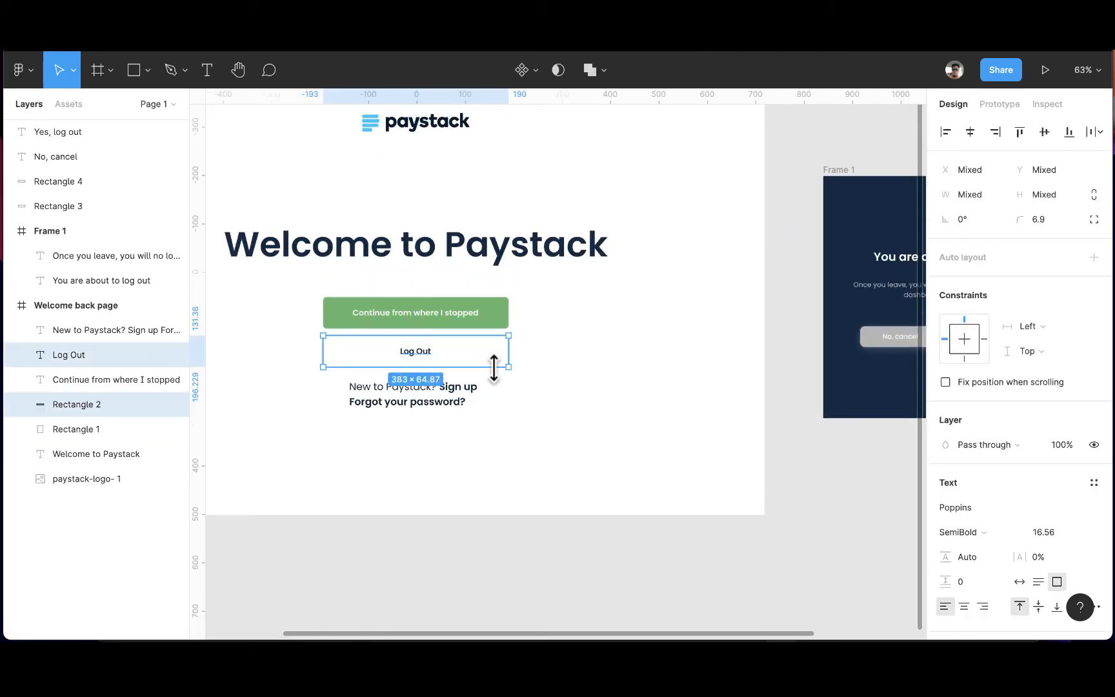
{"action": "right_click", "coordinate": [476, 361]}
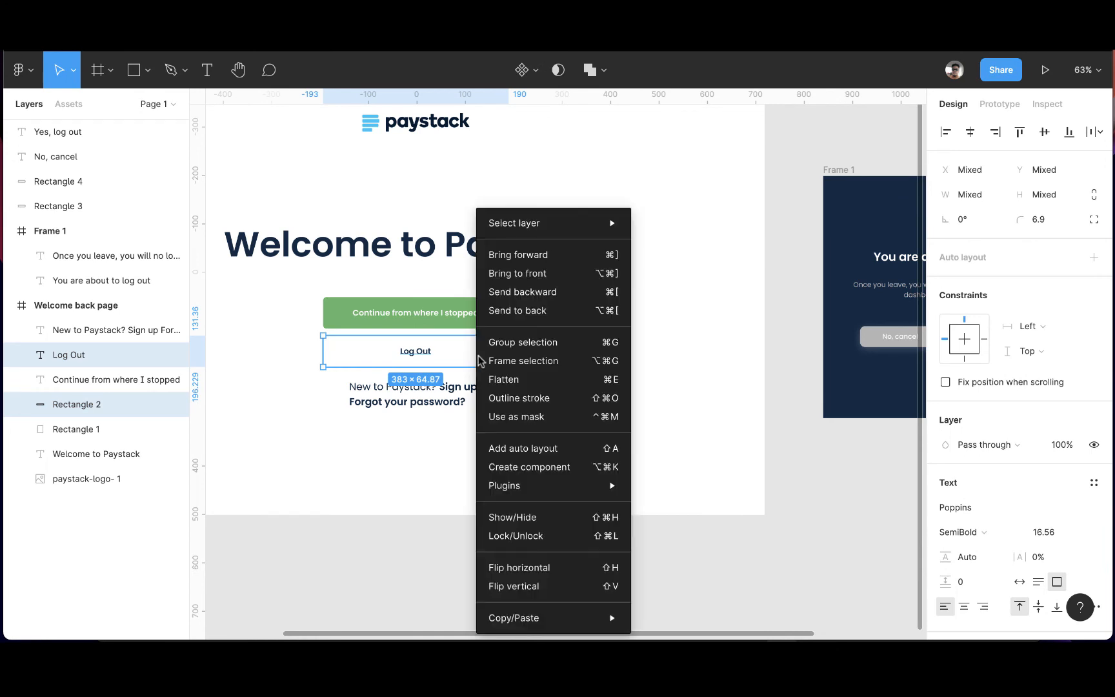
{"action": "left_click", "coordinate": [559, 340]}
- Group the navy pop-up frame with its button labels and rectangles, and turn the group into a component
{"action": "scroll", "coordinate": [655, 352], "scroll_direction": "down", "scroll_amount": 5}
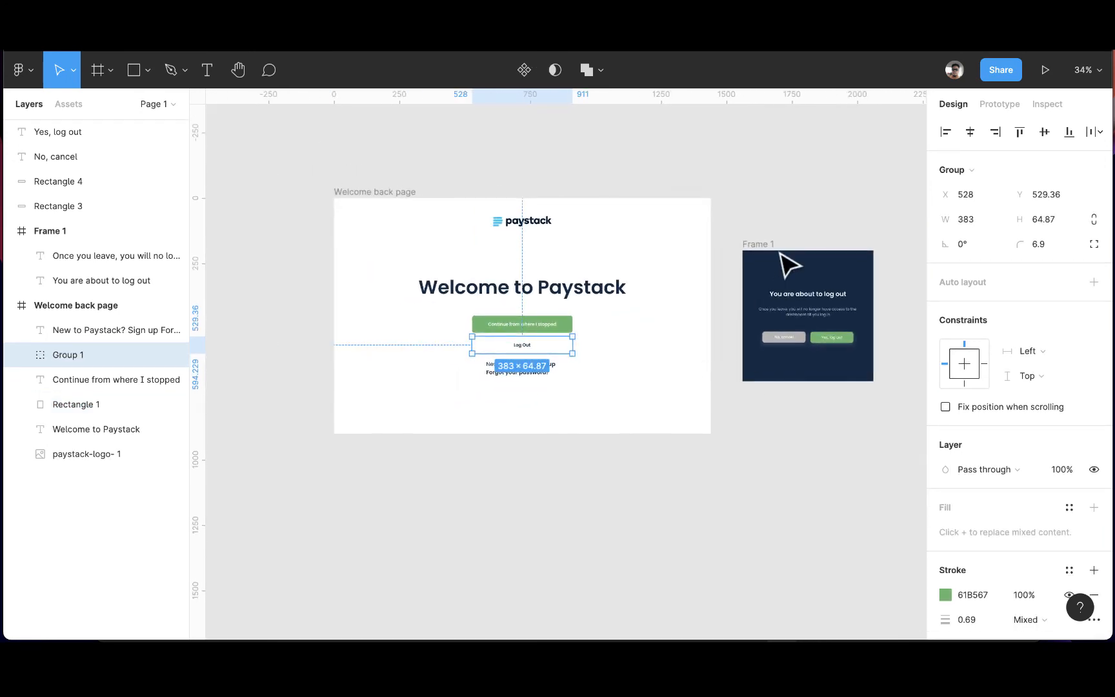
{"action": "scroll", "coordinate": [754, 232], "scroll_direction": "right", "scroll_amount": 3}
{"action": "scroll", "coordinate": [722, 229], "scroll_direction": "right", "scroll_amount": 2}
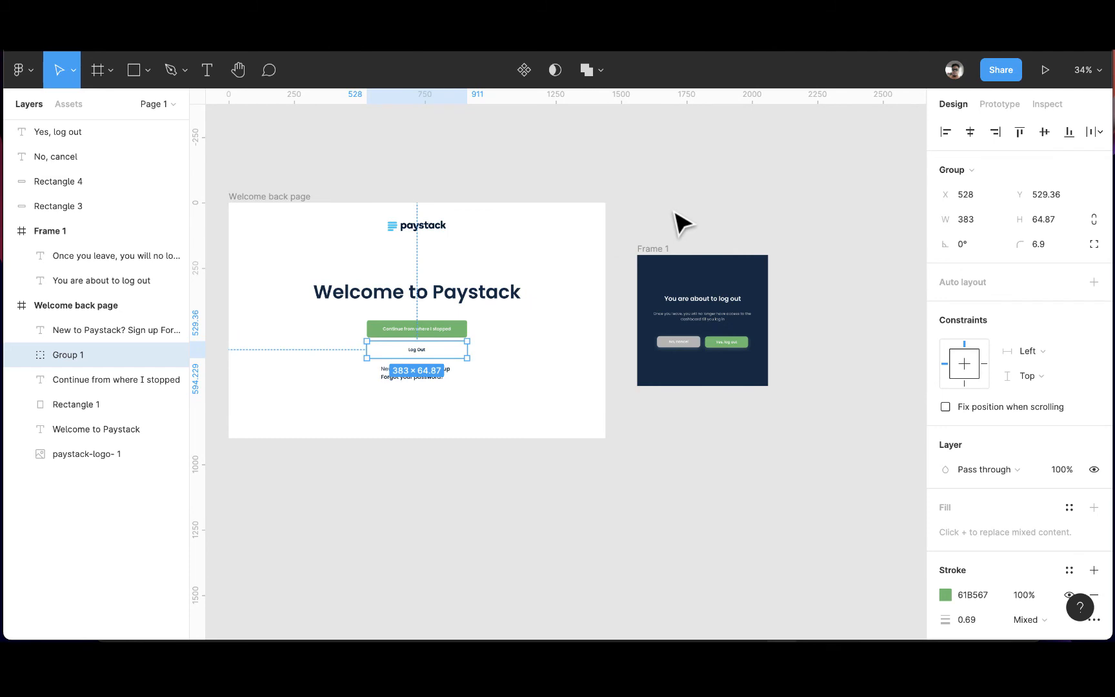
{"action": "left_click_drag", "start_coordinate": [623, 220], "coordinate": [783, 399]}
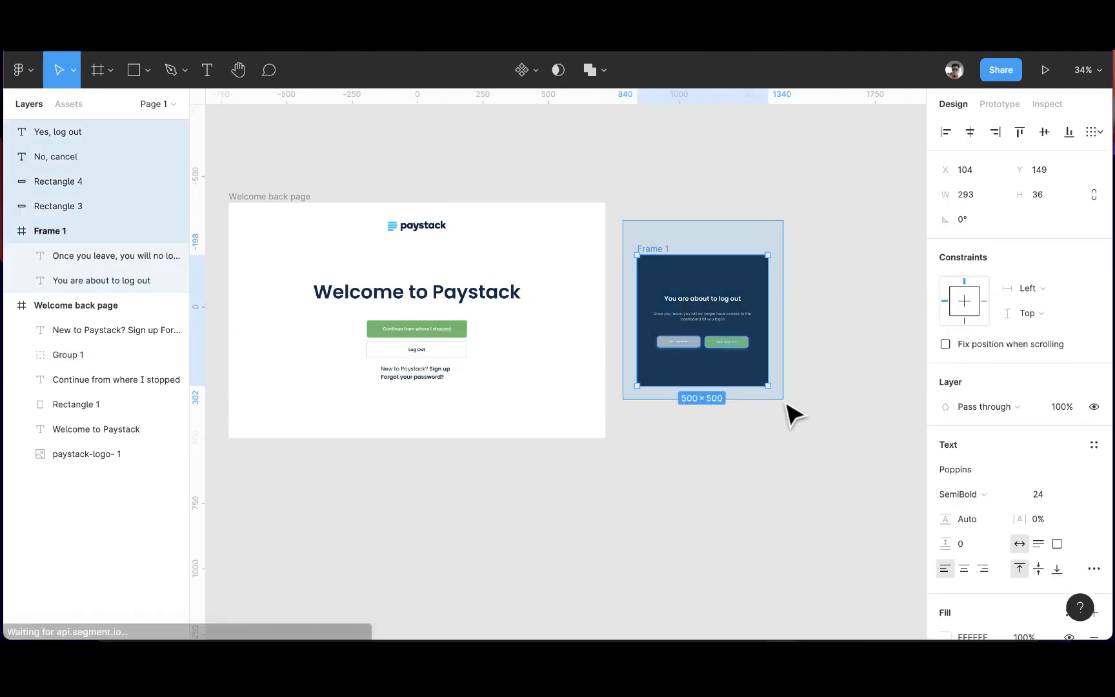
{"action": "right_click", "coordinate": [714, 302]}
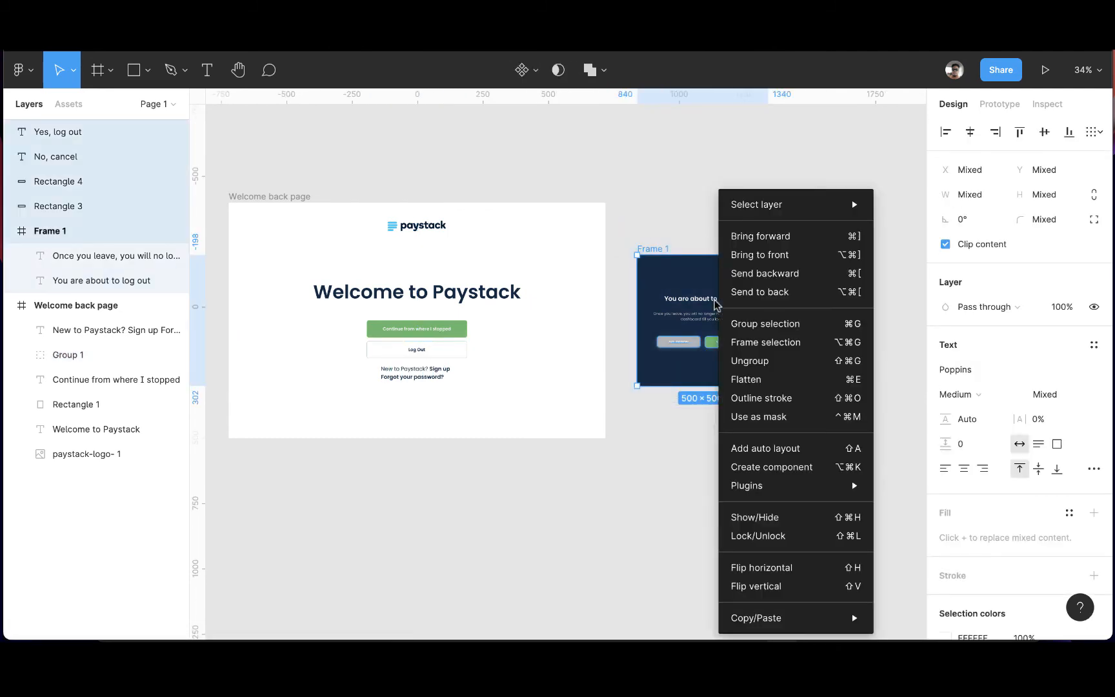
{"action": "left_click", "coordinate": [751, 320]}
{"action": "right_click", "coordinate": [711, 315]}
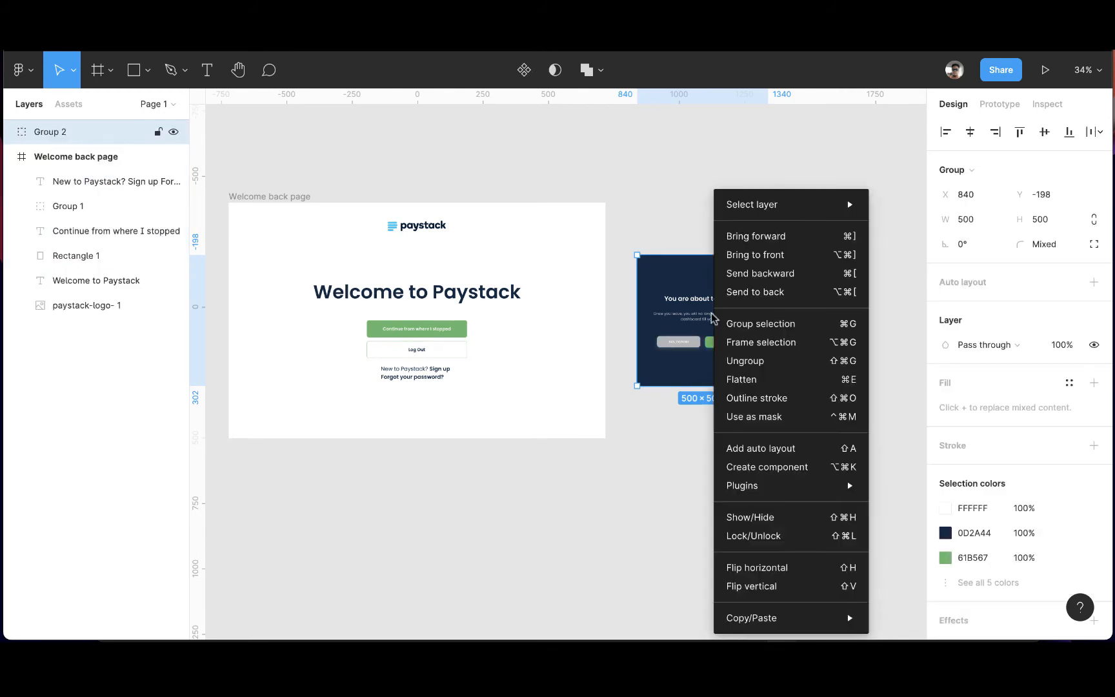
{"action": "left_click", "coordinate": [777, 467]}
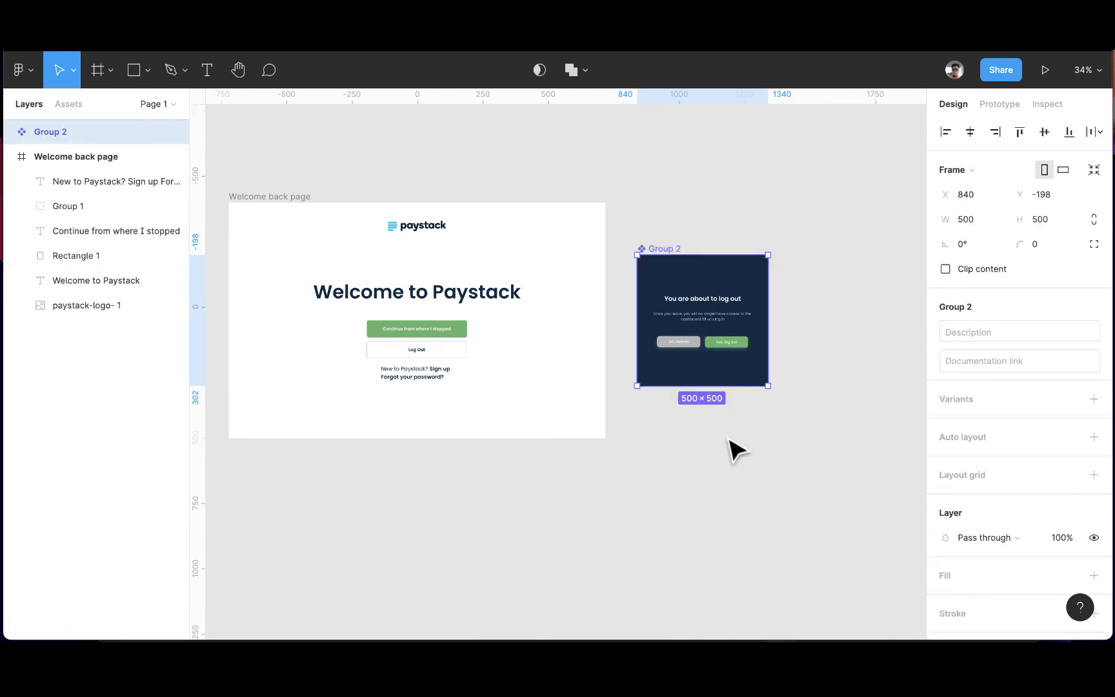
- Link the grouped Log Out button to the pop-up component with an On click interaction that uses Open overlay
{"action": "left_click", "coordinate": [475, 363]}
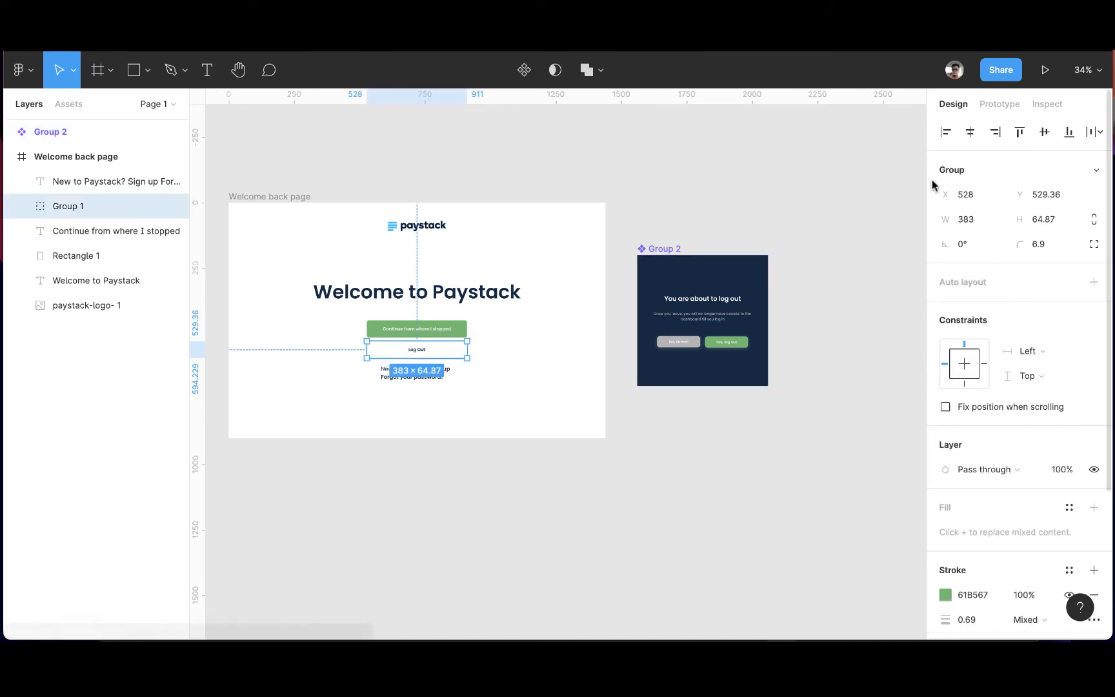
{"action": "left_click", "coordinate": [996, 105]}
{"action": "left_click_drag", "start_coordinate": [467, 349], "coordinate": [638, 320]}
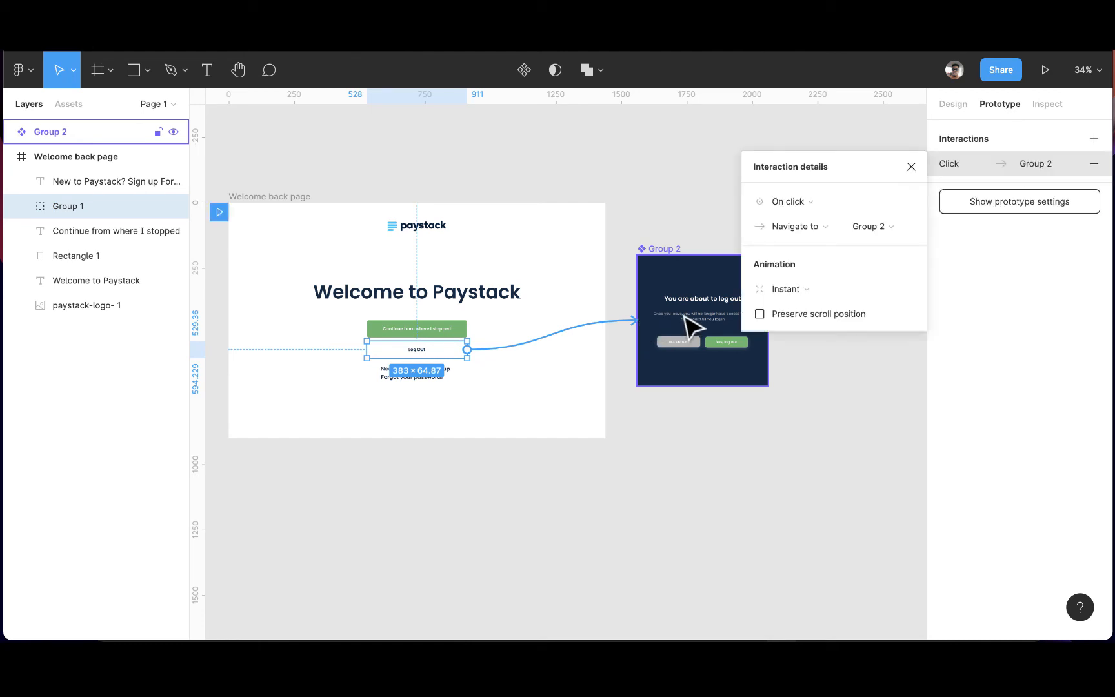
{"action": "left_click", "coordinate": [810, 204]}
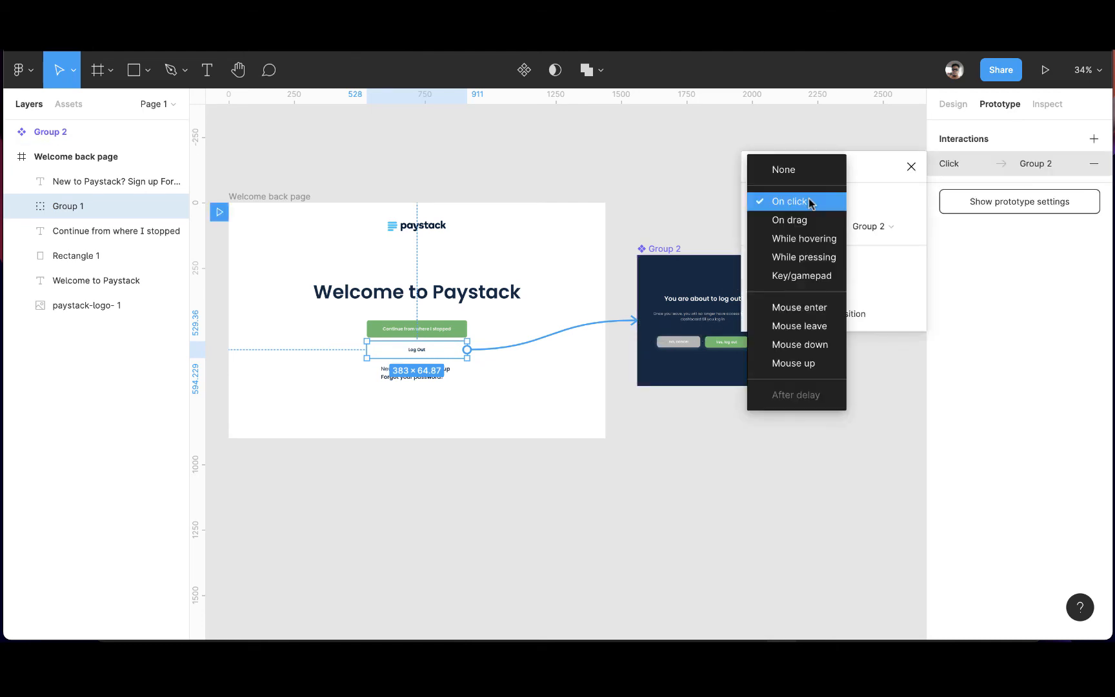
{"action": "key", "text": "Escape"}
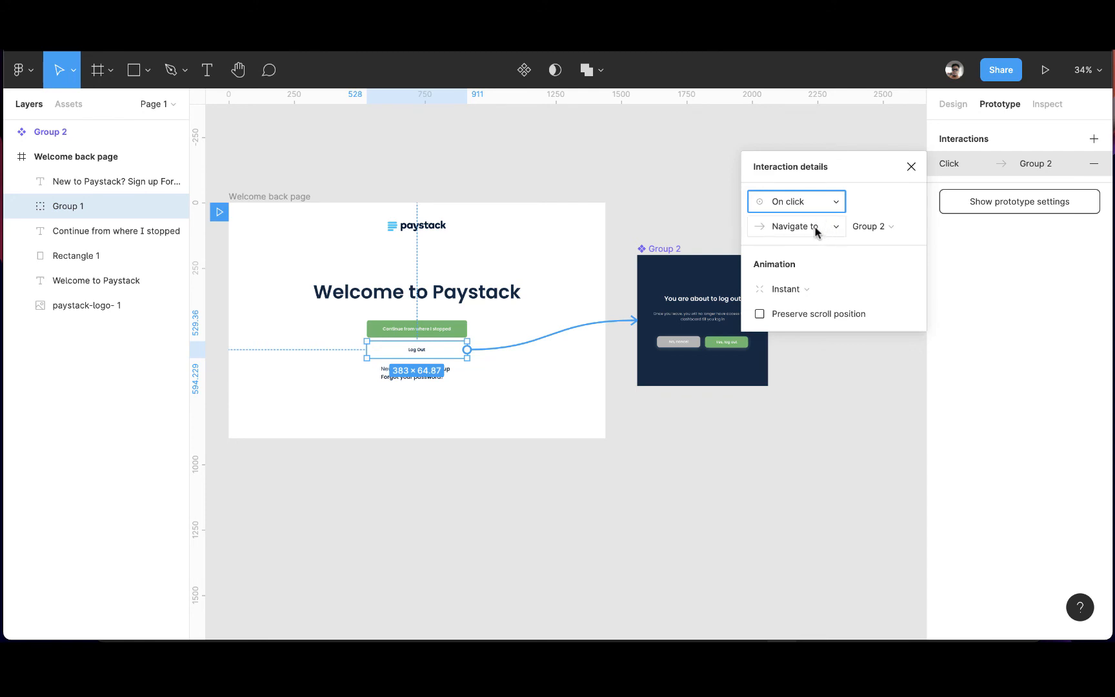
{"action": "left_click", "coordinate": [815, 227]}
{"action": "left_click", "coordinate": [800, 244]}
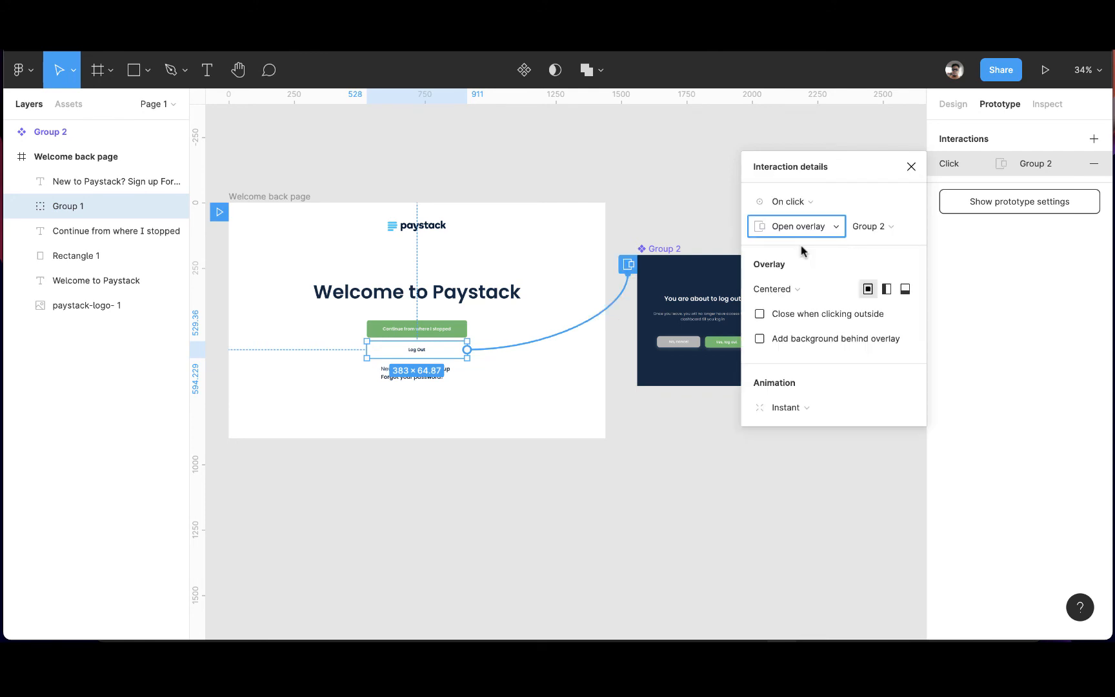
- Set the overlay position to Manual and centre the pop-up on the welcome back page
{"action": "left_click", "coordinate": [780, 288]}
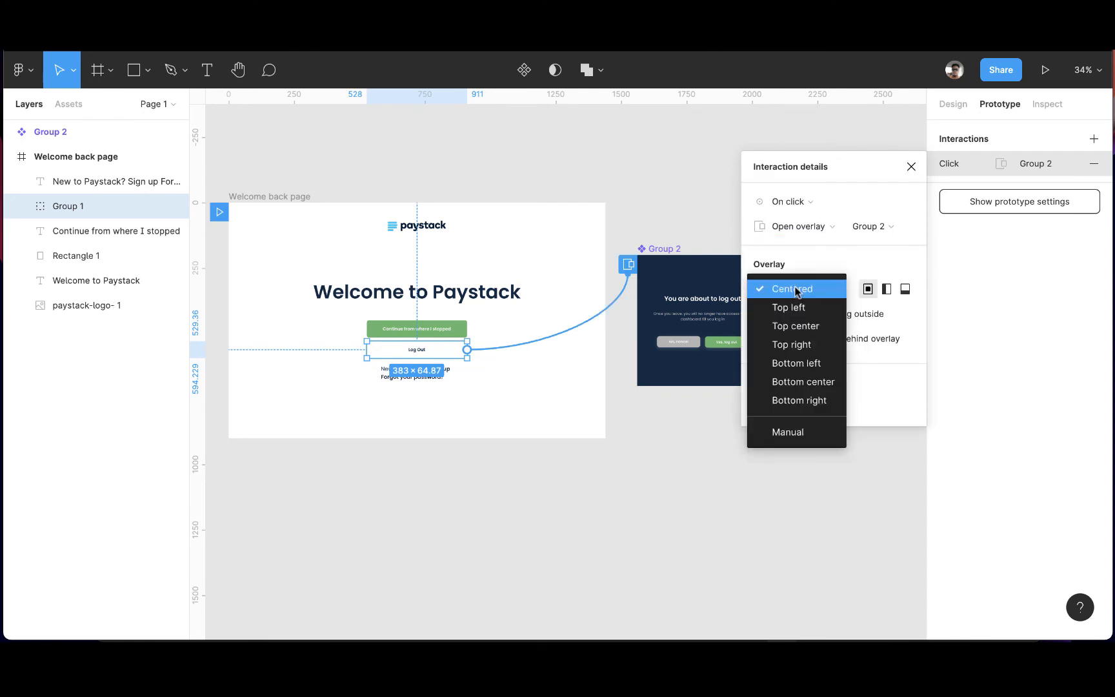
{"action": "left_click", "coordinate": [790, 433]}
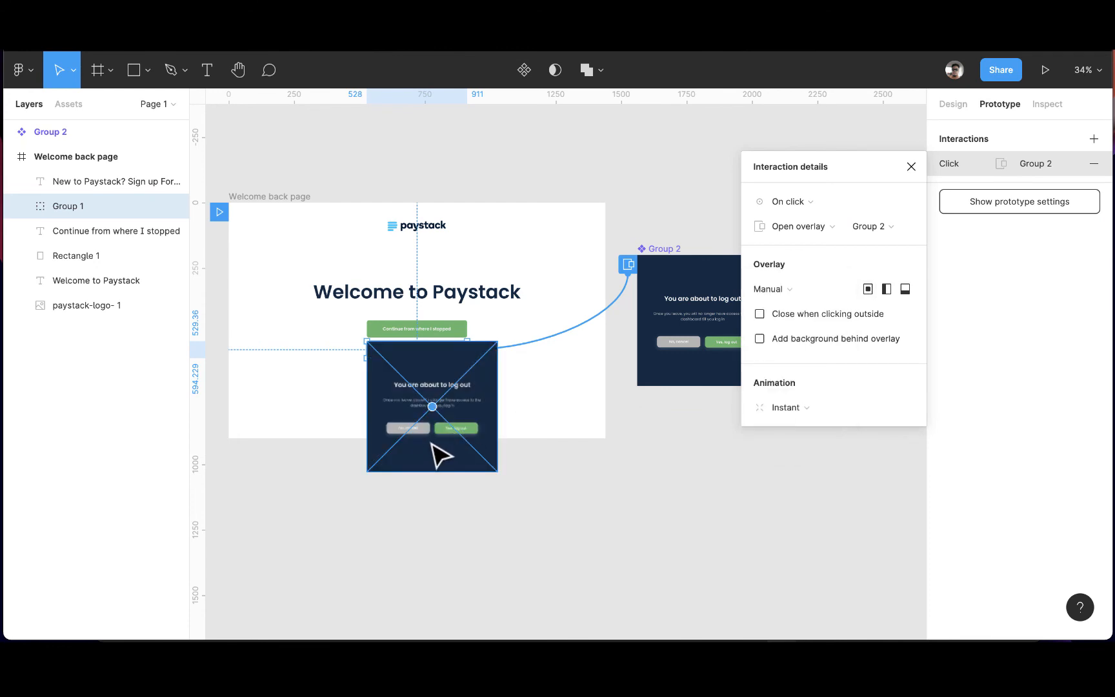
{"action": "left_click_drag", "start_coordinate": [431, 444], "coordinate": [416, 362]}
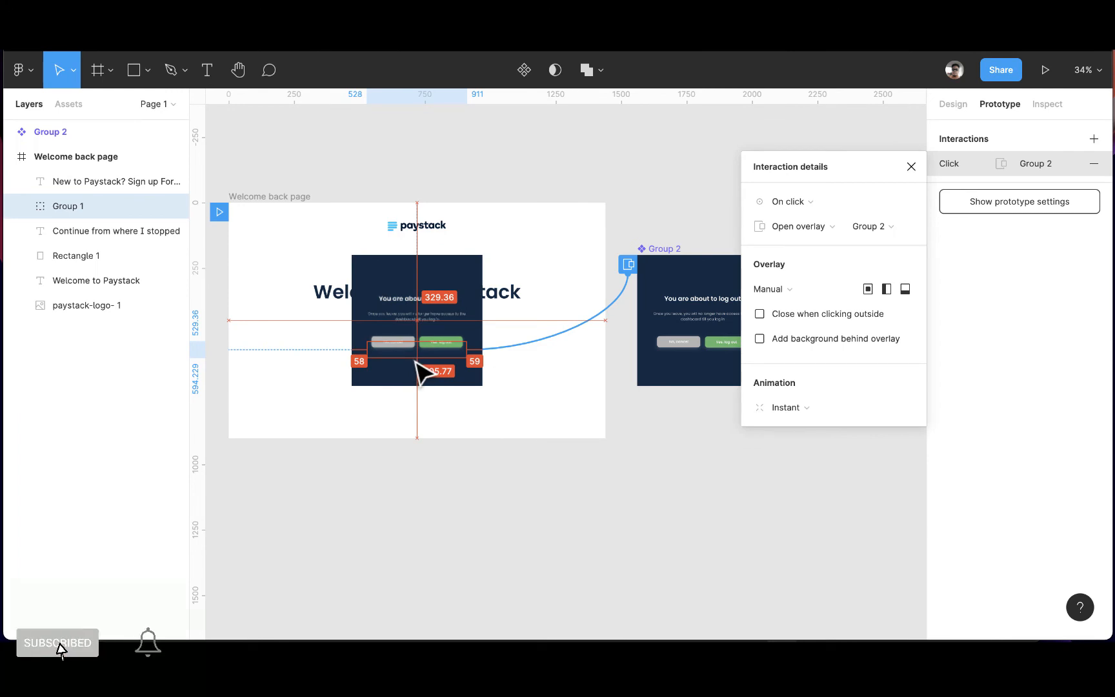
{"action": "left_click_drag", "start_coordinate": [415, 361], "coordinate": [417, 362]}
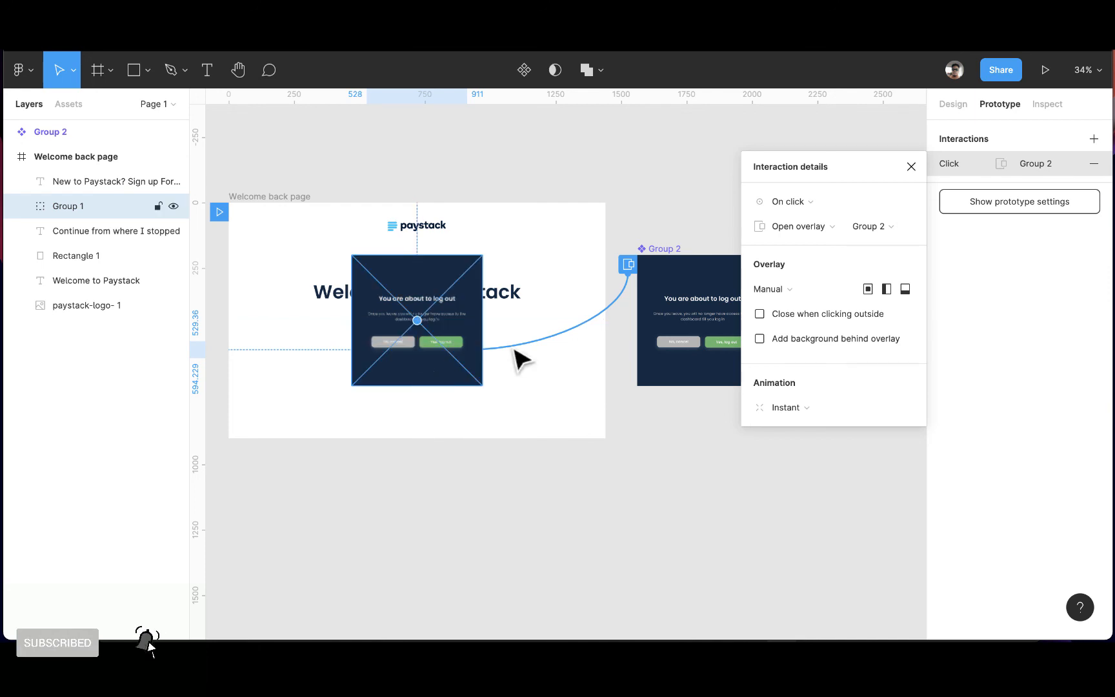
- Make the overlay close when clicking outside and give it a Dissolve animation with Ease out
{"action": "left_click", "coordinate": [760, 315]}
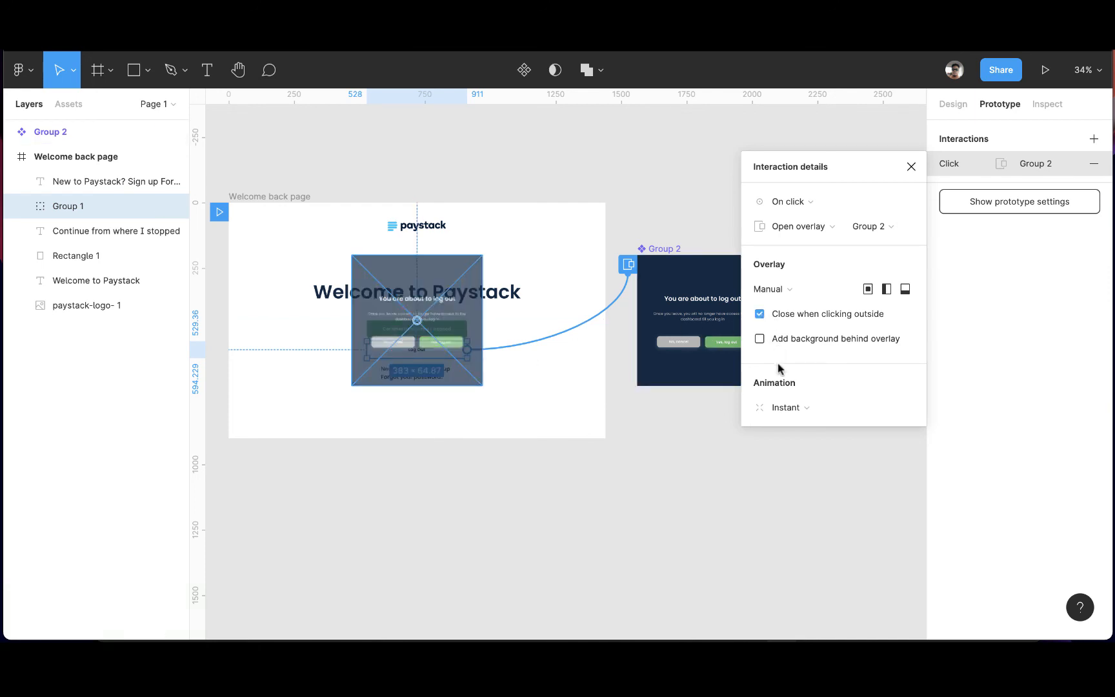
{"action": "left_click", "coordinate": [787, 408]}
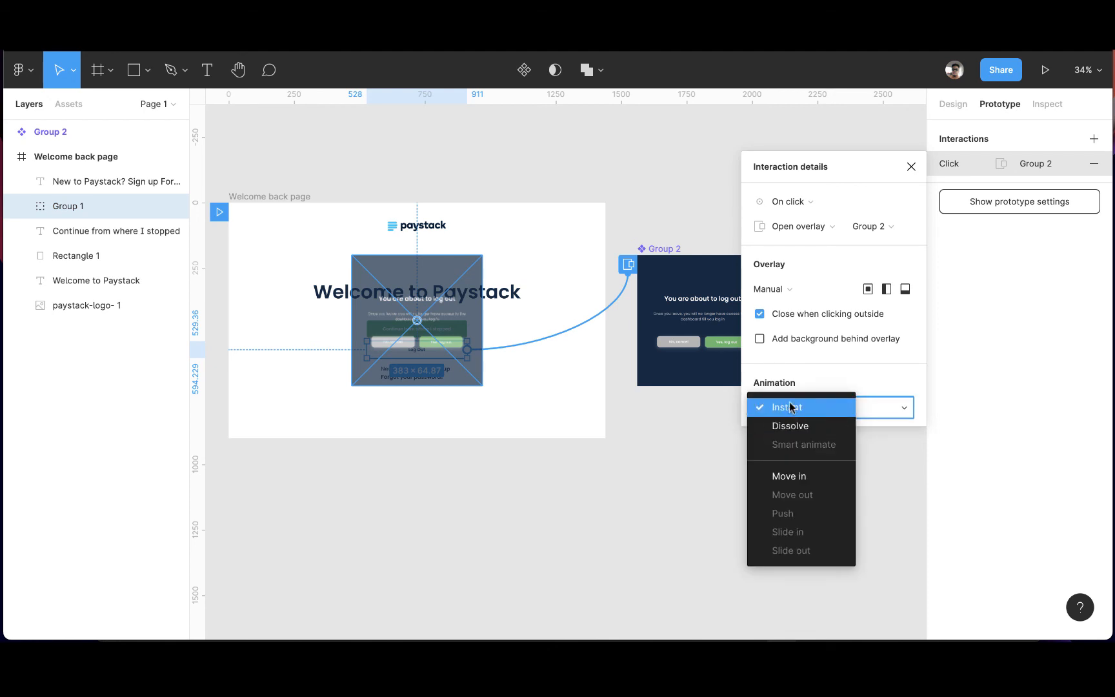
{"action": "left_click", "coordinate": [796, 407]}
{"action": "left_click", "coordinate": [797, 407]}
{"action": "left_click", "coordinate": [794, 428]}
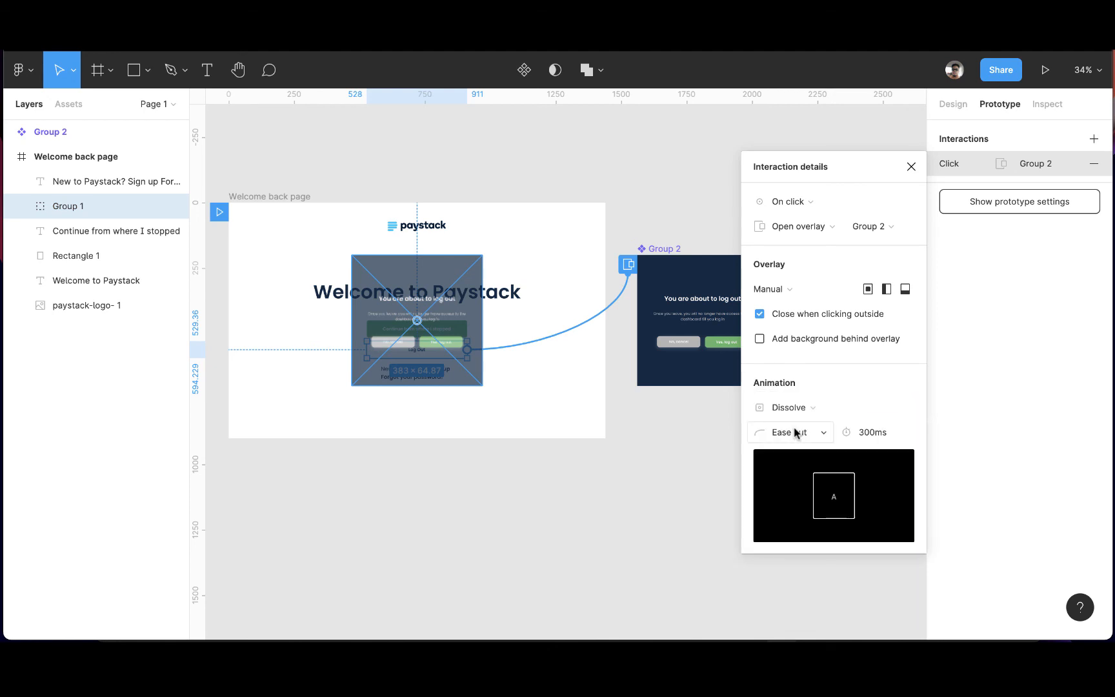
{"action": "left_click", "coordinate": [795, 433]}
{"action": "left_click", "coordinate": [808, 436]}
- Add a background behind the overlay at 70% opacity and close the interaction details
{"action": "left_click", "coordinate": [760, 339]}
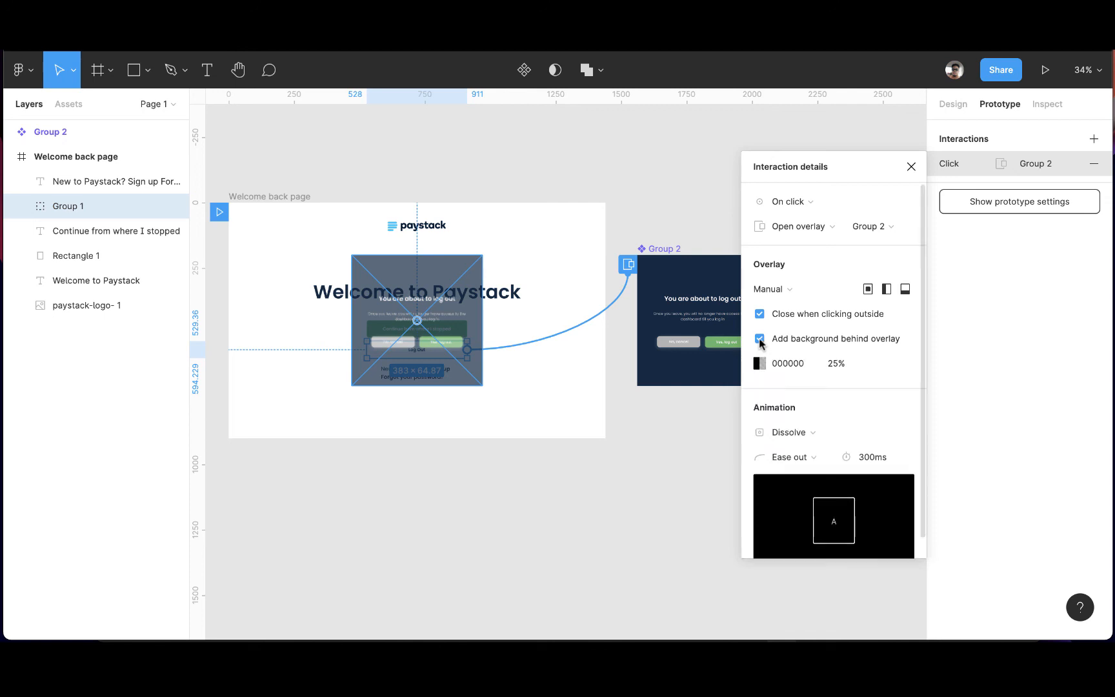
{"action": "left_click", "coordinate": [832, 364]}
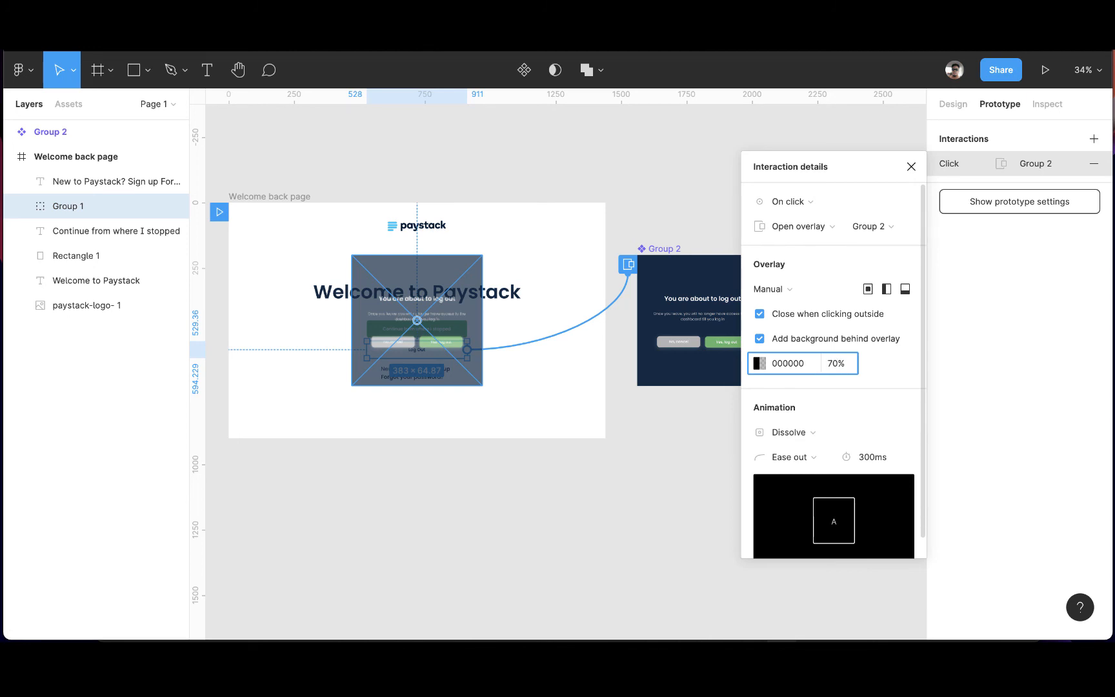
{"action": "type", "text": "70"}
{"action": "key", "text": "Return"}
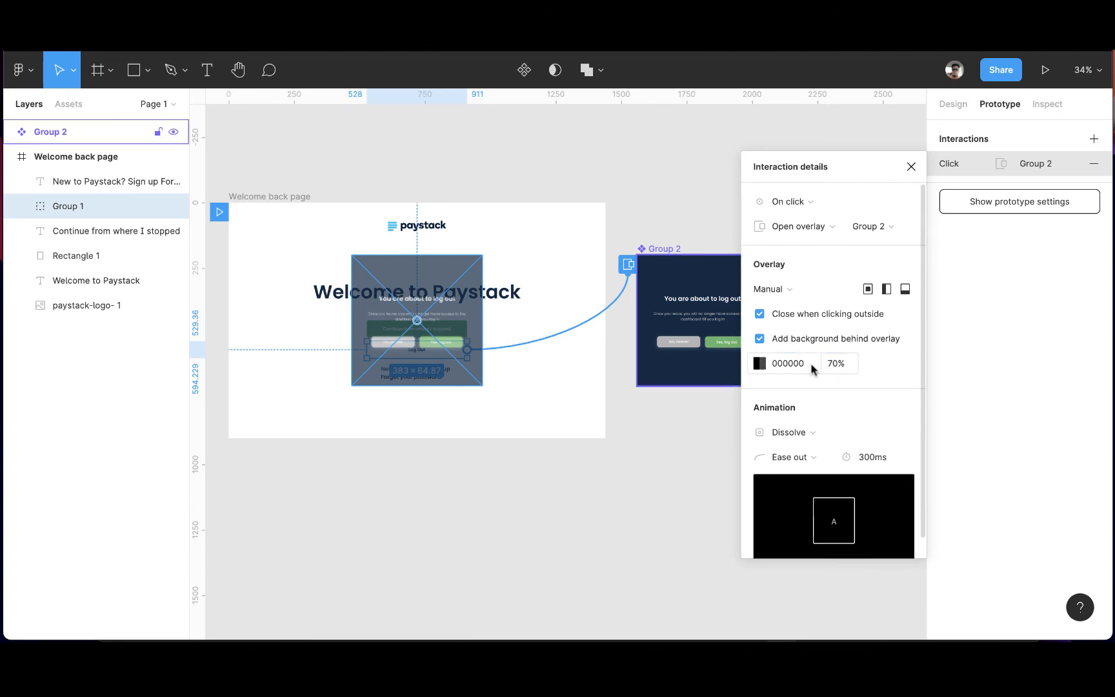
{"action": "left_click", "coordinate": [910, 167]}
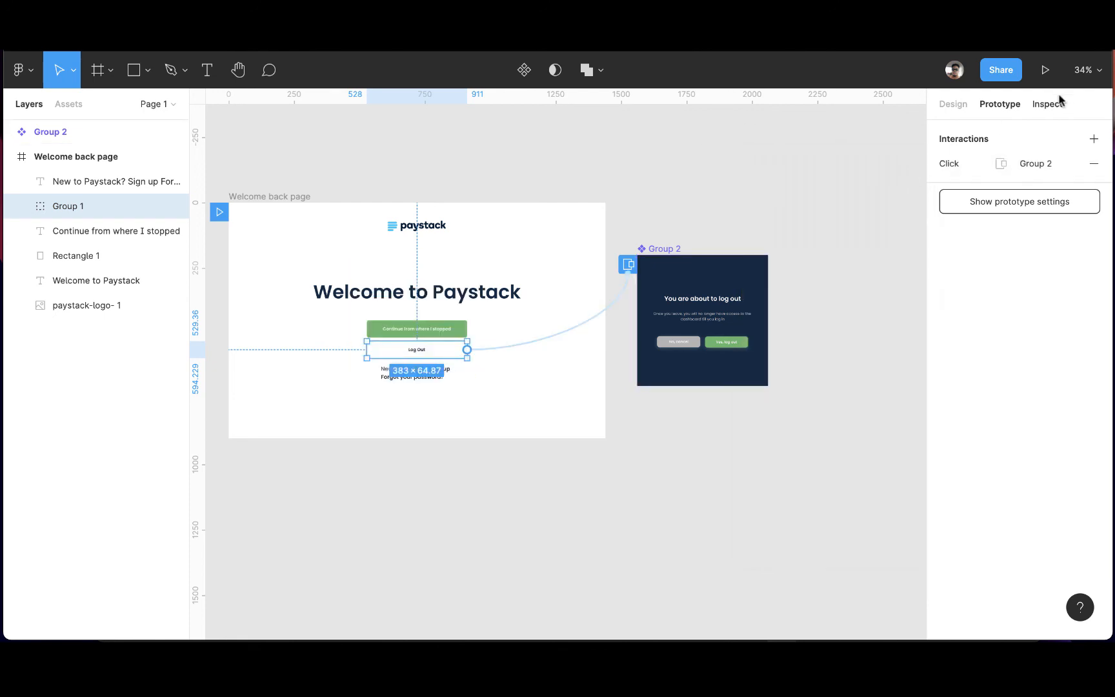
- Preview the prototype, open the pop-up through the Log Out button, and return to the design file
{"action": "left_click", "coordinate": [1045, 69]}
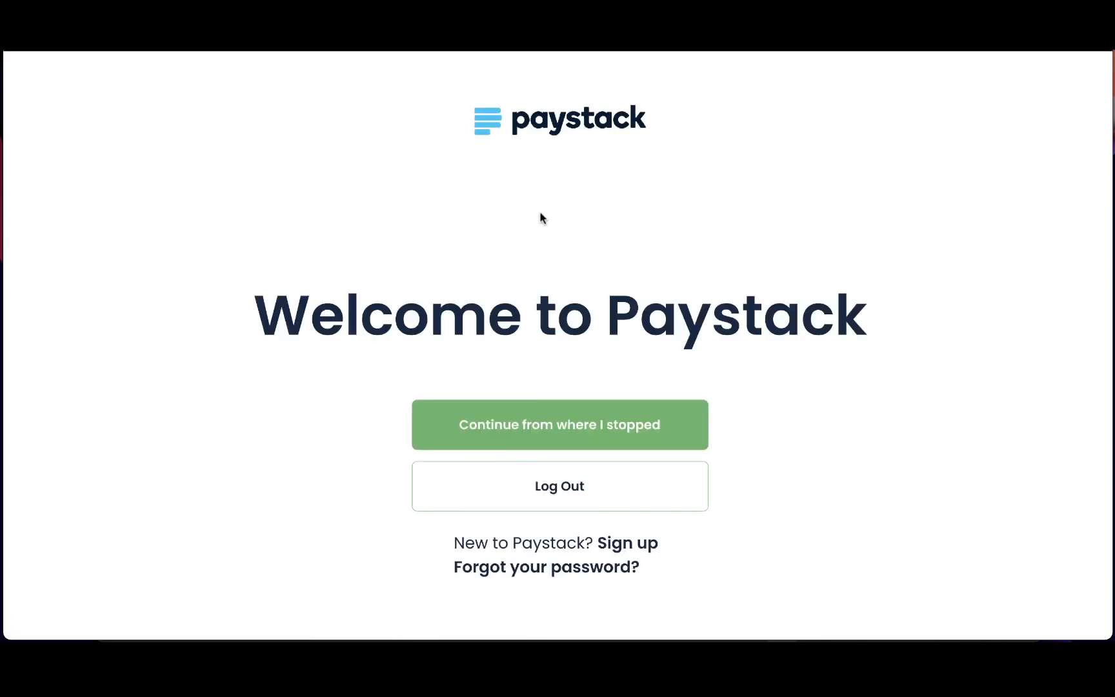
{"action": "left_click", "coordinate": [609, 508]}
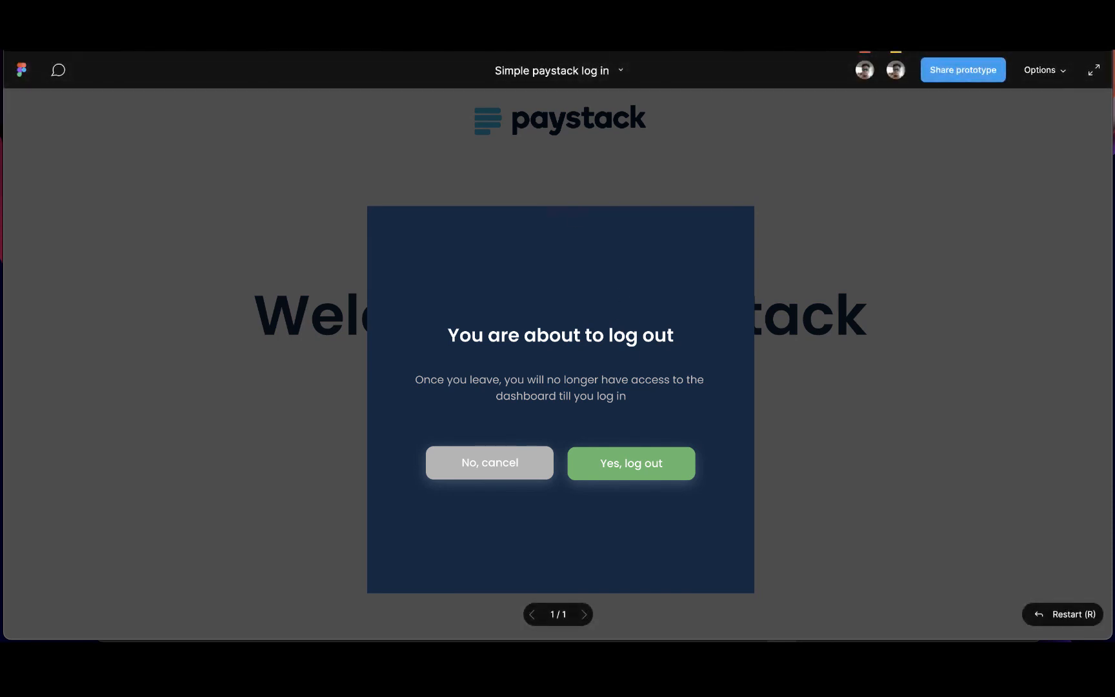
{"action": "left_click", "coordinate": [516, 37]}
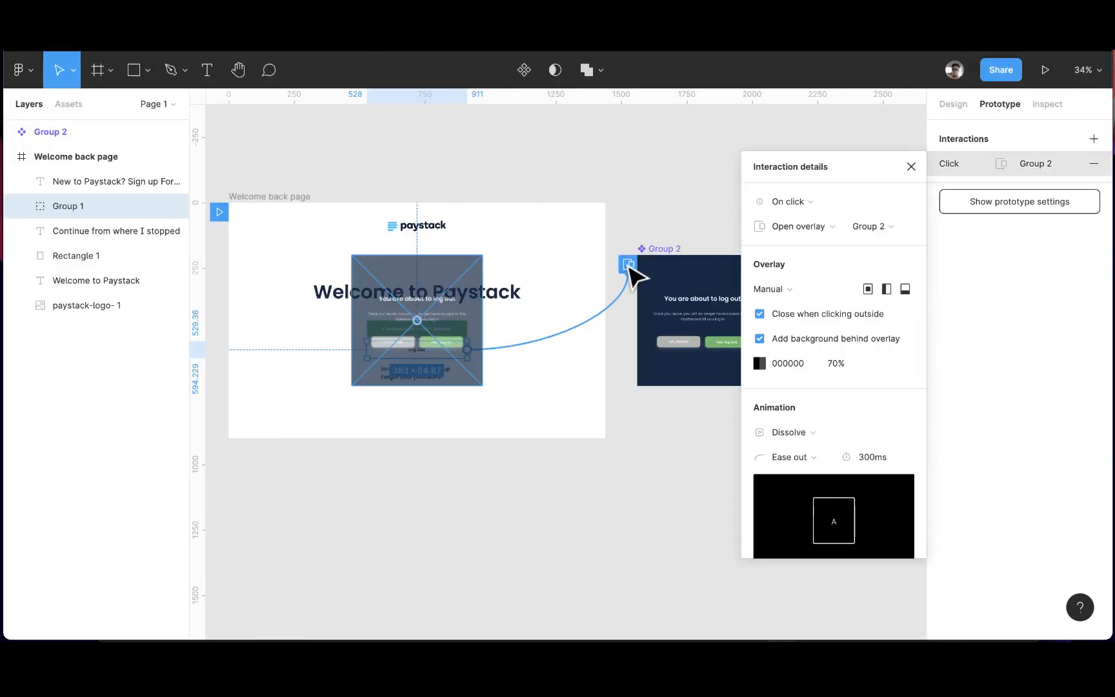
- Set the opacity of the background behind the overlay to 90%
{"action": "left_click", "coordinate": [836, 364]}
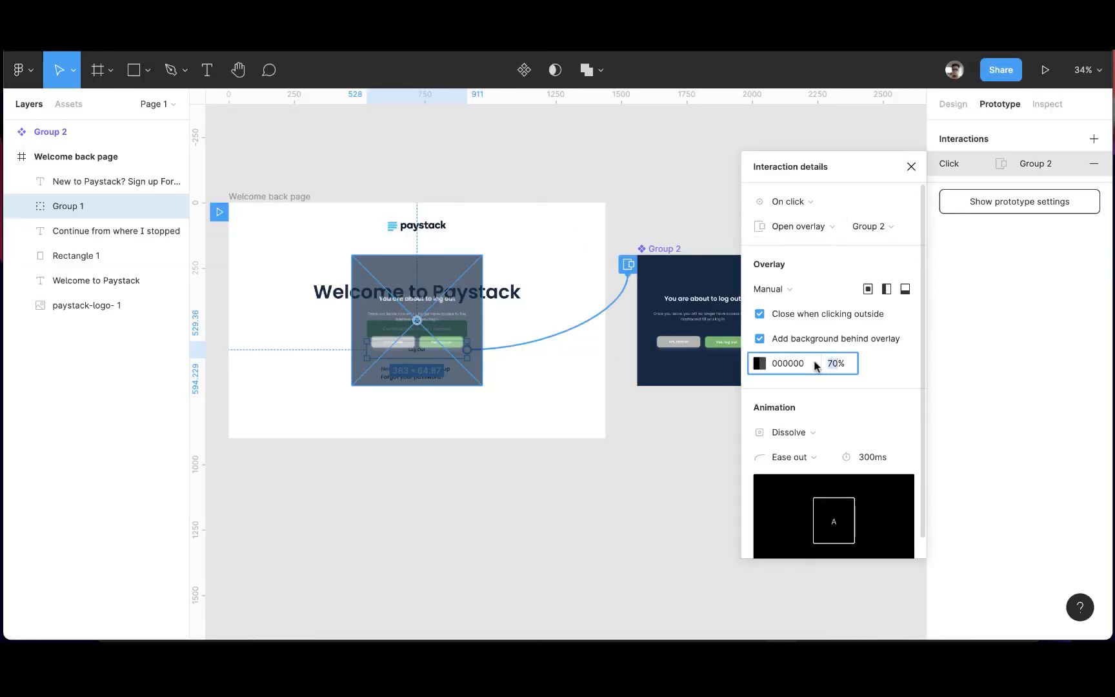
{"action": "type", "text": "9"}
{"action": "key", "text": "Return"}
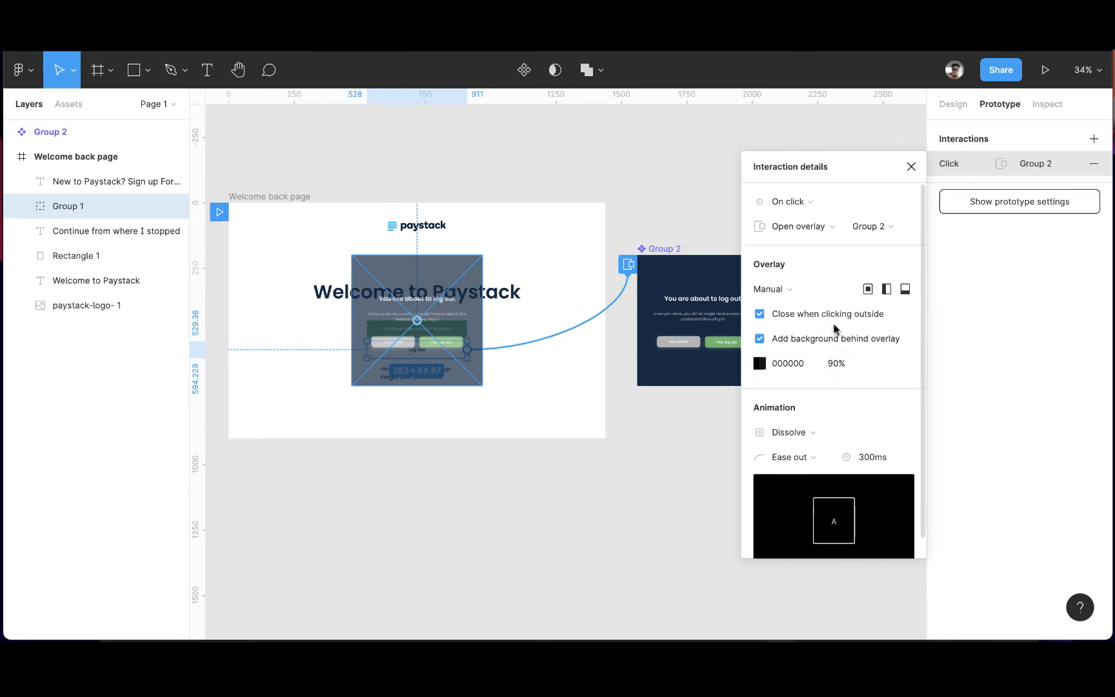
- Test the darker background in the prototype preview by dismissing the pop-up from outside and reopening it with Log Out
{"action": "key", "text": "ctrl+Tab"}
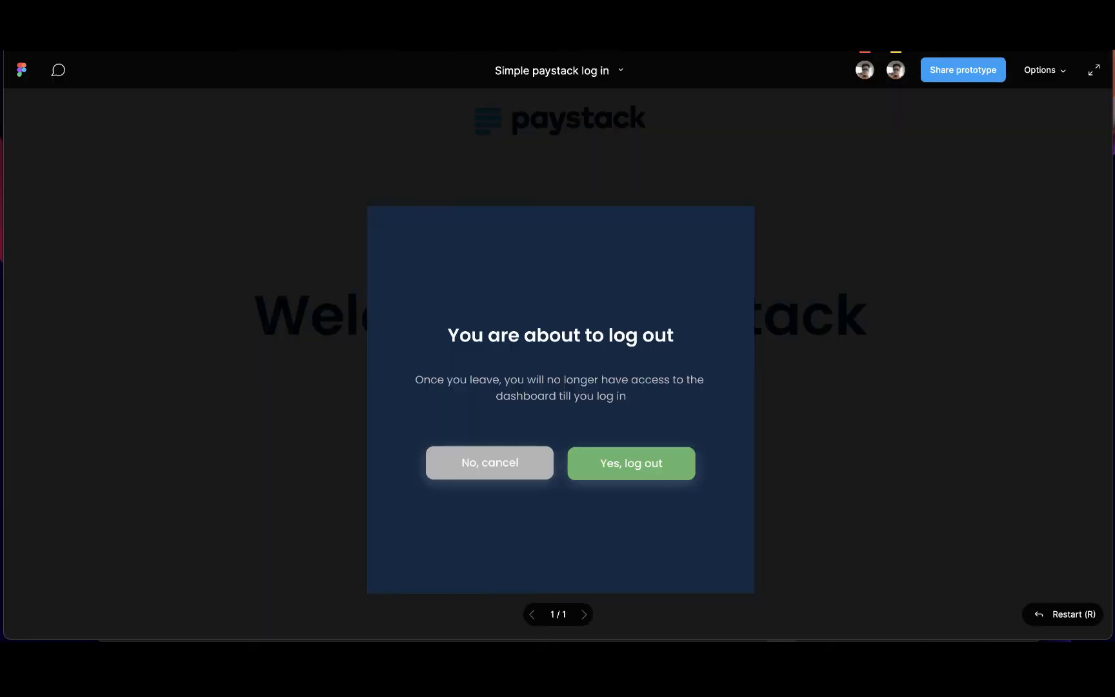
{"action": "left_click", "coordinate": [816, 454]}
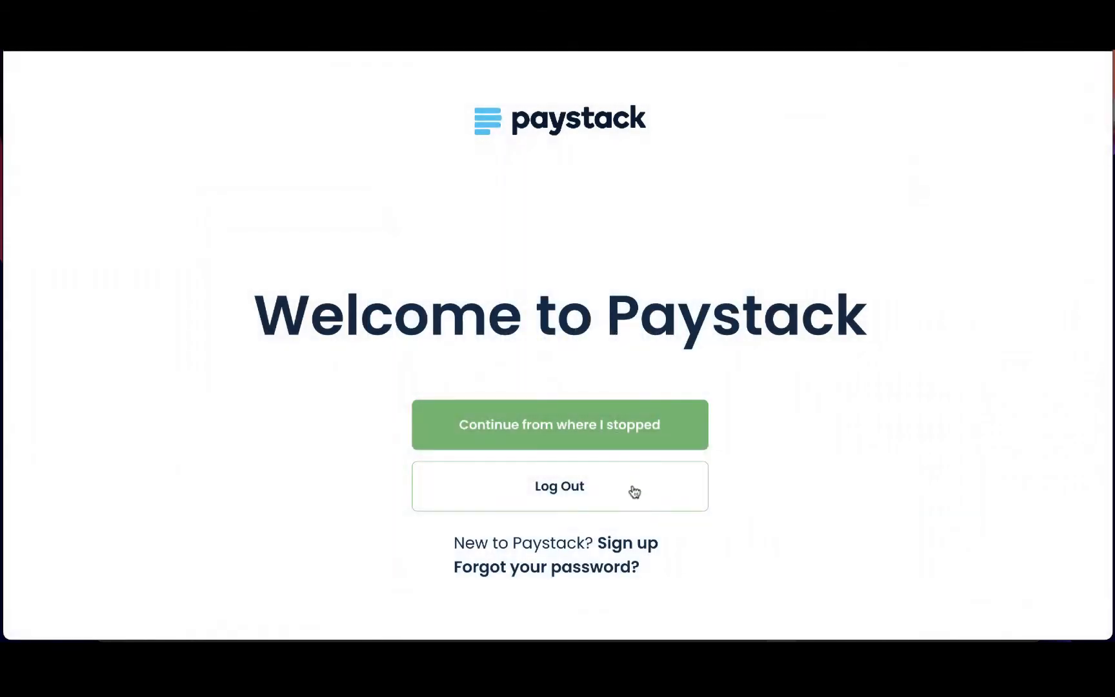
{"action": "left_click", "coordinate": [587, 493]}
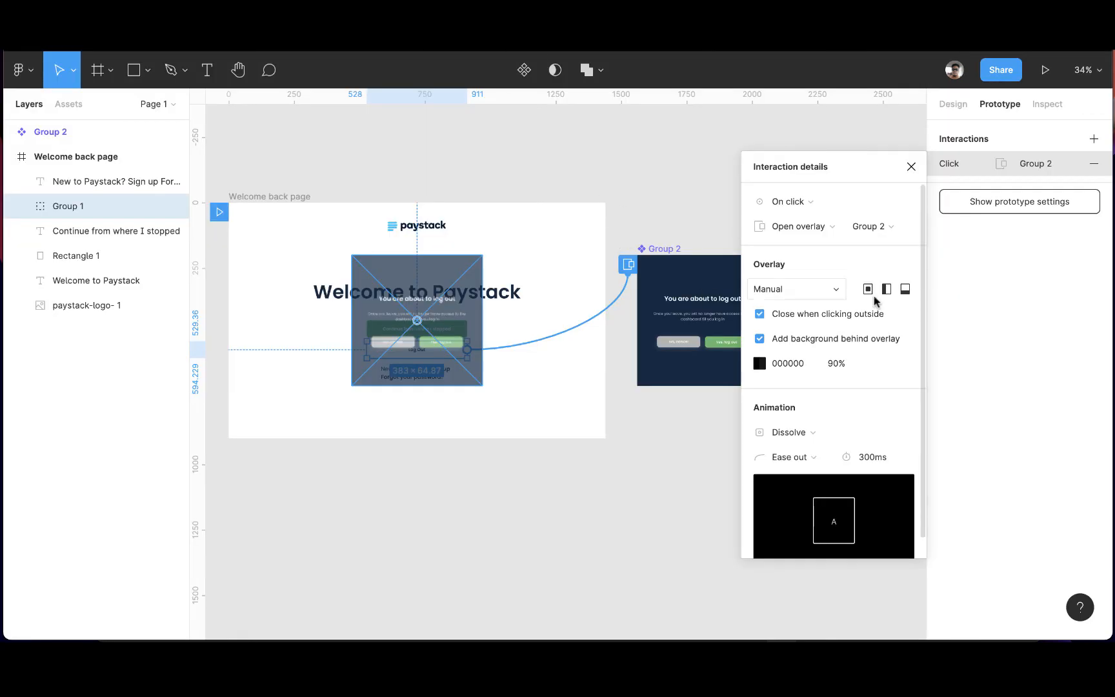
- Set the opacity of the background behind the overlay to 95% and close the interaction details
{"action": "left_click", "coordinate": [837, 363]}
{"action": "left_click_drag", "start_coordinate": [839, 364], "coordinate": [798, 365]}
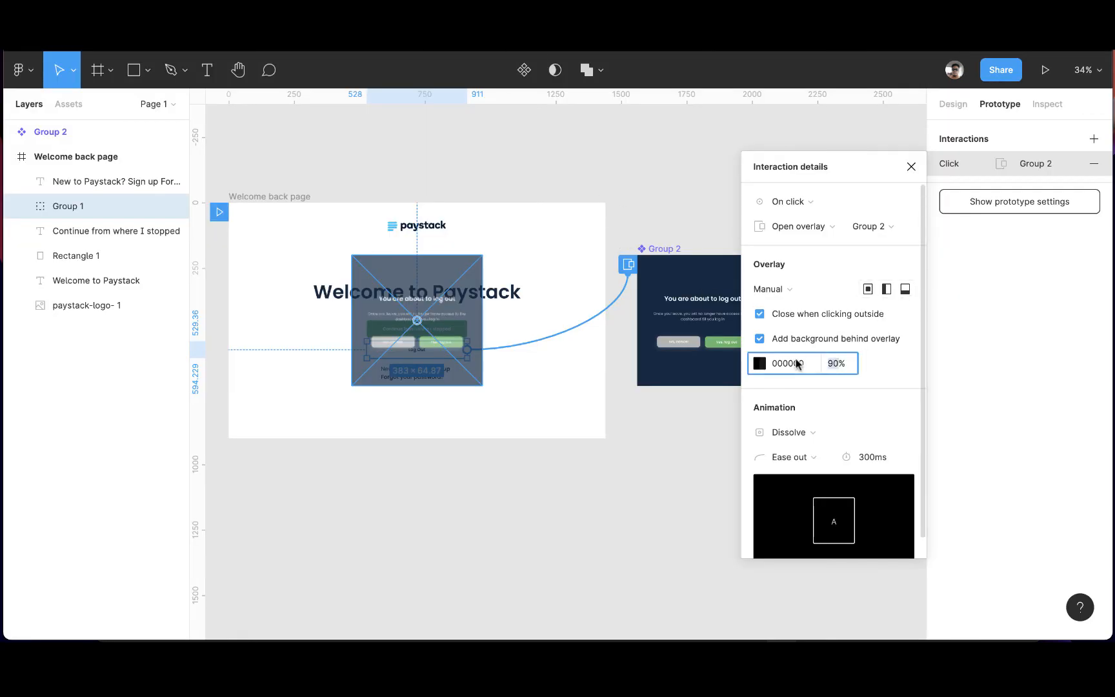
{"action": "type", "text": "95"}
{"action": "key", "text": "Return"}
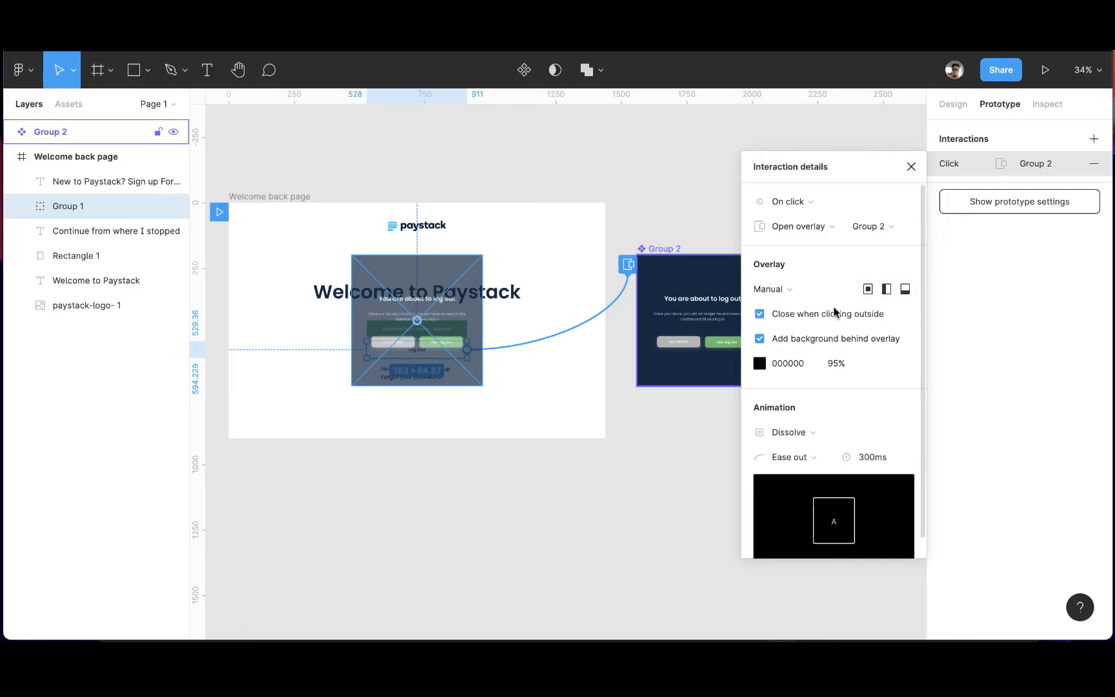
{"action": "left_click", "coordinate": [911, 166]}
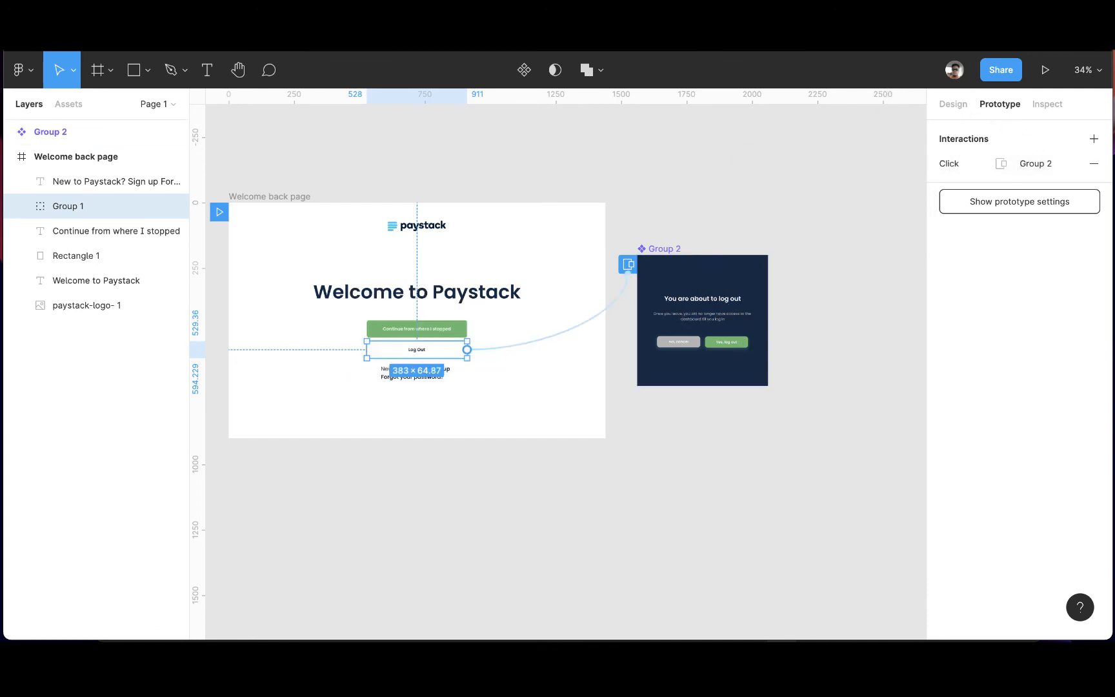
- Preview the pop-up in the prototype at full screen, dismiss it from outside and reopen it with Log Out
{"action": "key", "text": "ctrl+Tab"}
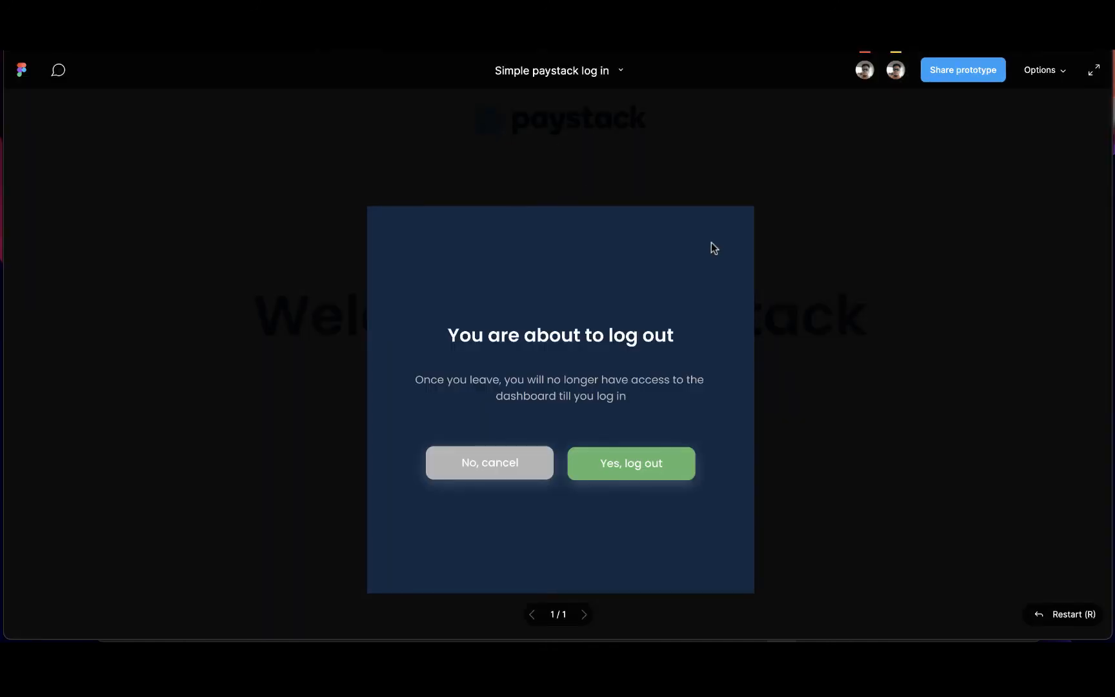
{"action": "left_click", "coordinate": [1093, 69]}
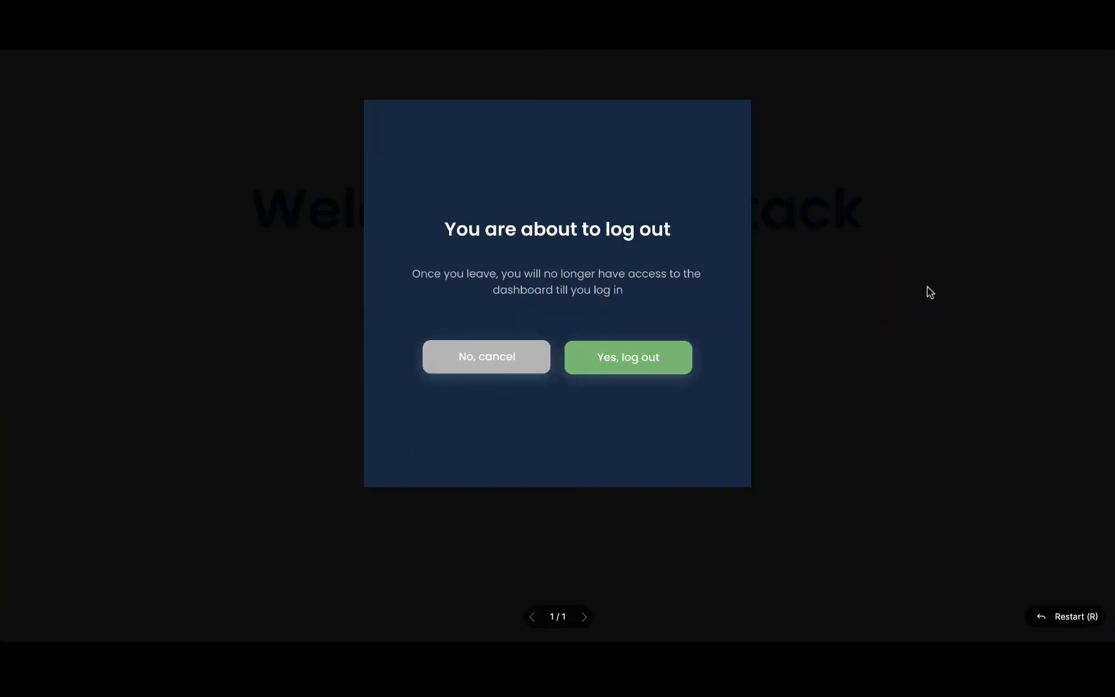
{"action": "key", "text": "Escape"}
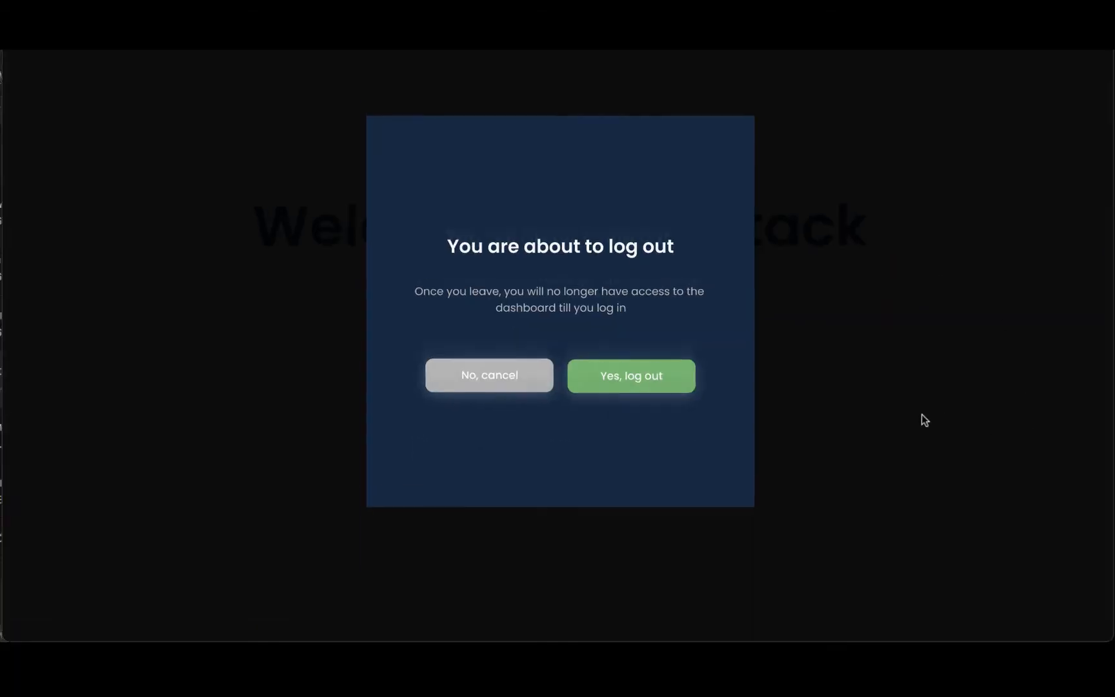
{"action": "left_click", "coordinate": [853, 445]}
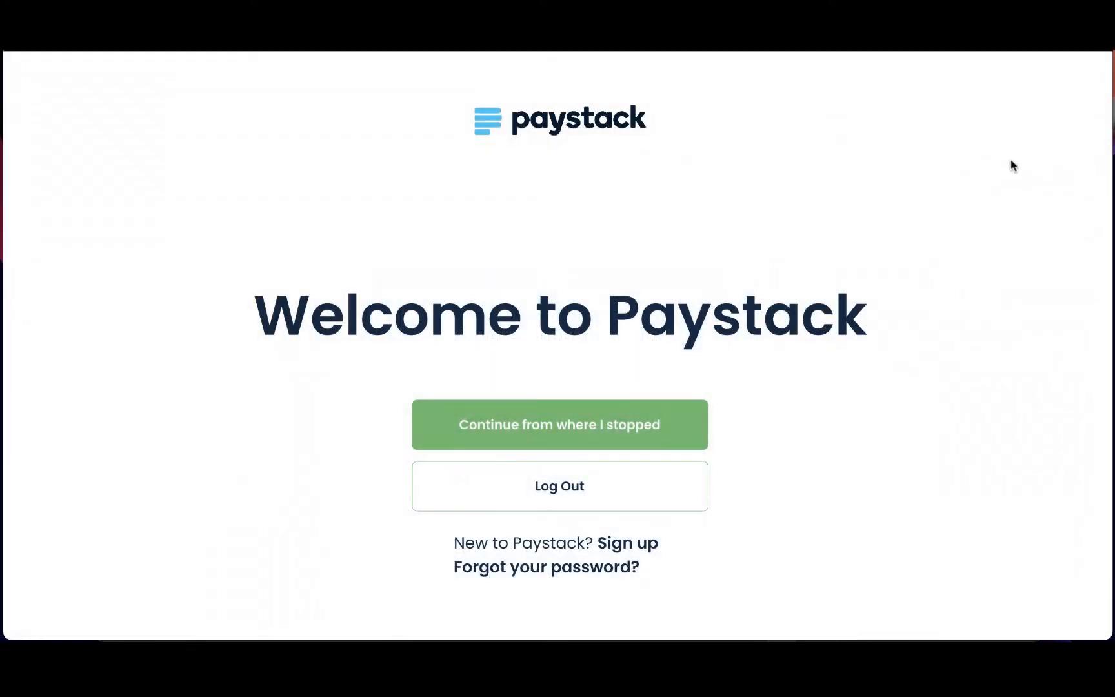
{"action": "left_click", "coordinate": [600, 506]}
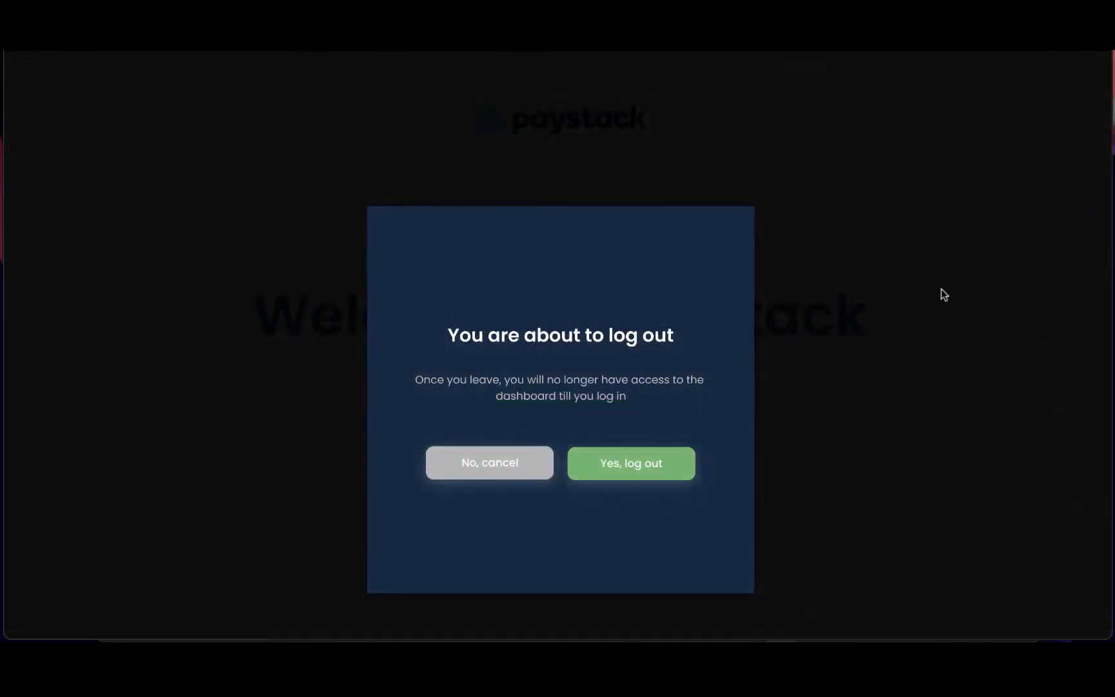
{"action": "left_click", "coordinate": [1092, 70]}
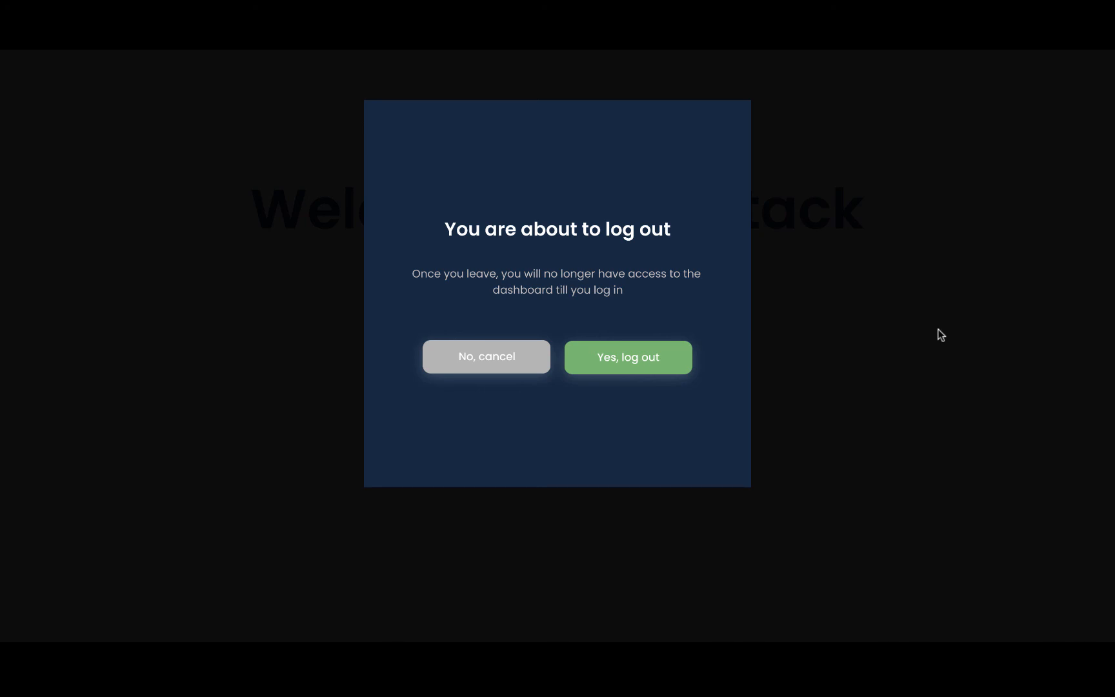
{"action": "key", "text": "Escape"}
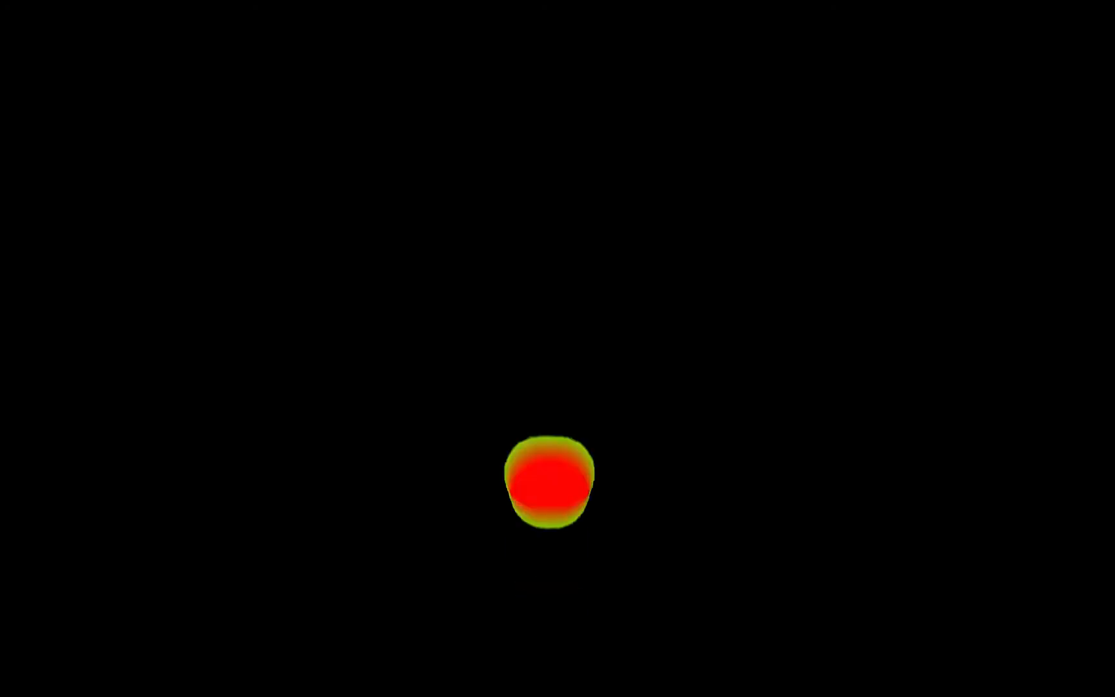